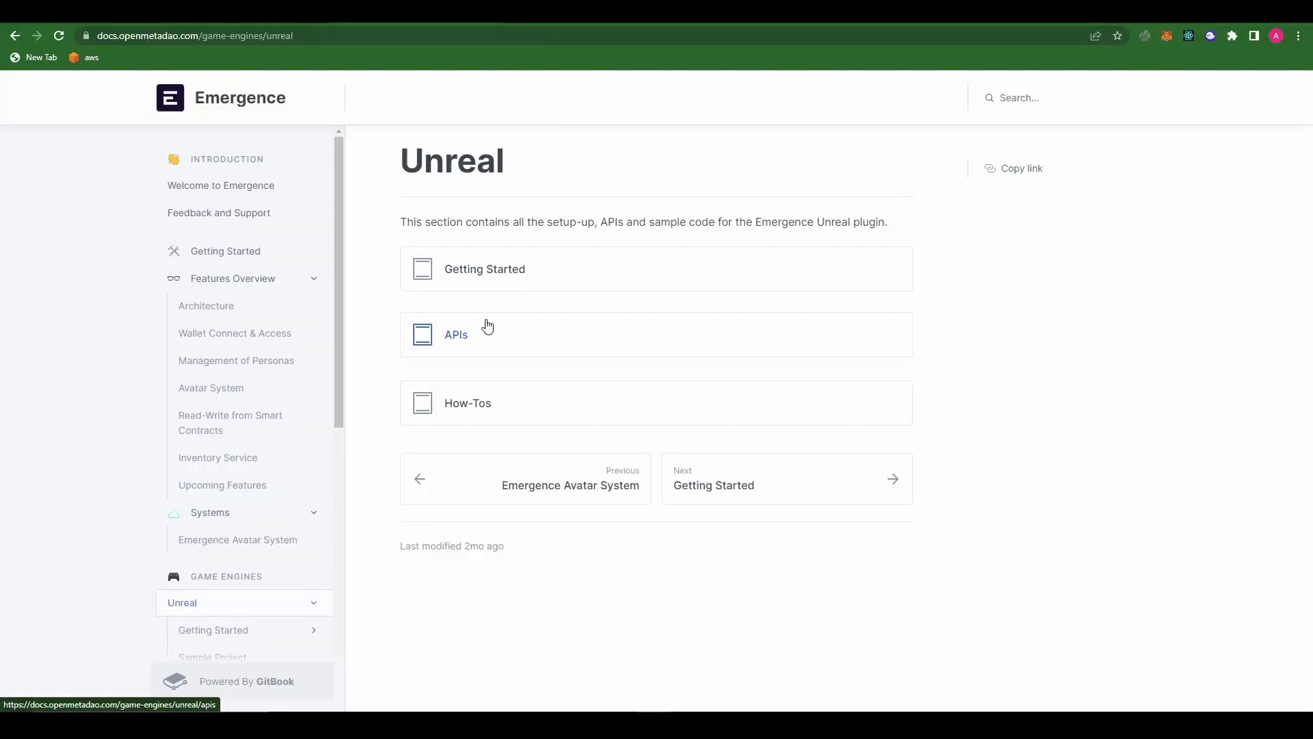
Step: Open the Emergence Avatar System docs page and read down to its avatar metadata standard
scroll(269, 328, "down", 4)
scroll(265, 302, "up", 2)
left_click(265, 408)
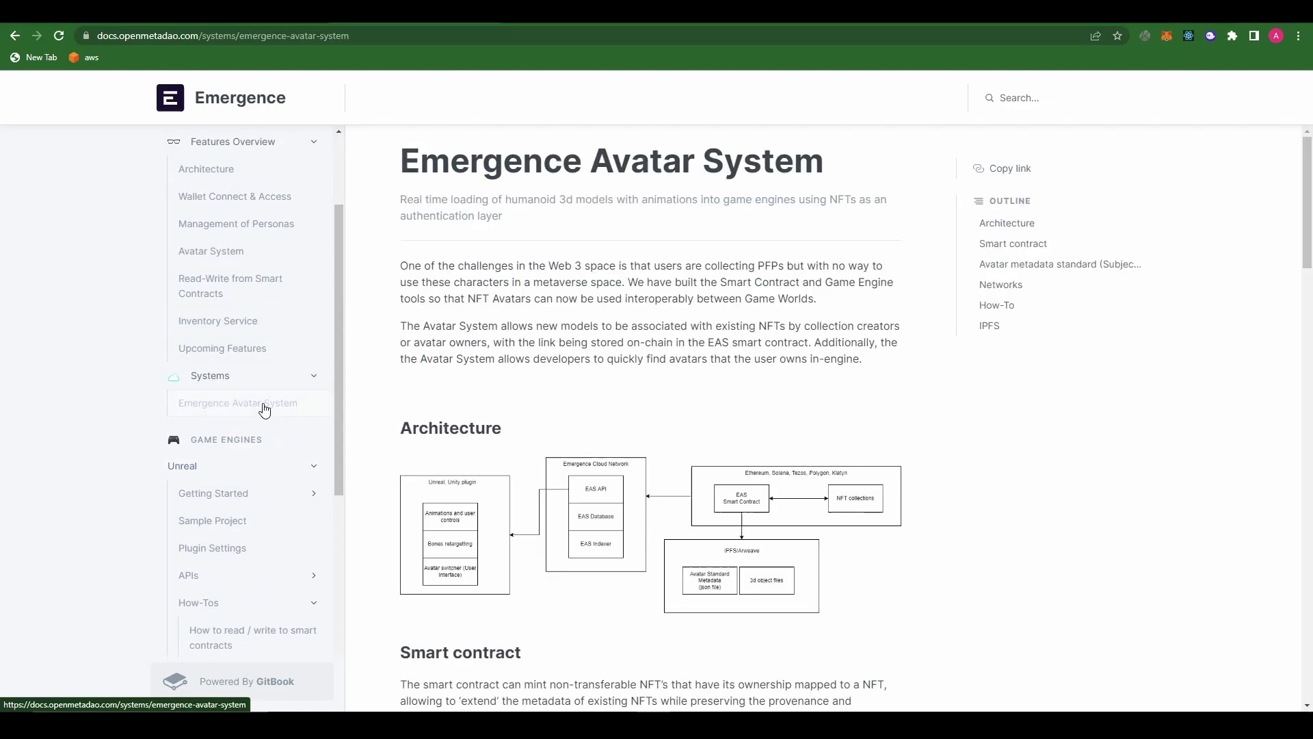
left_click_drag(403, 163, 824, 171)
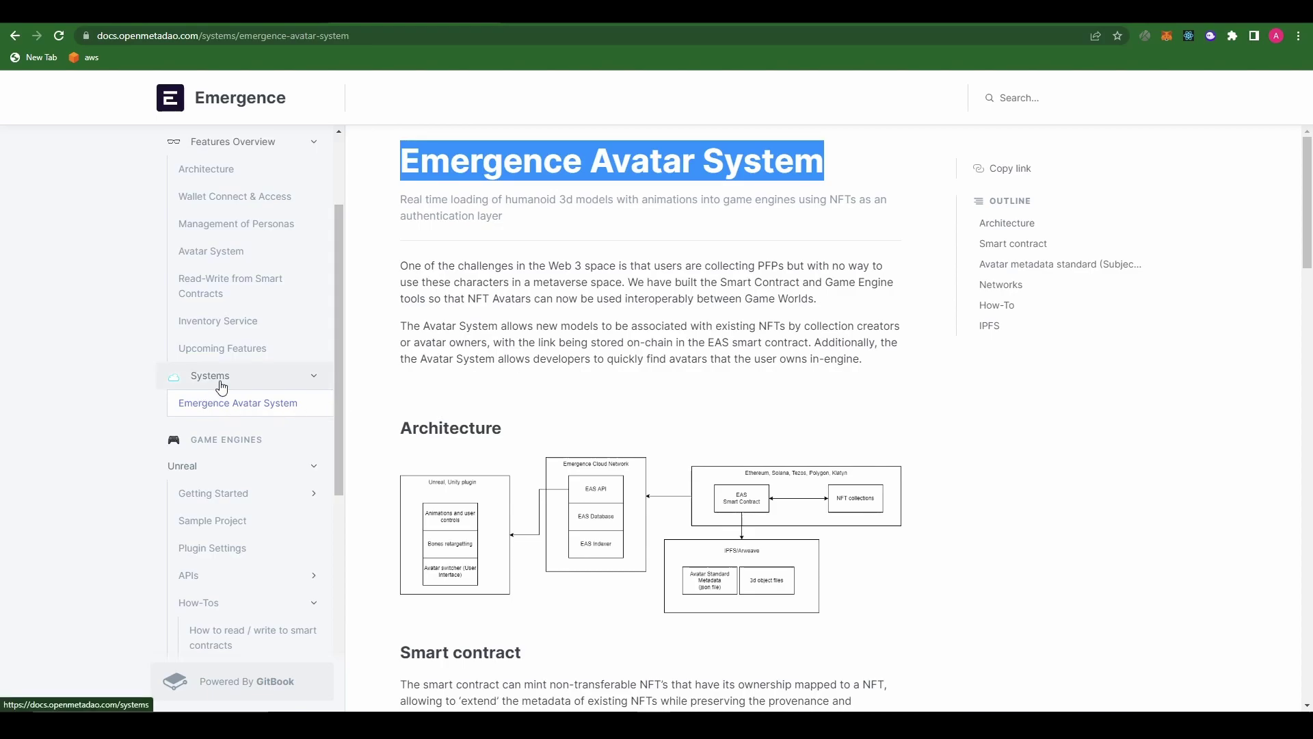
scroll(522, 396, "down", 15)
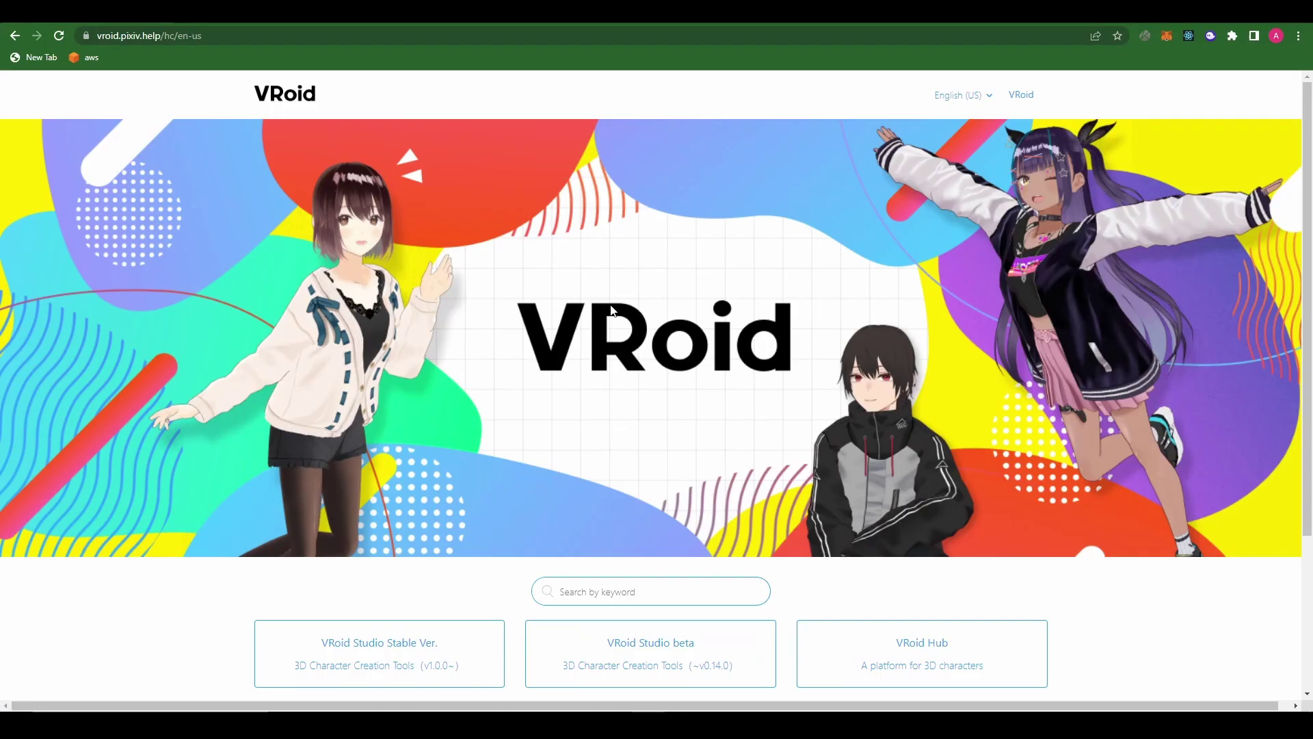
left_click_drag(431, 132, 193, 128)
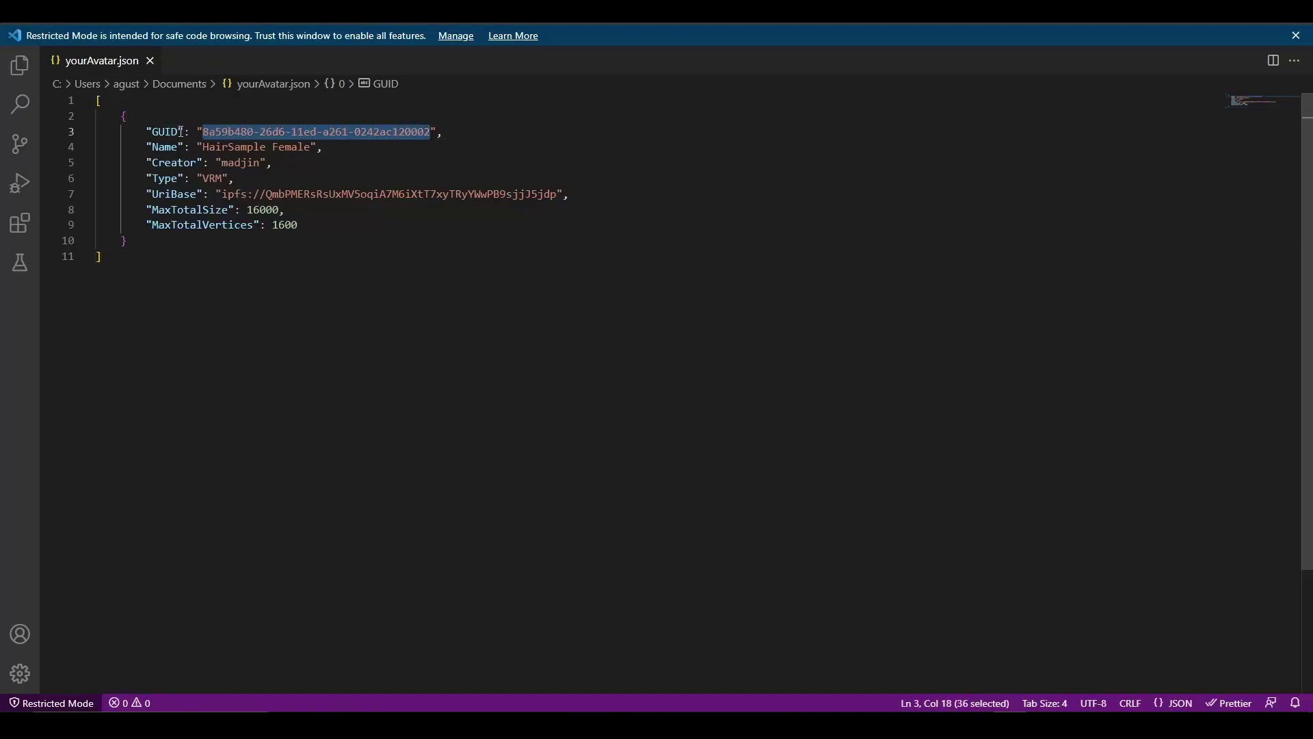
Step: Replace the Name value 'HairSample Female' with 'Lady Tsu' in yourAvatar.json
left_click_drag(185, 131, 154, 132)
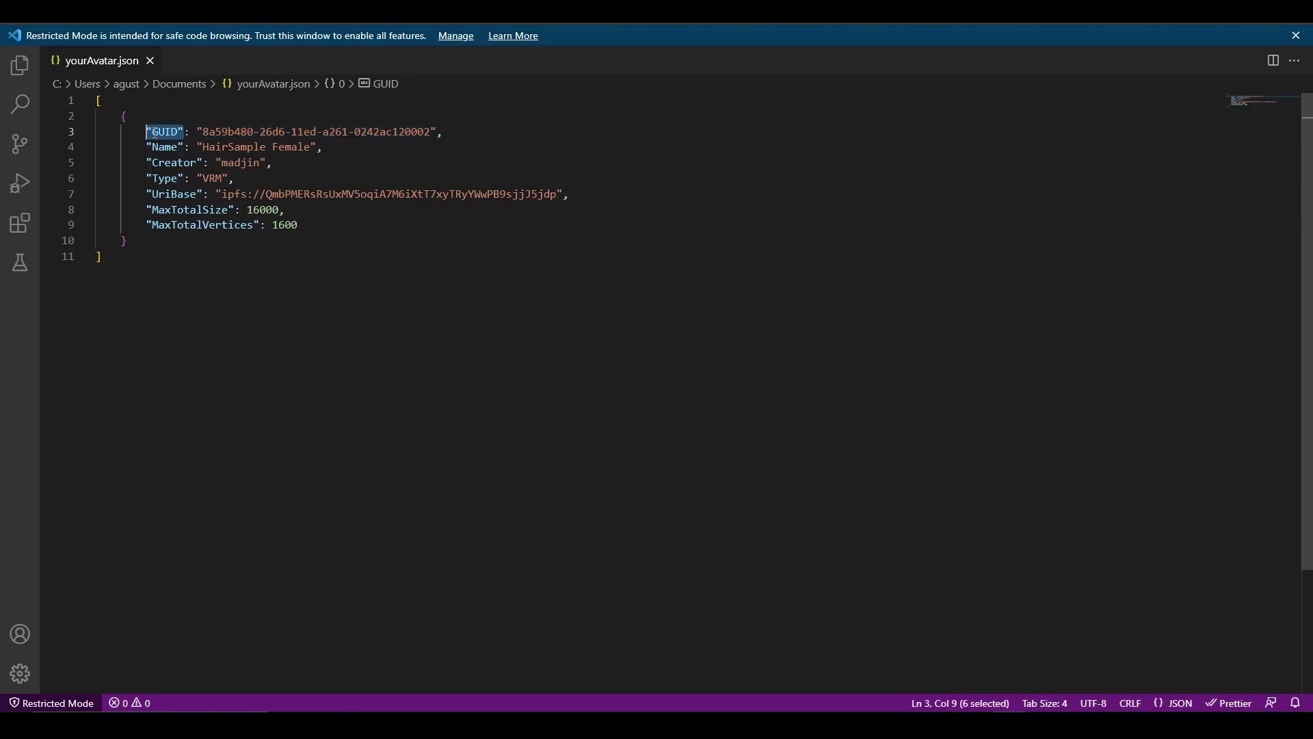
left_click_drag(431, 132, 203, 132)
left_click_drag(275, 162, 108, 144)
left_click(170, 148)
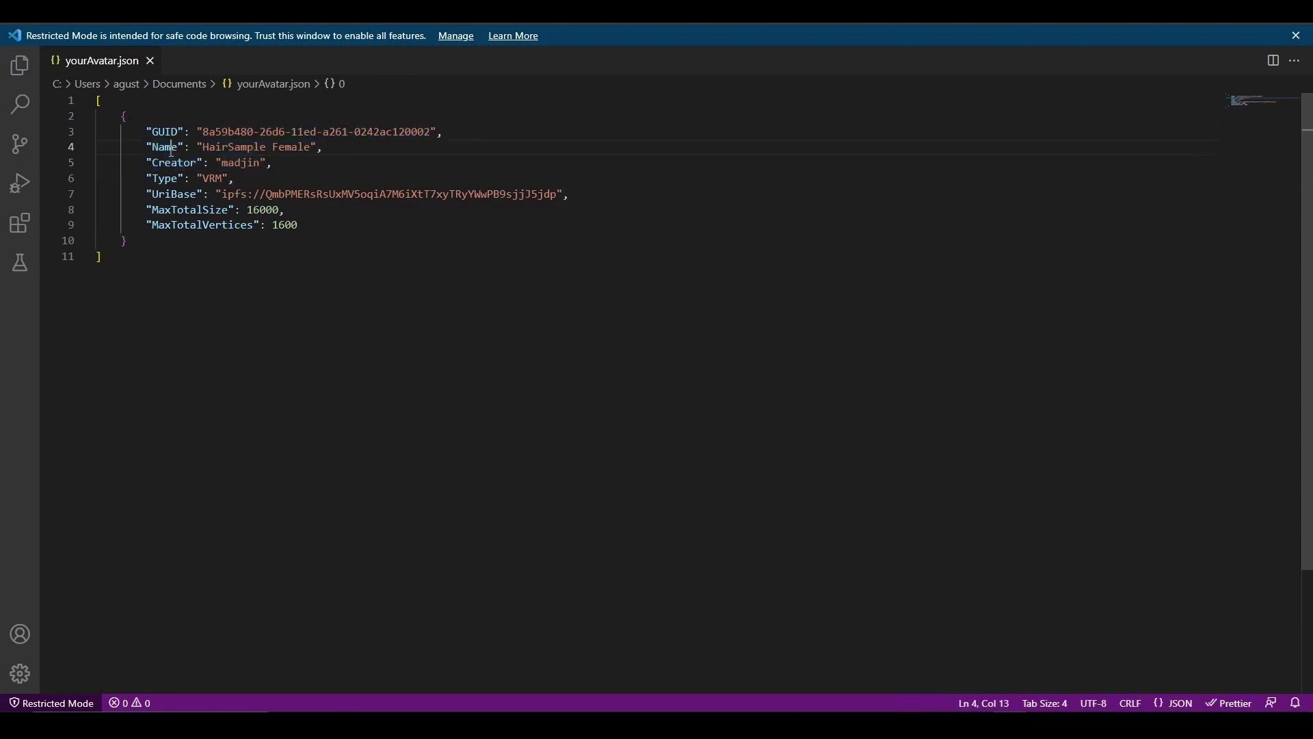
double_click(173, 163)
left_click_drag(312, 147, 214, 144)
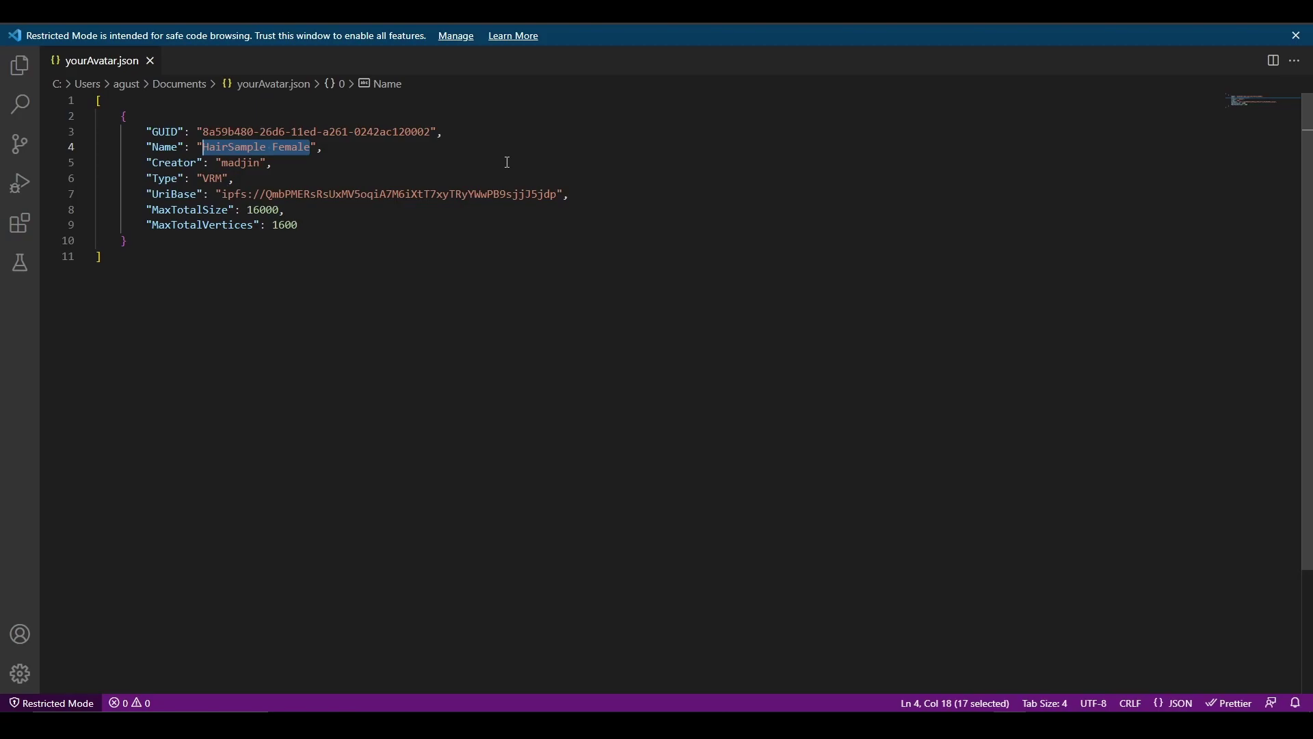
type("Lady Tsu")
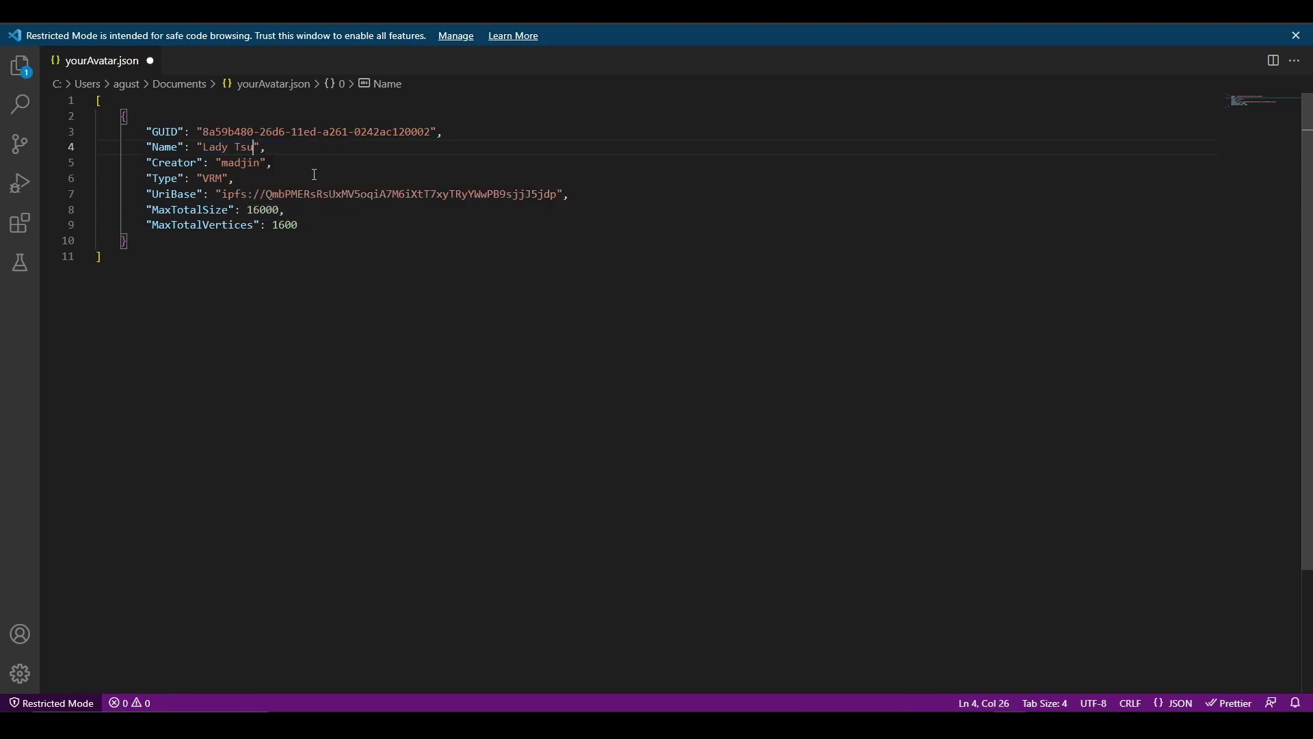
Step: Set the Creator value to the author's name and review the Type and UriBase lines
double_click(243, 163)
type("Agu")
left_click(254, 179)
left_click_drag(201, 180, 227, 179)
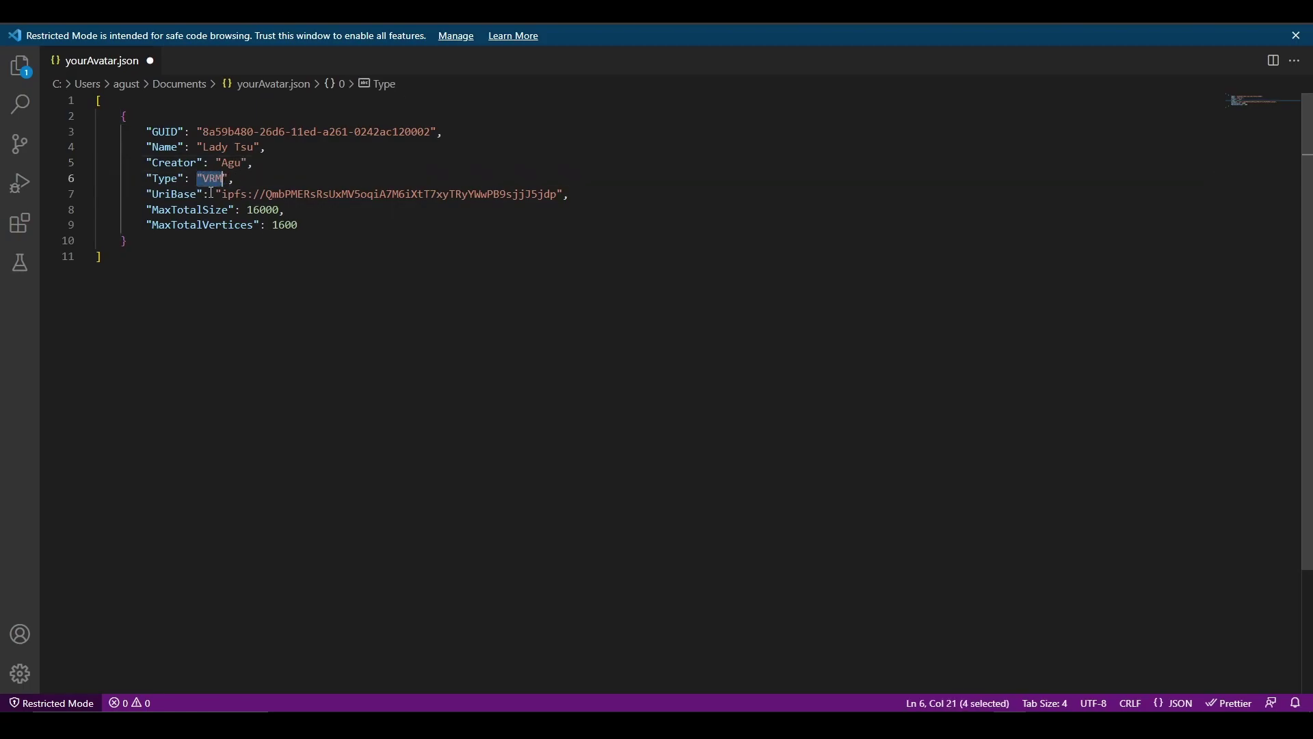
left_click_drag(151, 195, 580, 194)
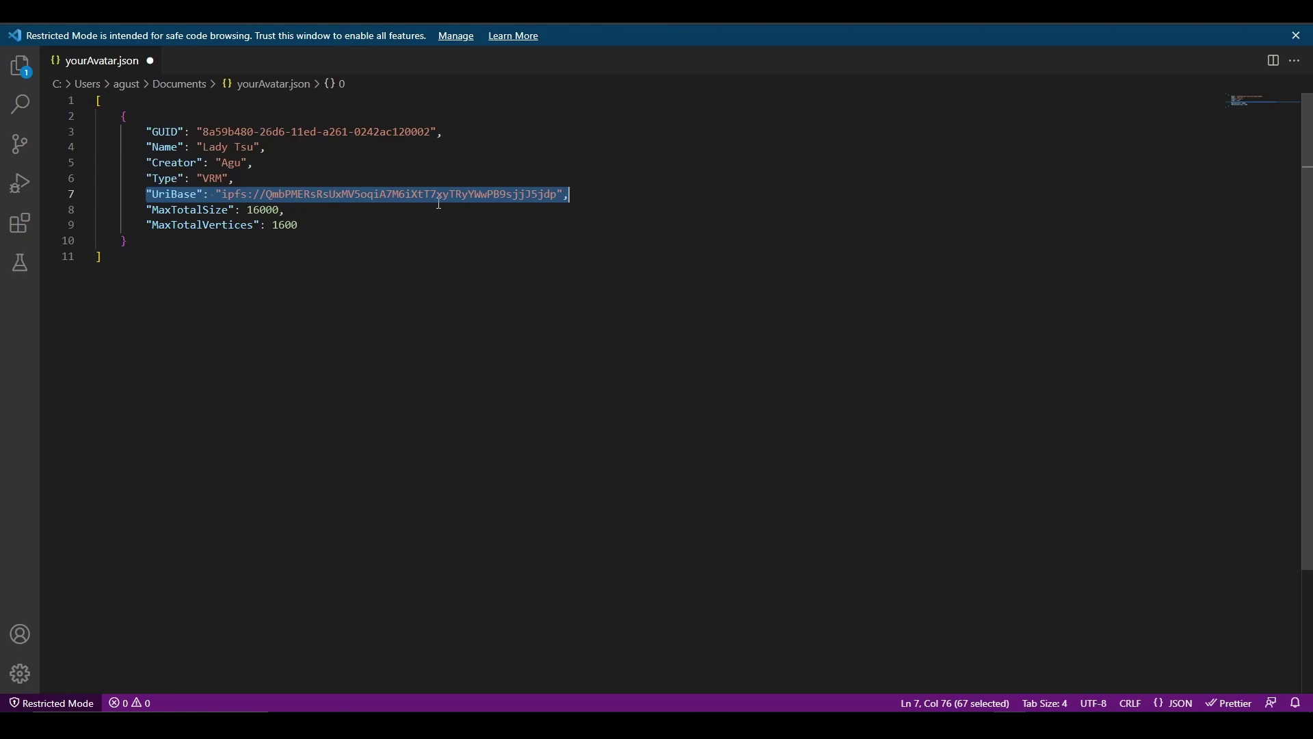
left_click_drag(587, 198, 96, 196)
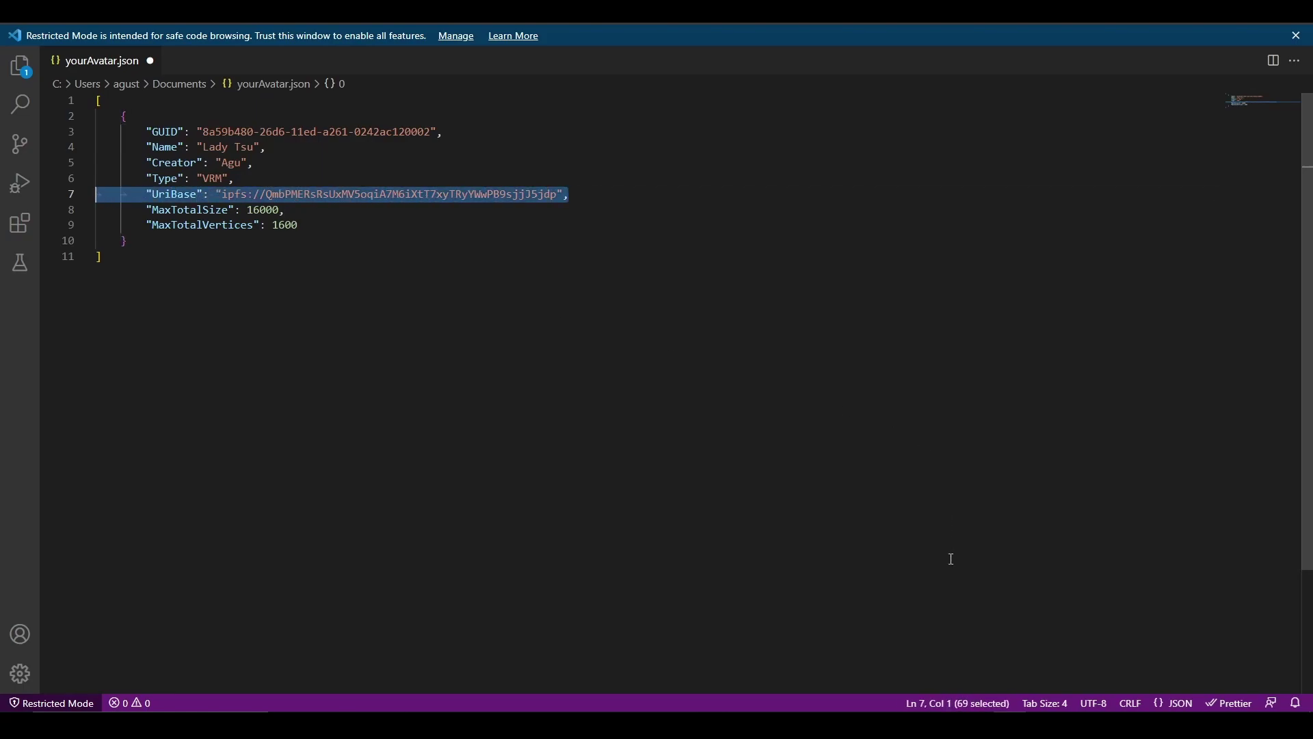
key("alt+Tab")
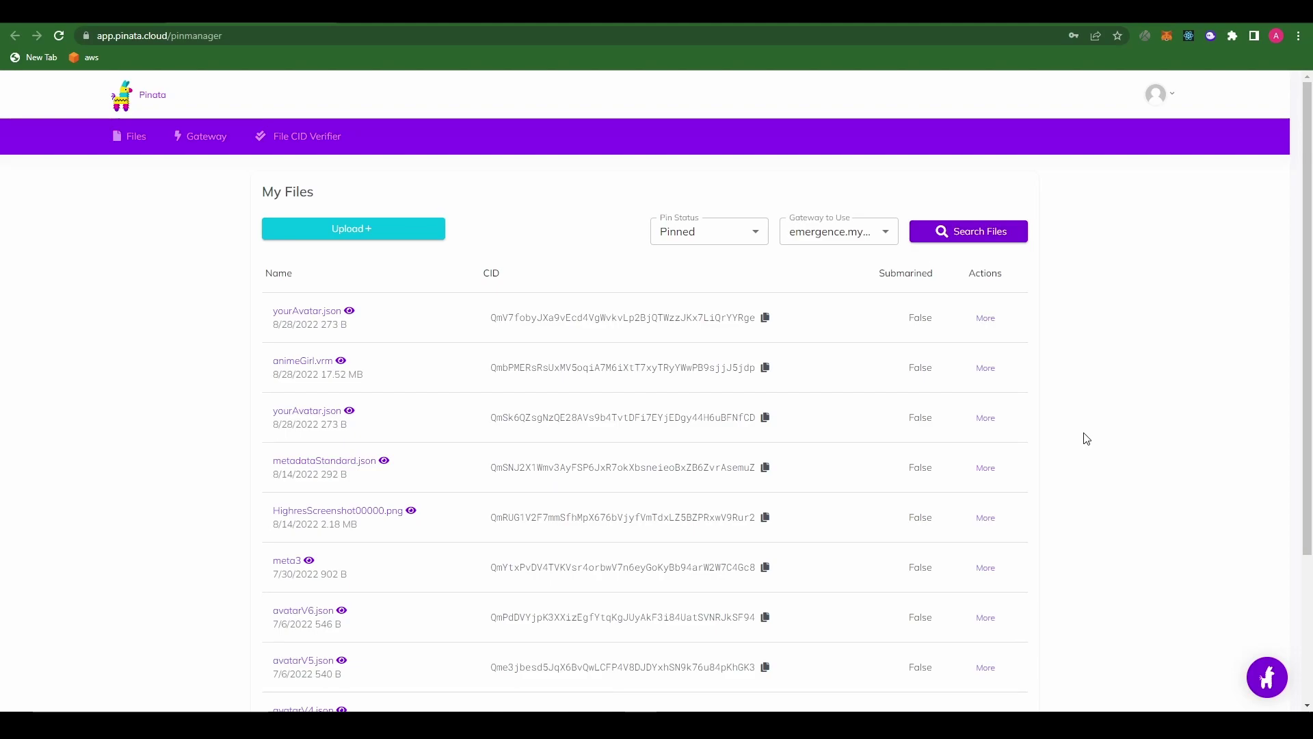
Step: Upload EmergenceExampleAvatar.vrm from the VRMFile folder to Pinata and copy its CID
left_click(392, 235)
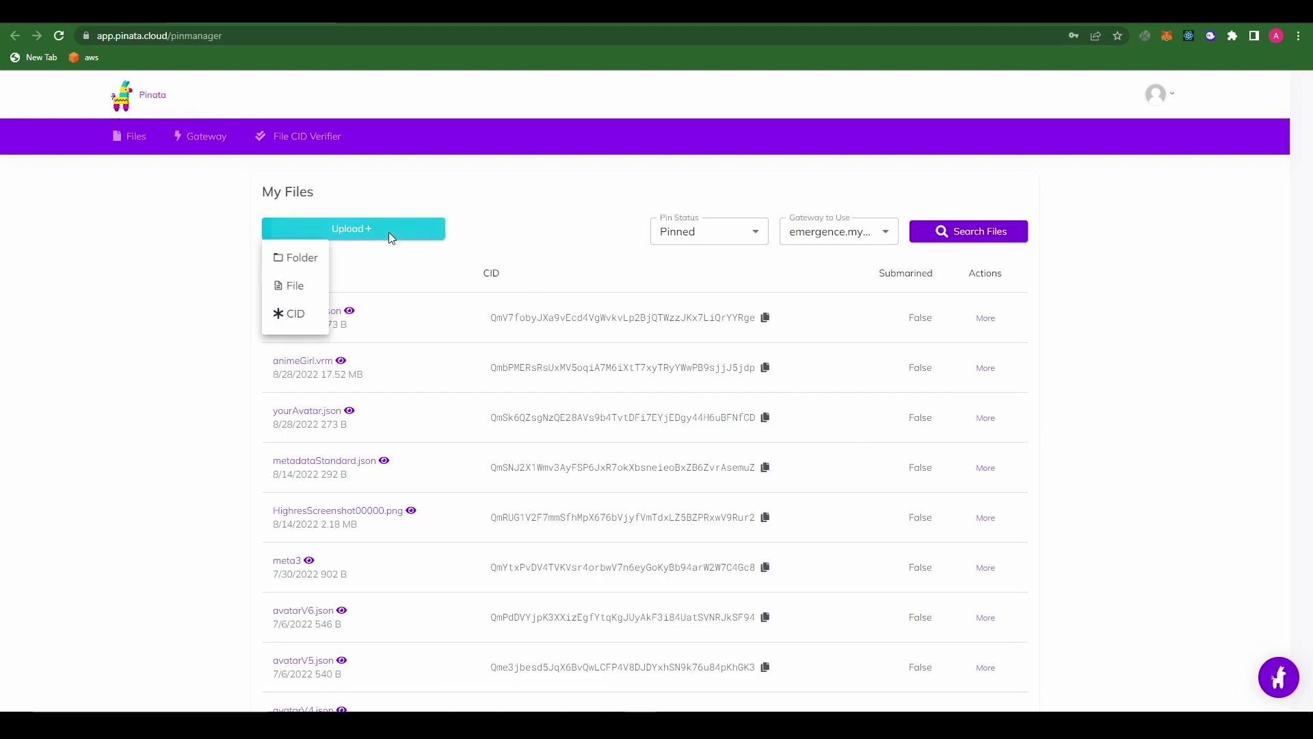
left_click(307, 287)
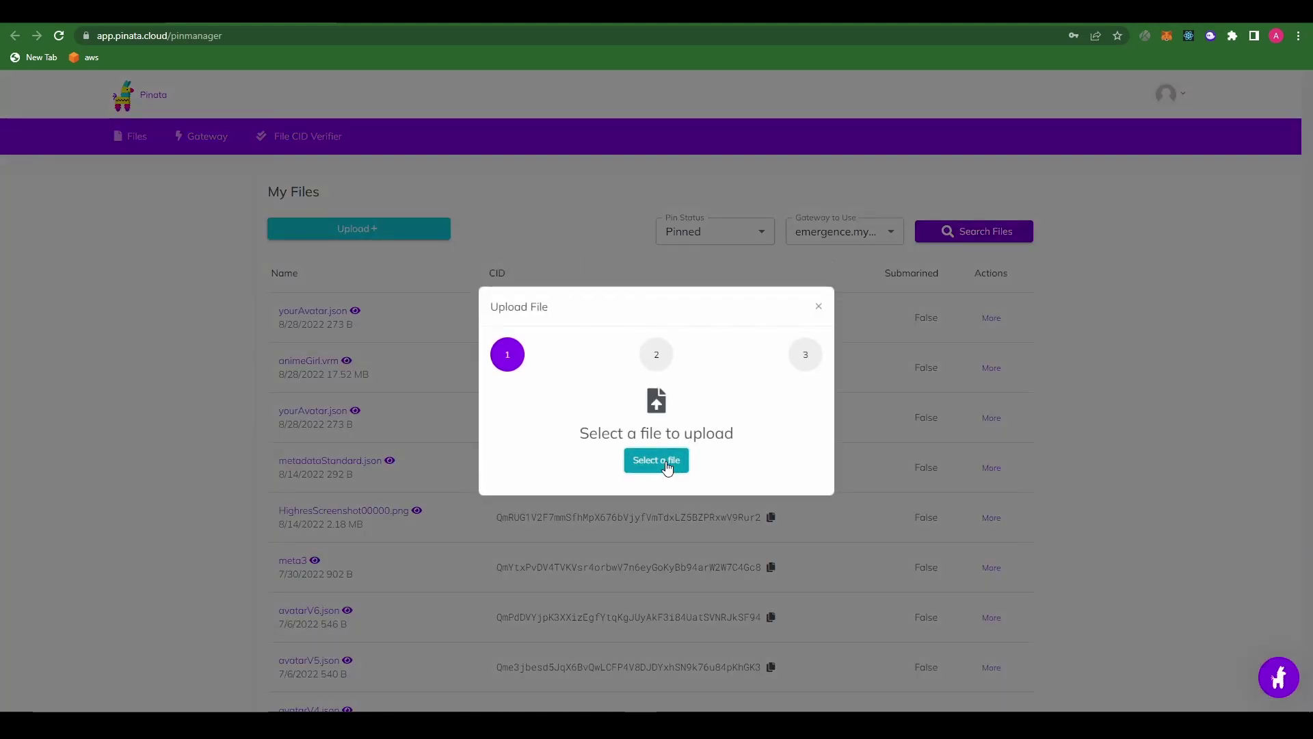
left_click(667, 467)
scroll(232, 205, "down", 5)
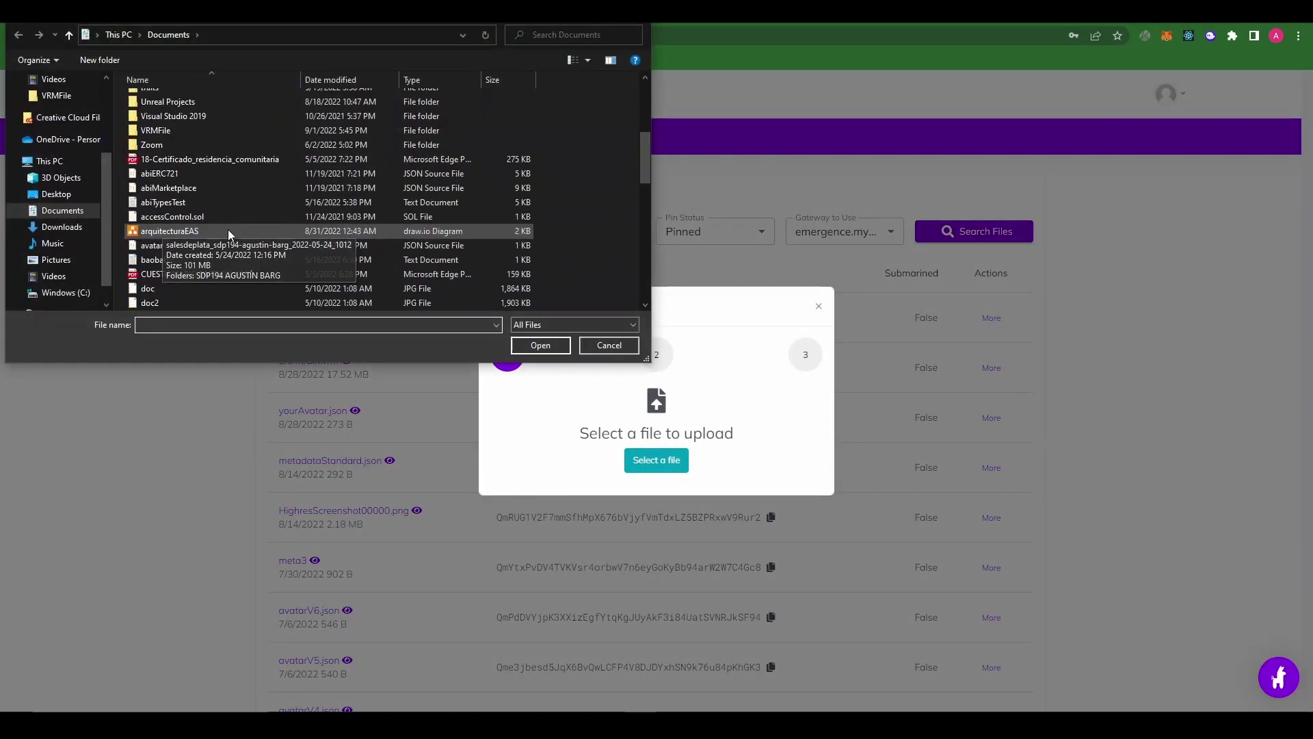
double_click(193, 132)
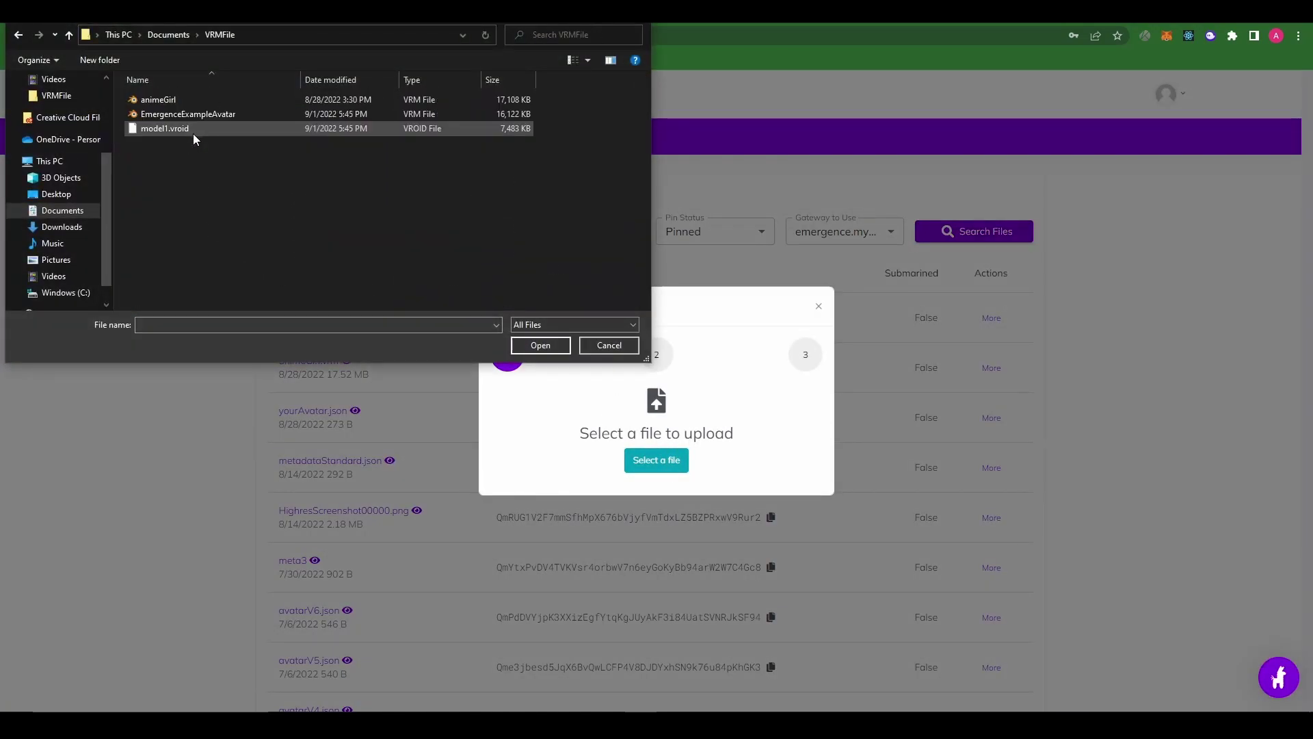
double_click(227, 113)
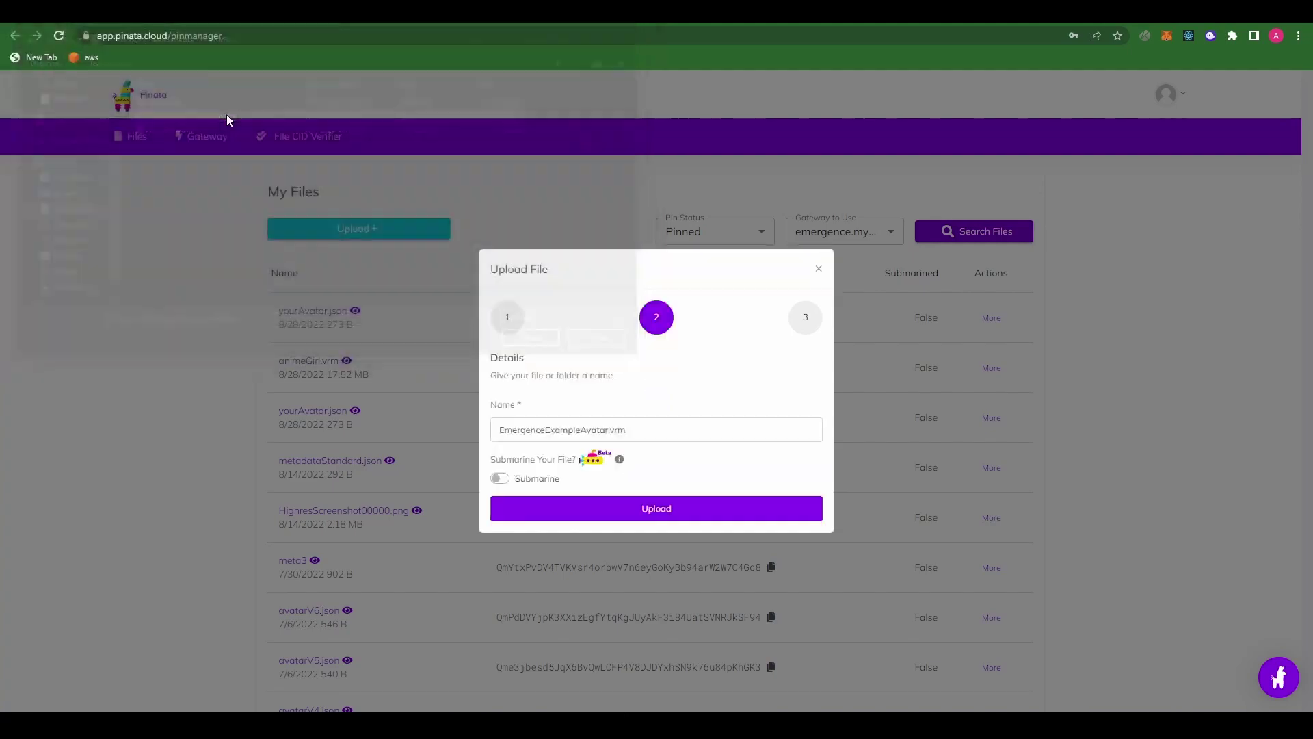
left_click(658, 506)
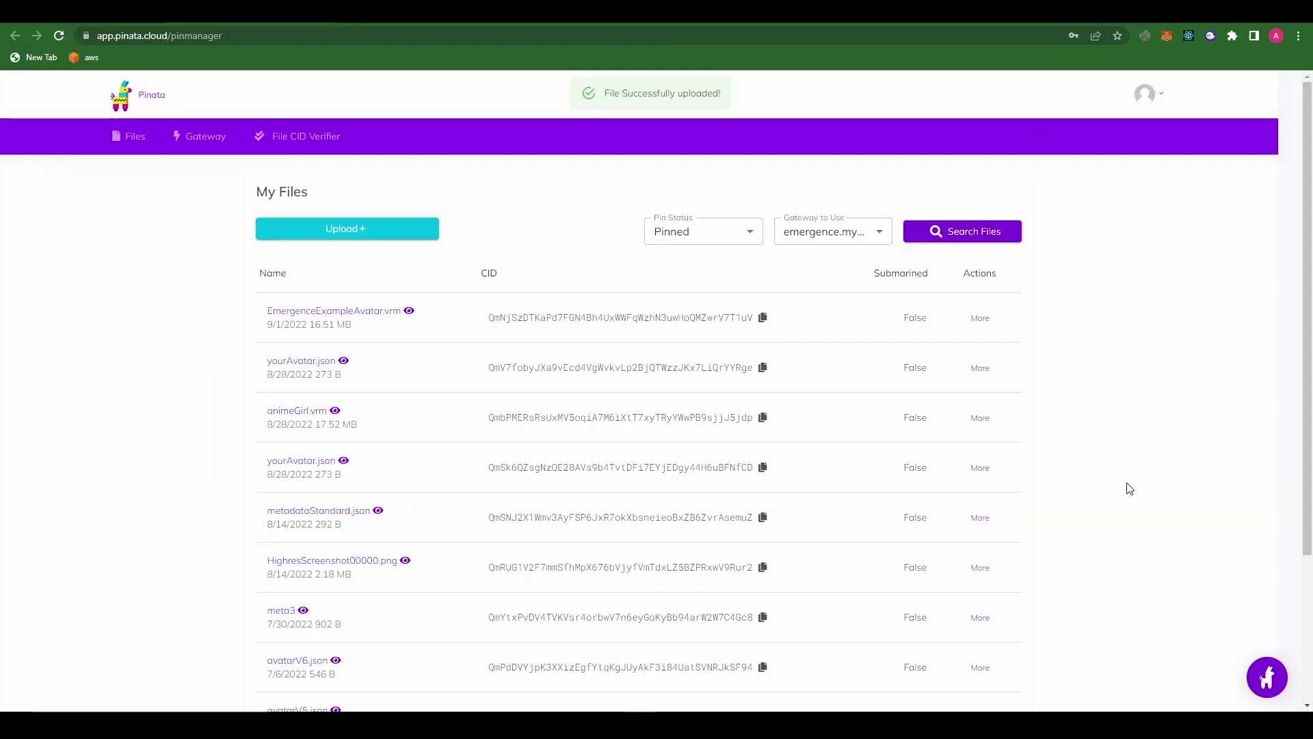
double_click(485, 271)
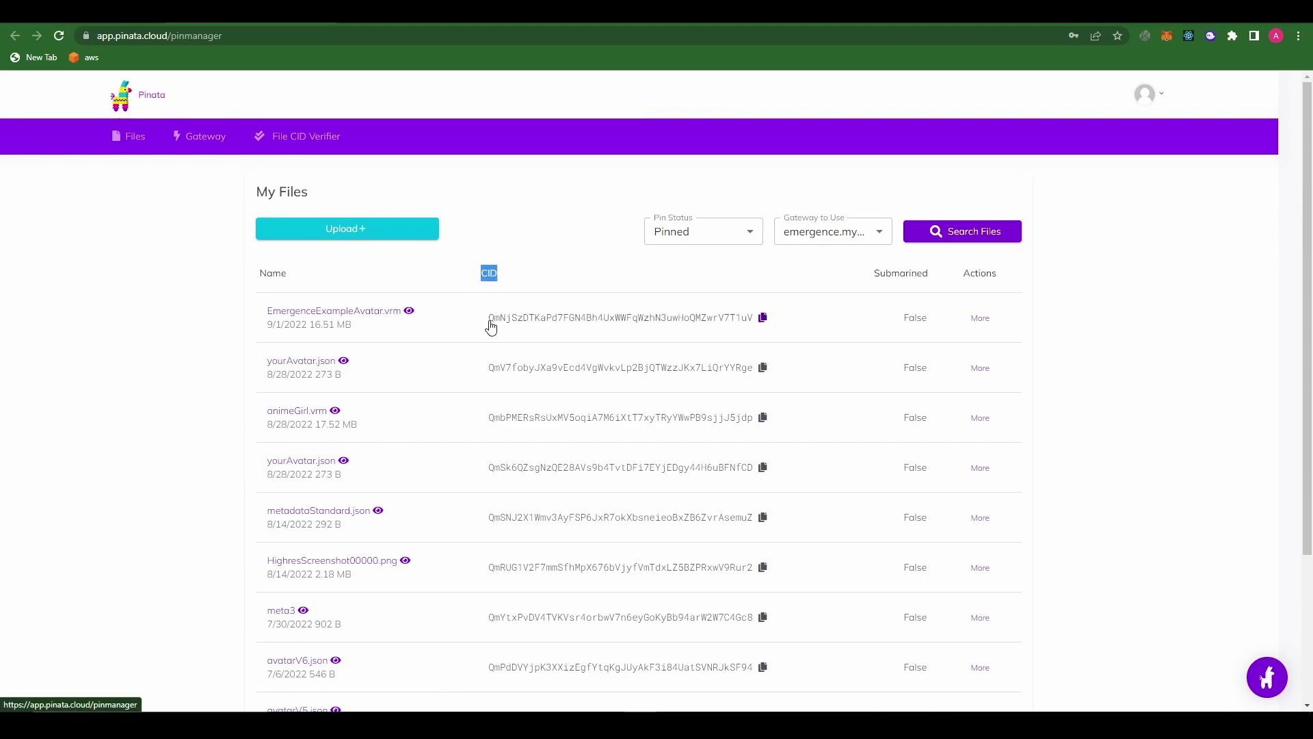
left_click(762, 318)
Step: Paste the new CID over the old one in the ipfs:// UriBase value and save yourAvatar.json
left_click(1038, 708)
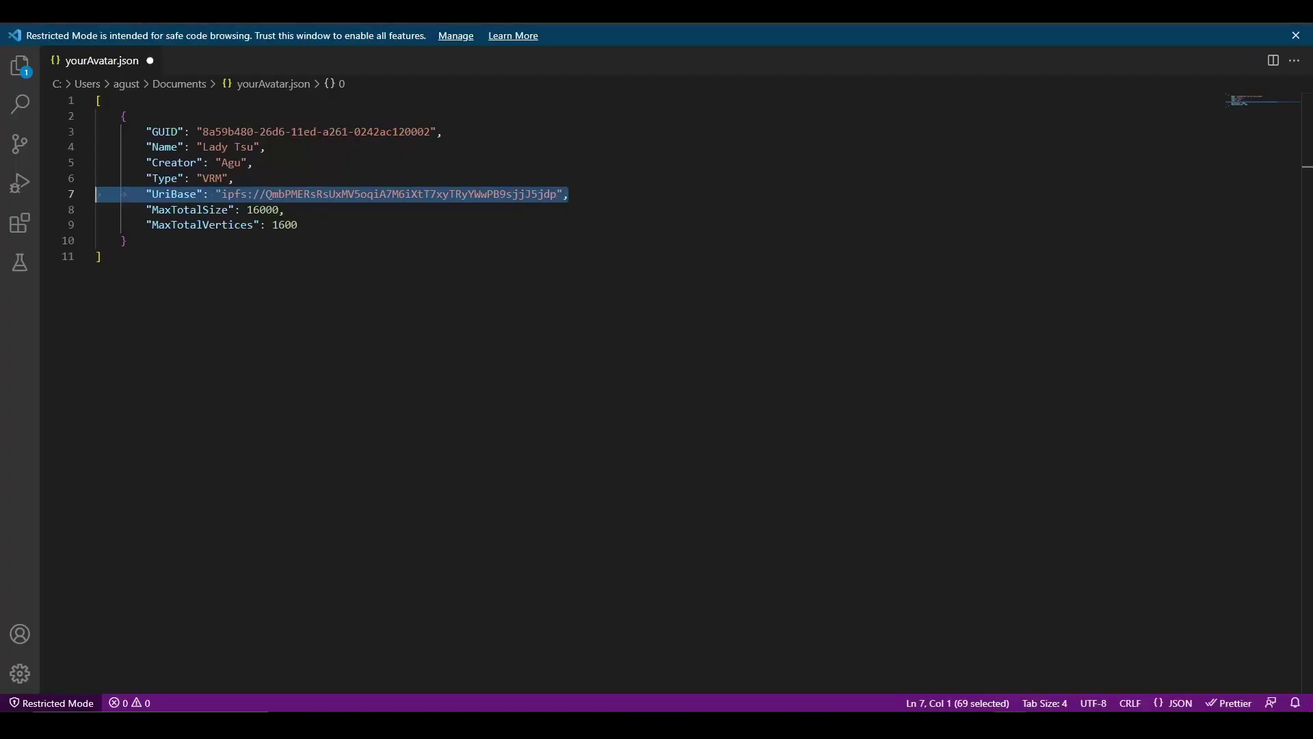
double_click(322, 194)
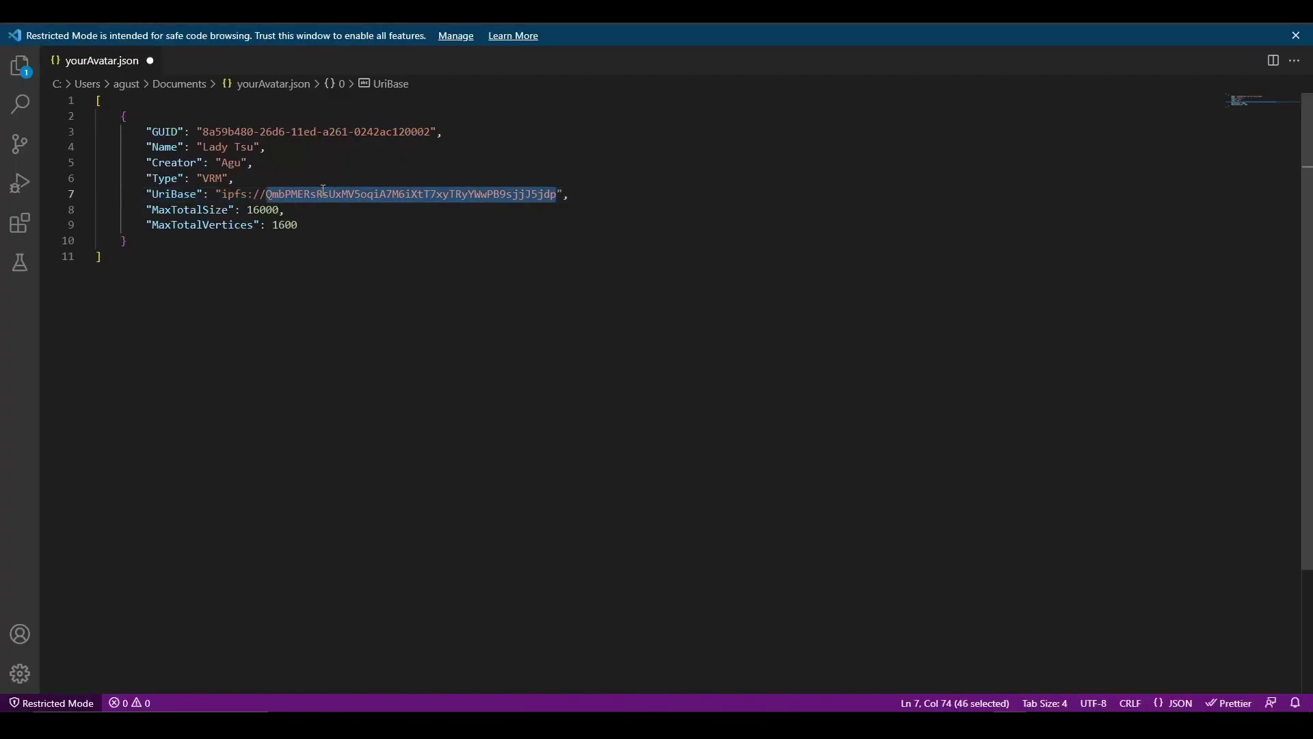
key("ctrl+v")
left_click_drag(223, 194, 131, 207)
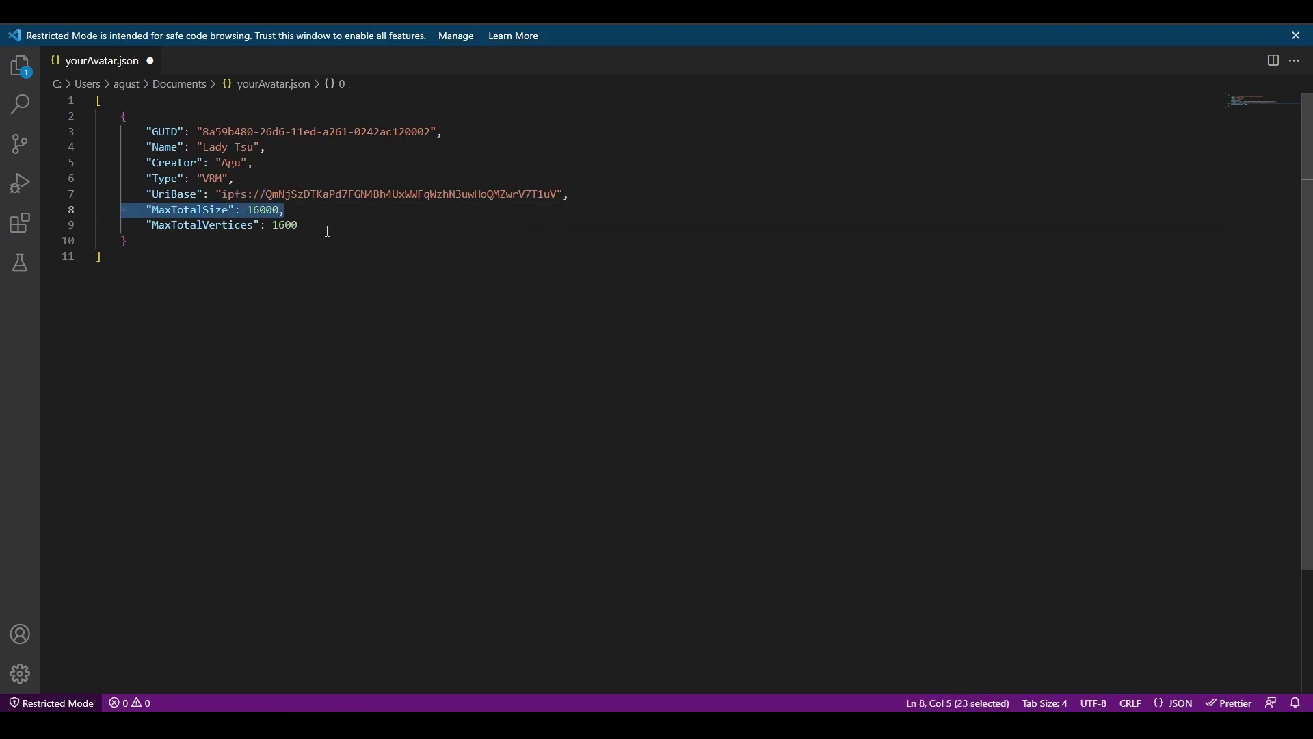
left_click_drag(328, 231, 96, 210)
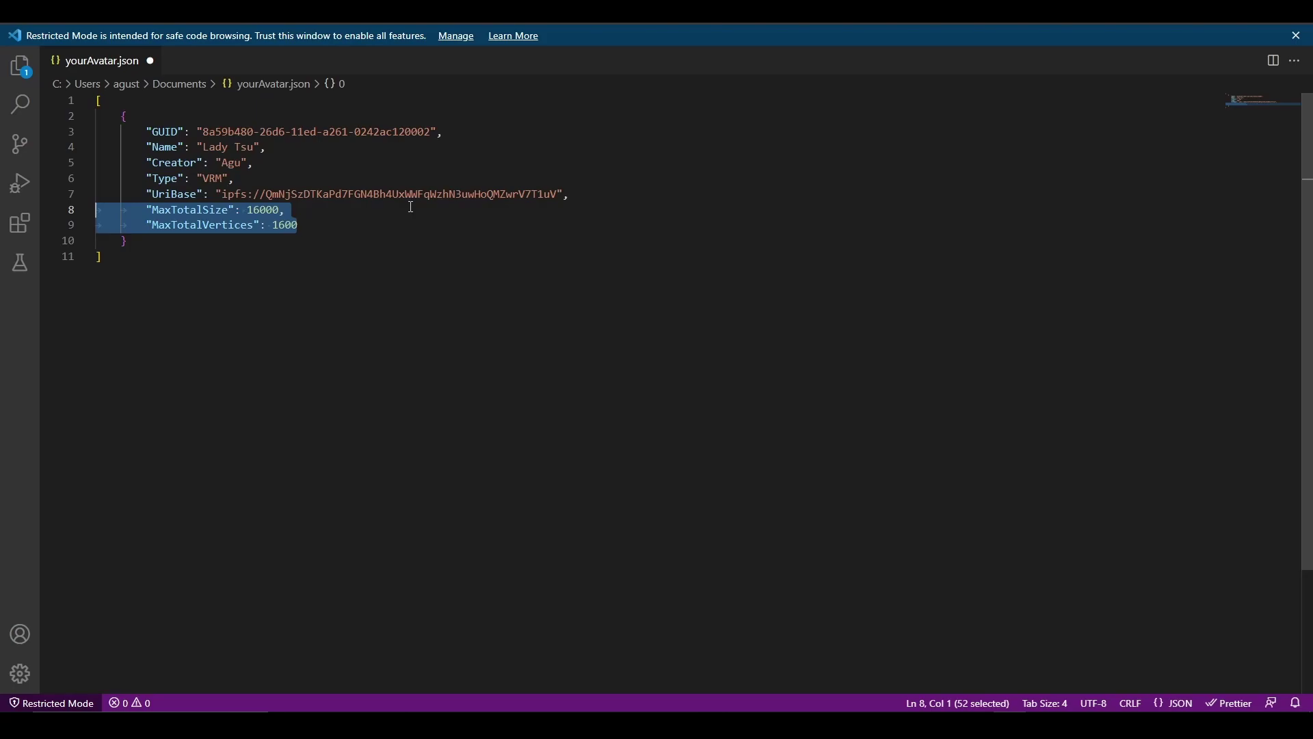
key("ctrl+s")
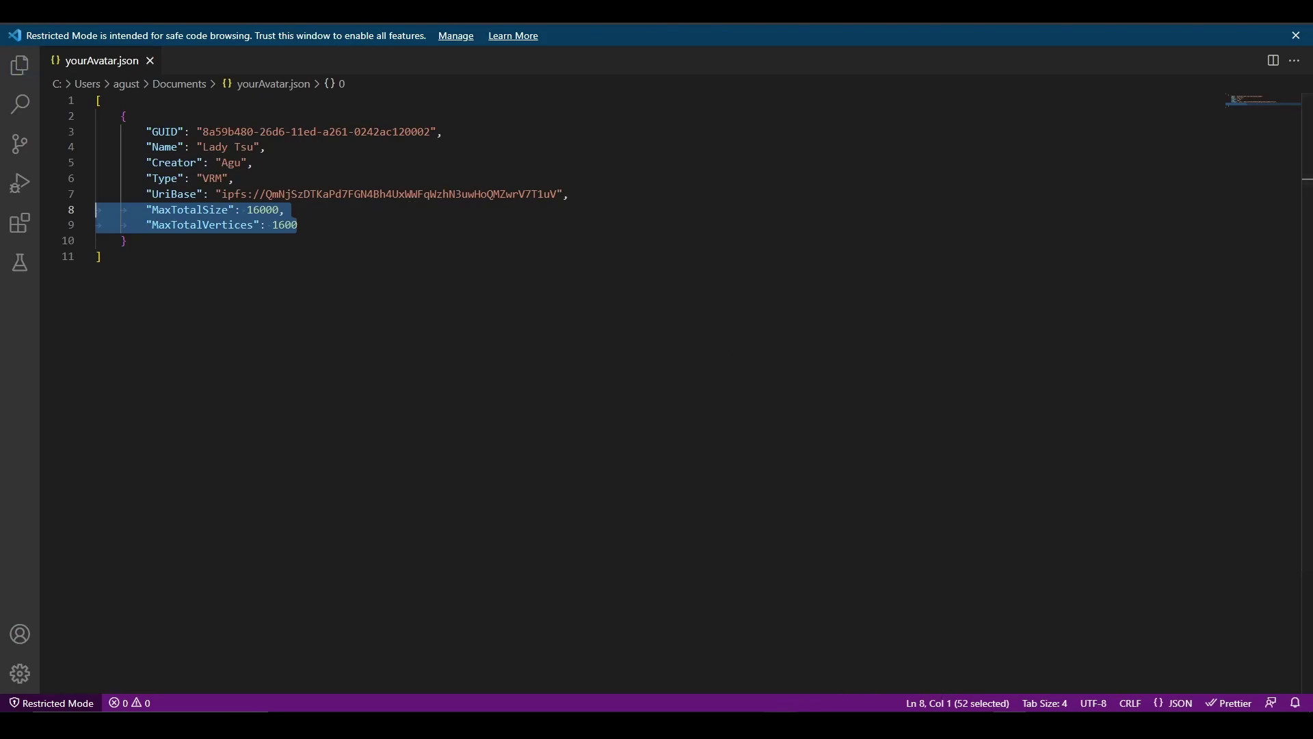
Step: Upload yourAvatar.json from Documents to Pinata under the name yourAvatar2.json
left_click(650, 725)
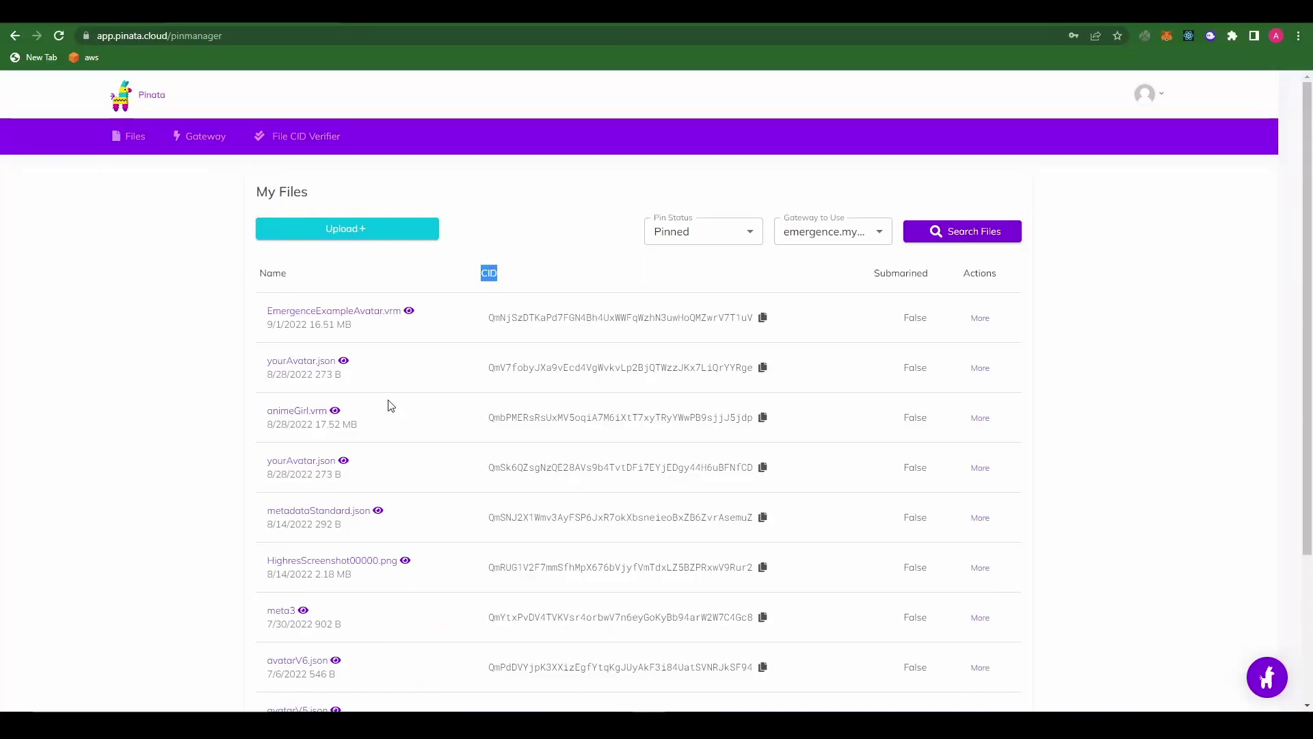
left_click(335, 228)
left_click(290, 286)
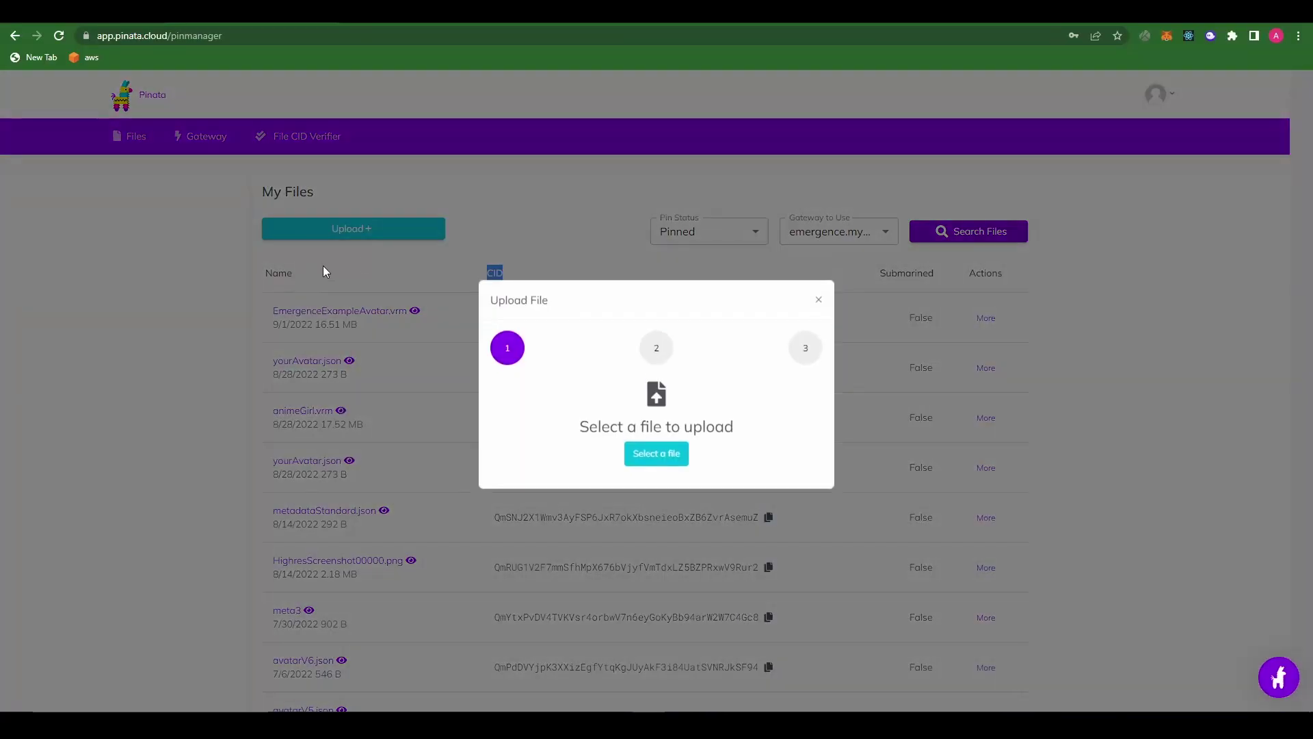
left_click(656, 459)
left_click(164, 36)
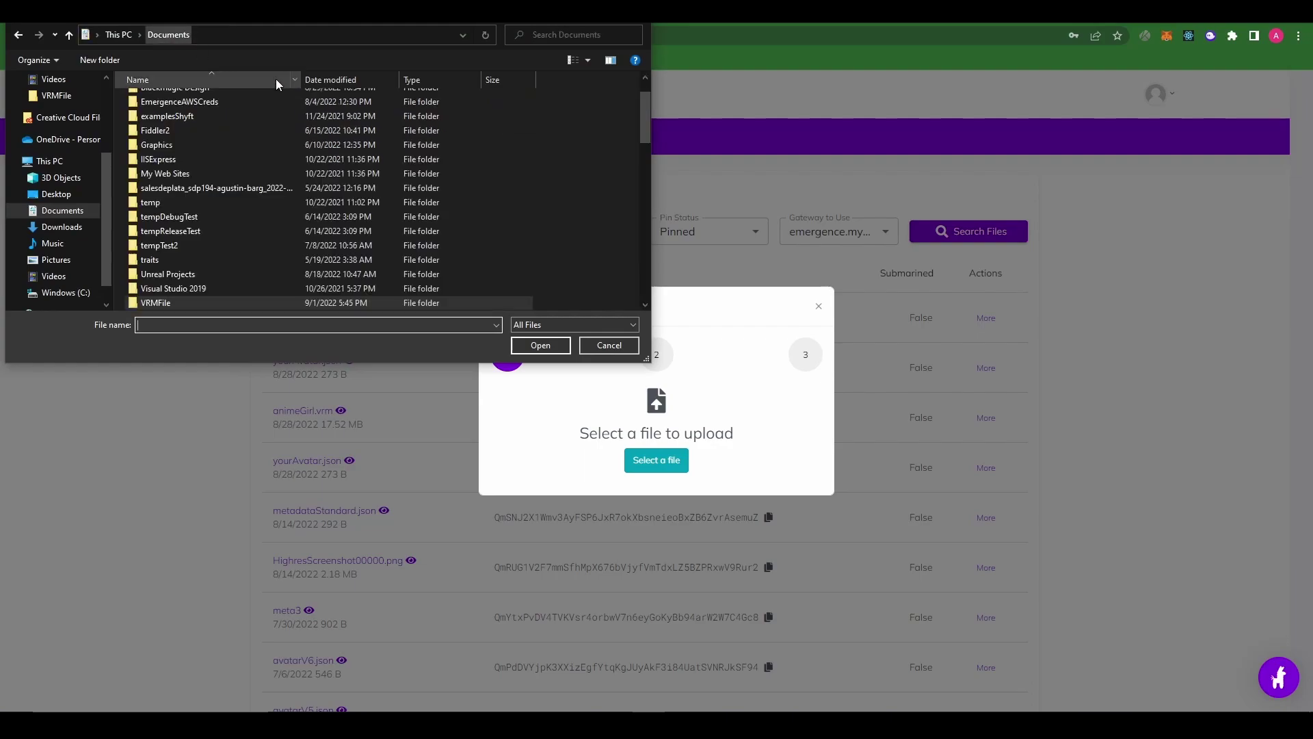
left_click_drag(640, 127, 654, 309)
double_click(238, 302)
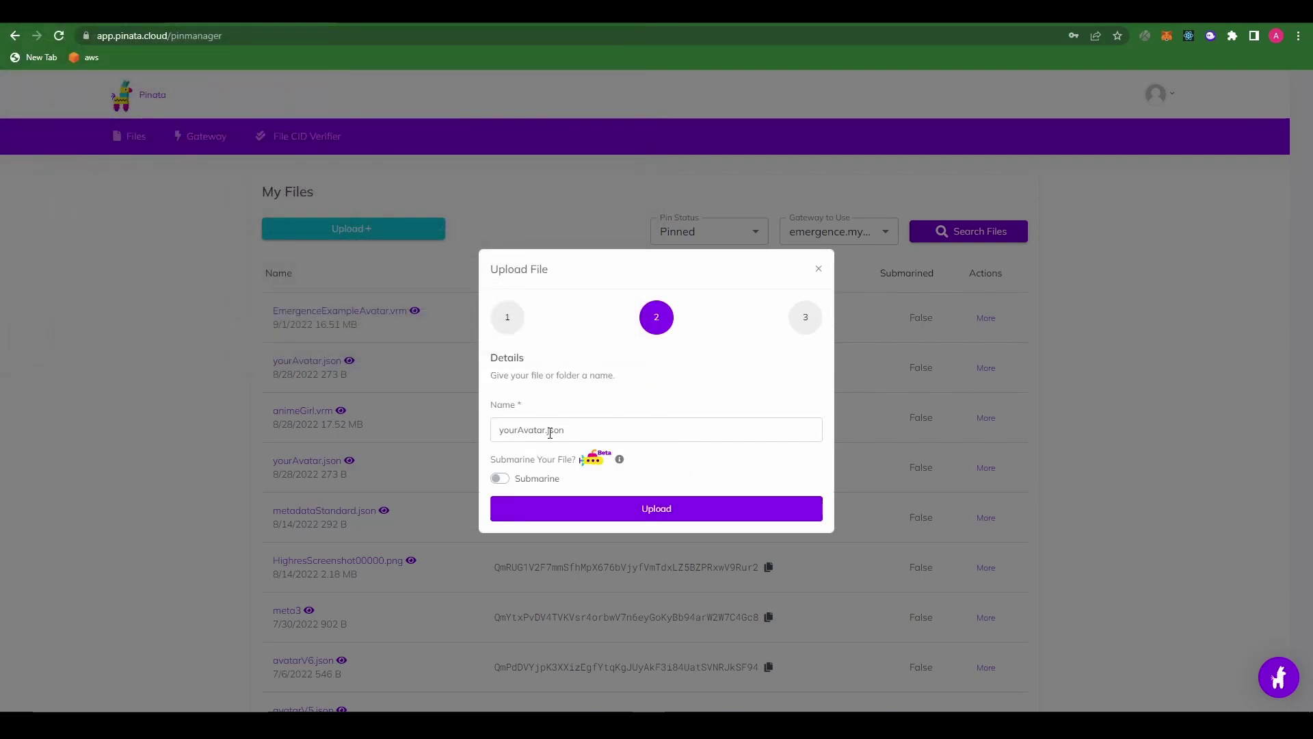
left_click(547, 431)
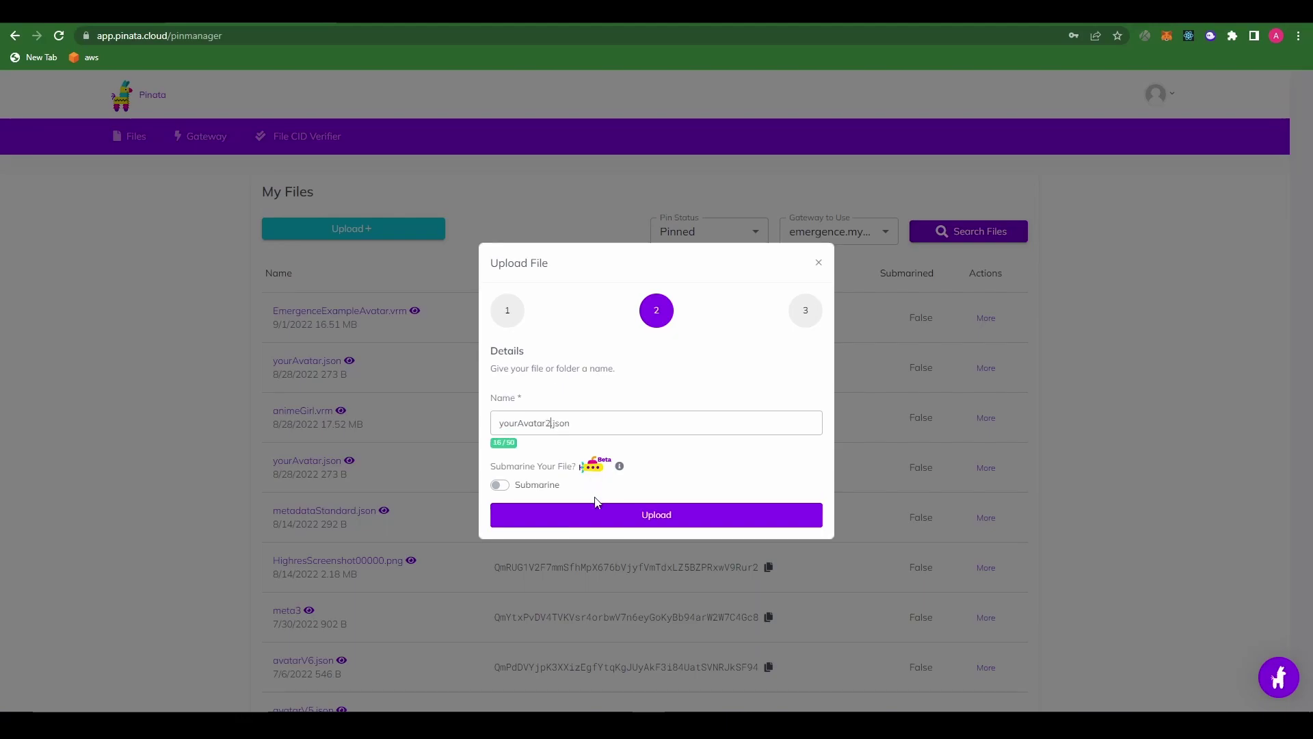
left_click(631, 515)
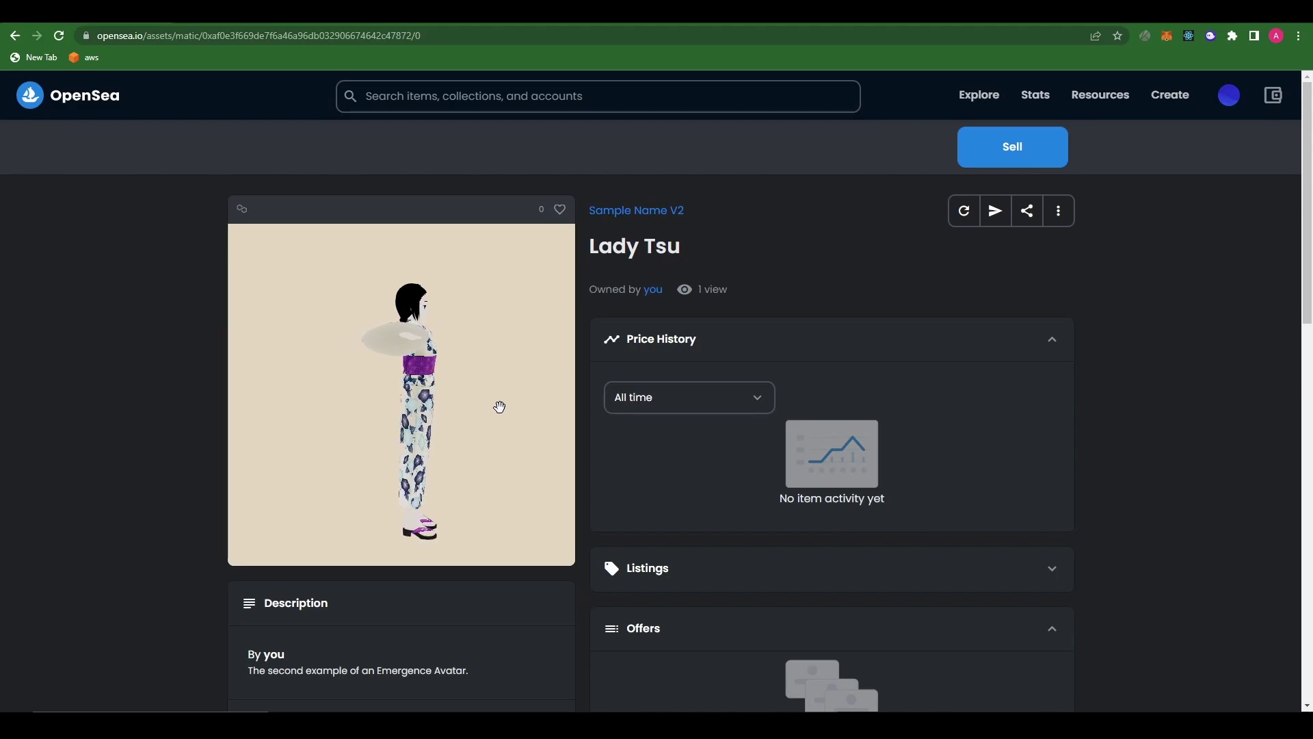
Step: Turn the Lady Tsu 3D avatar to face the front and view its full-size preview
left_click_drag(499, 408, 449, 405)
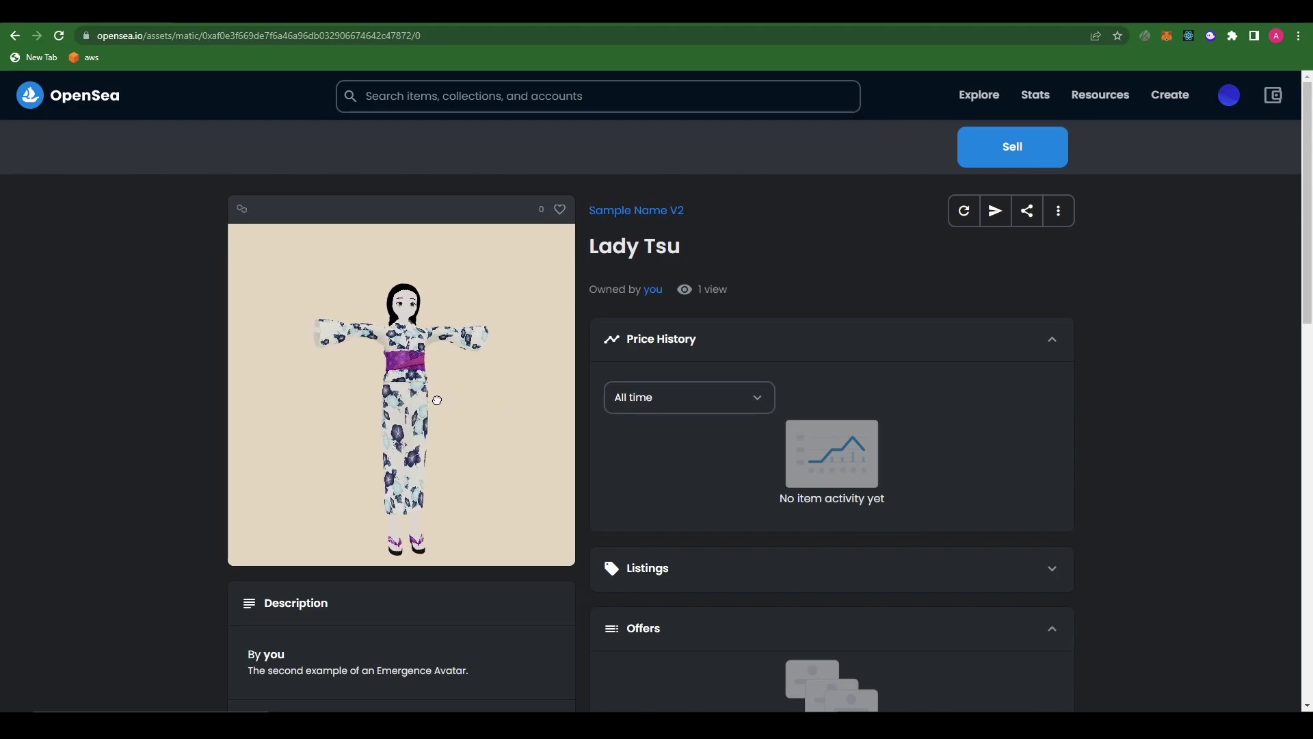
left_click(442, 401)
left_click(132, 409)
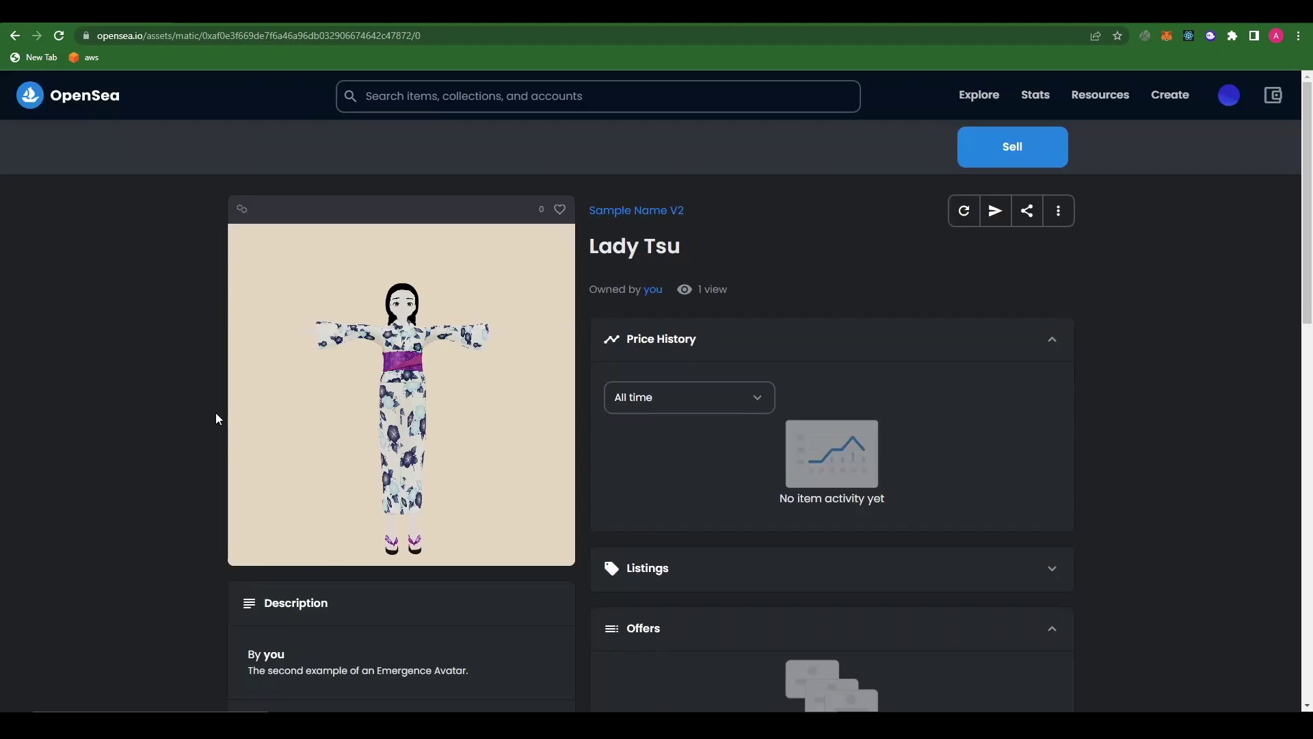
scroll(153, 385, "down", 2)
scroll(145, 389, "down", 2)
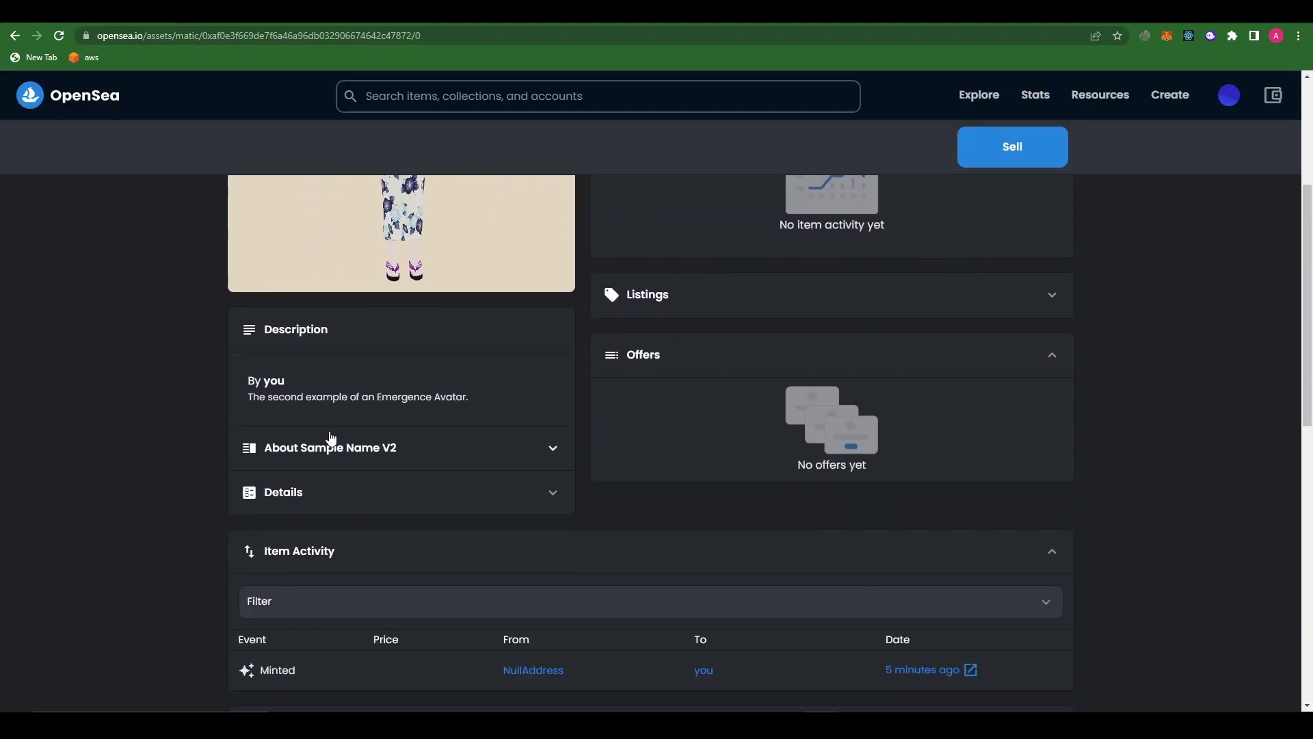
Step: Expand the About Sample Name V2 section and preview the avatar full-size again
left_click(355, 448)
scroll(165, 435, "down", 1)
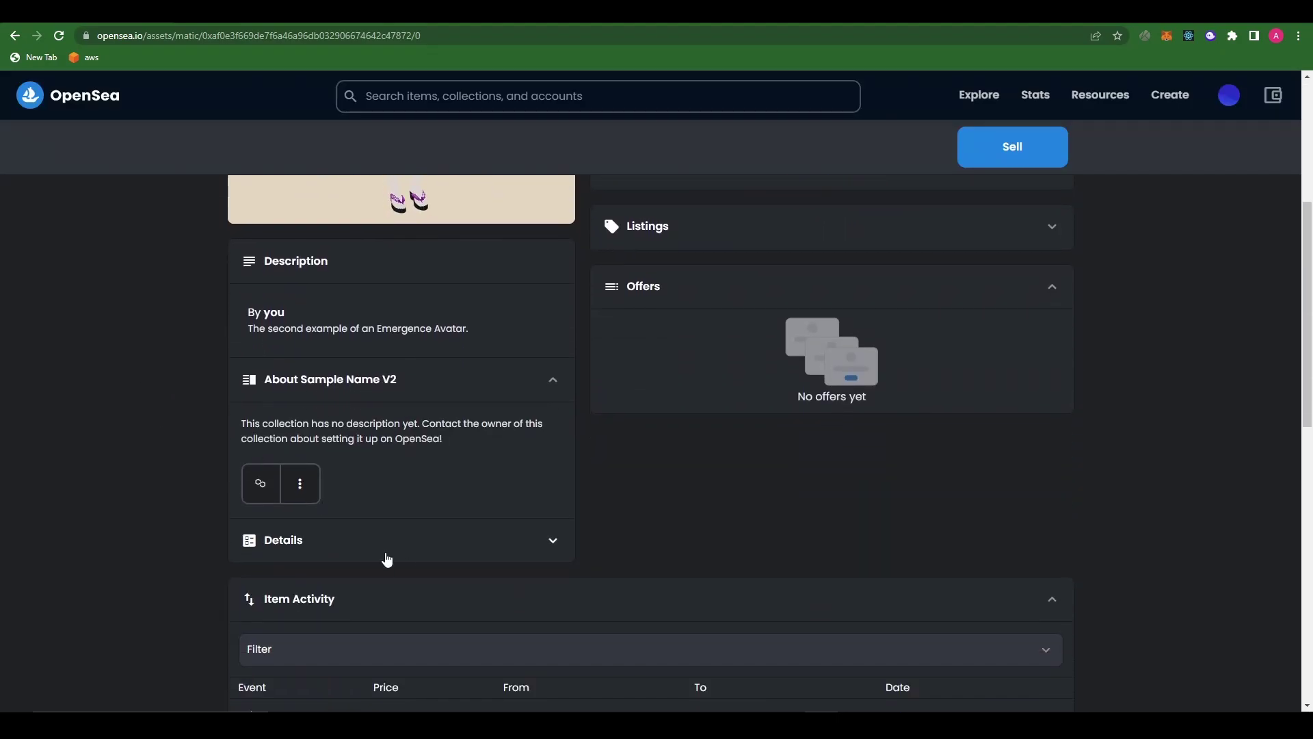
scroll(185, 478, "up", 4)
scroll(97, 373, "up", 1)
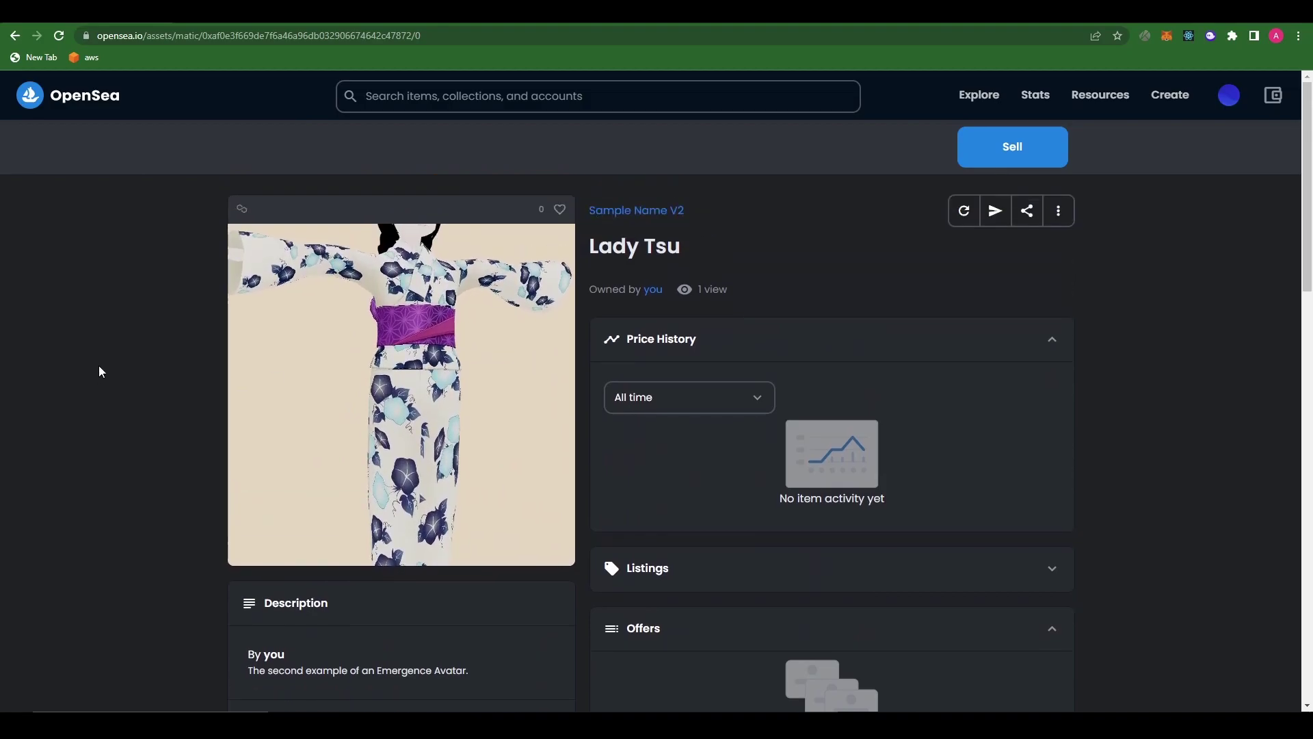
left_click(438, 354)
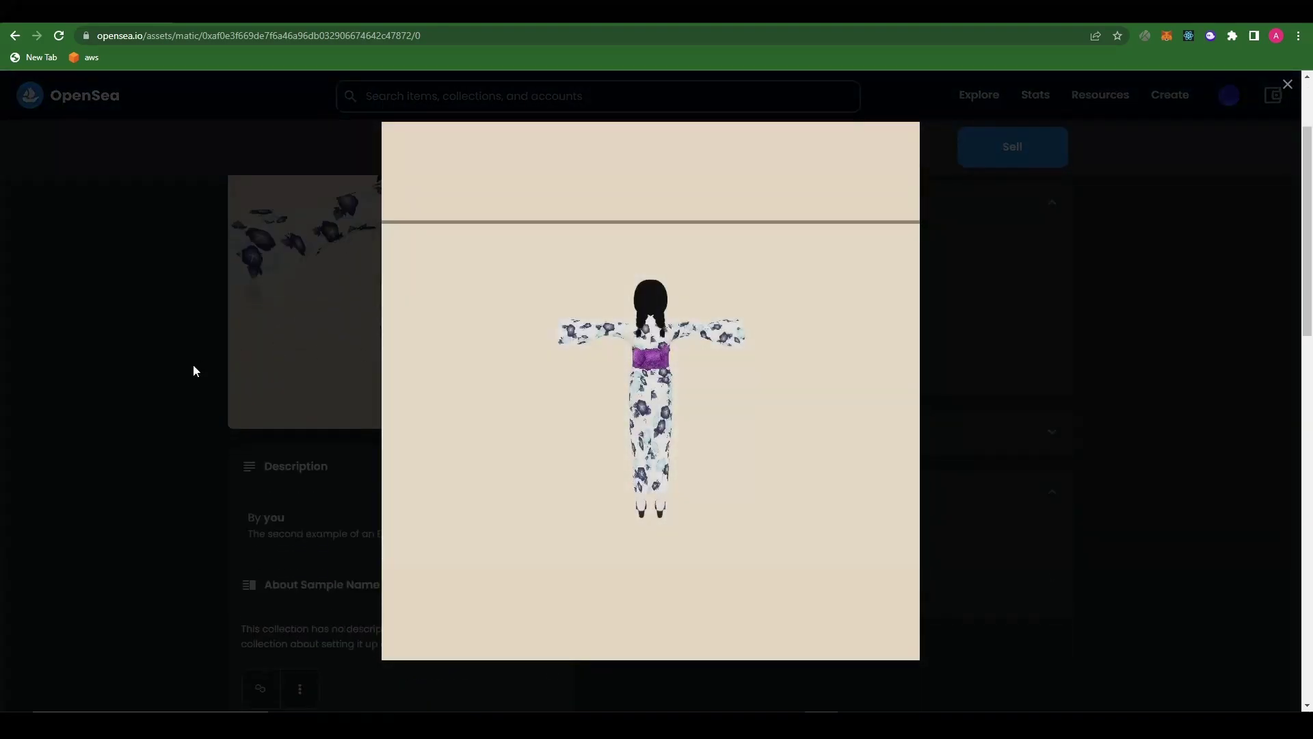
left_click(161, 369)
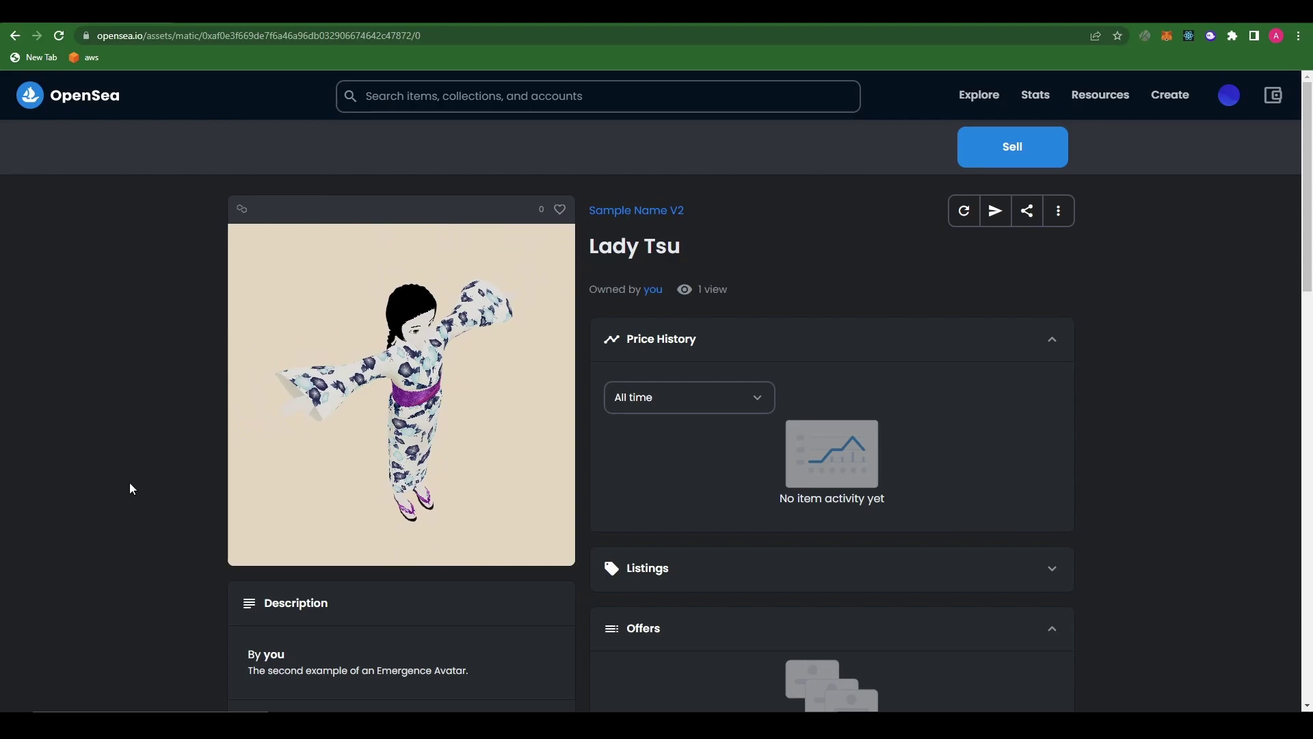
scroll(178, 463, "down", 7)
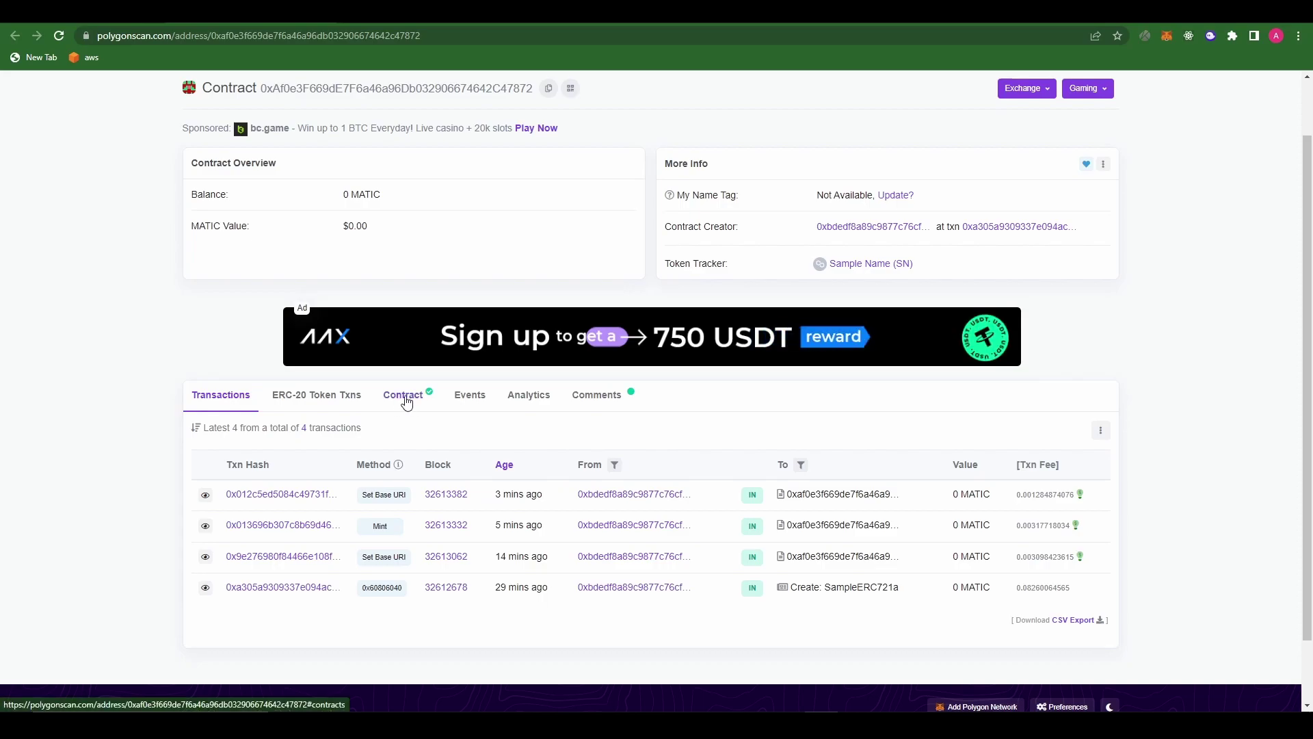
Step: Copy the Lady Tsu contract address on PolygonScan, then reopen the contract from OpenSea
scroll(498, 247, "up", 1)
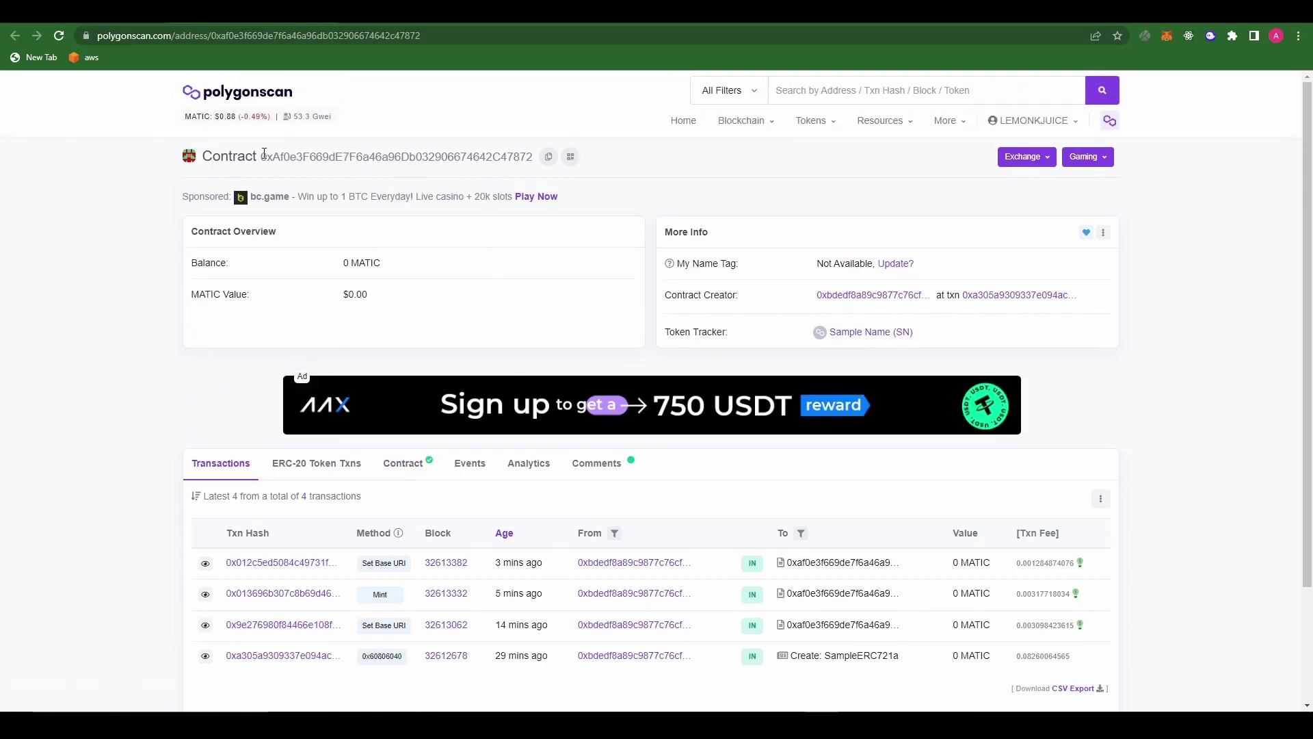
left_click_drag(264, 155, 534, 156)
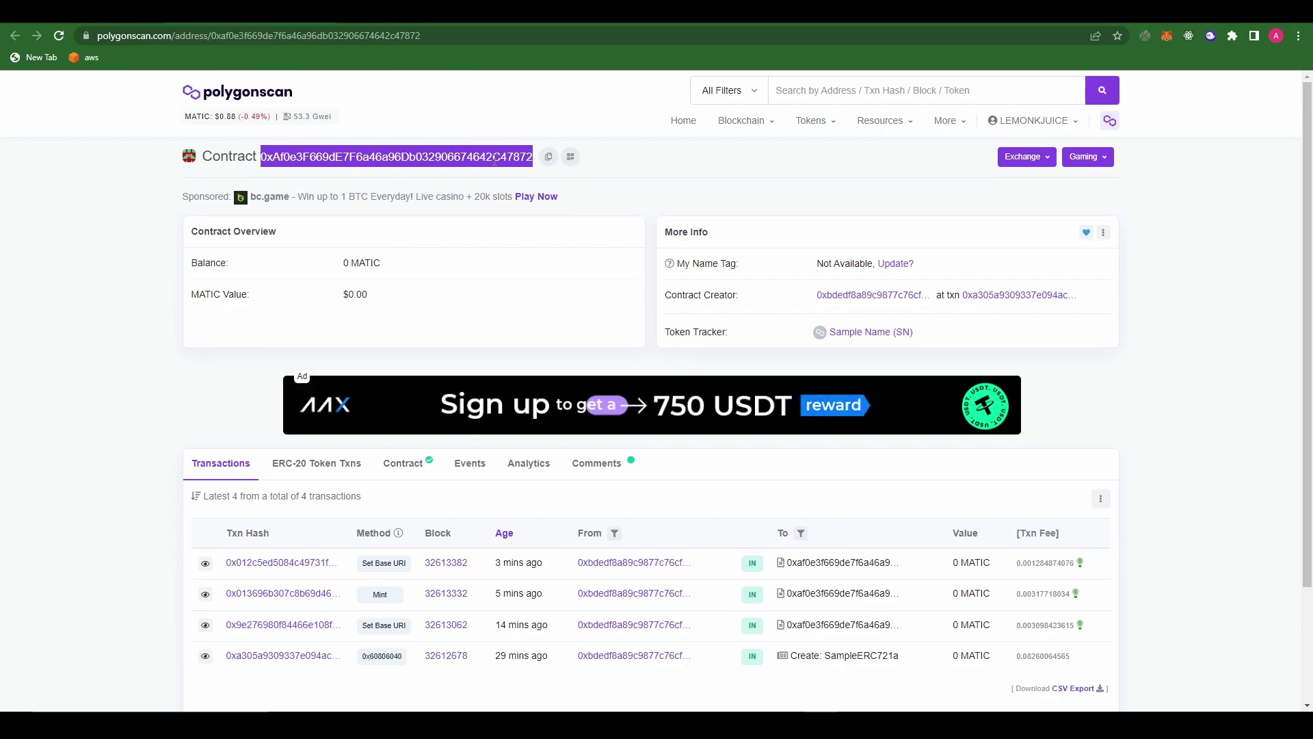
left_click(549, 157)
key("ctrl+Tab")
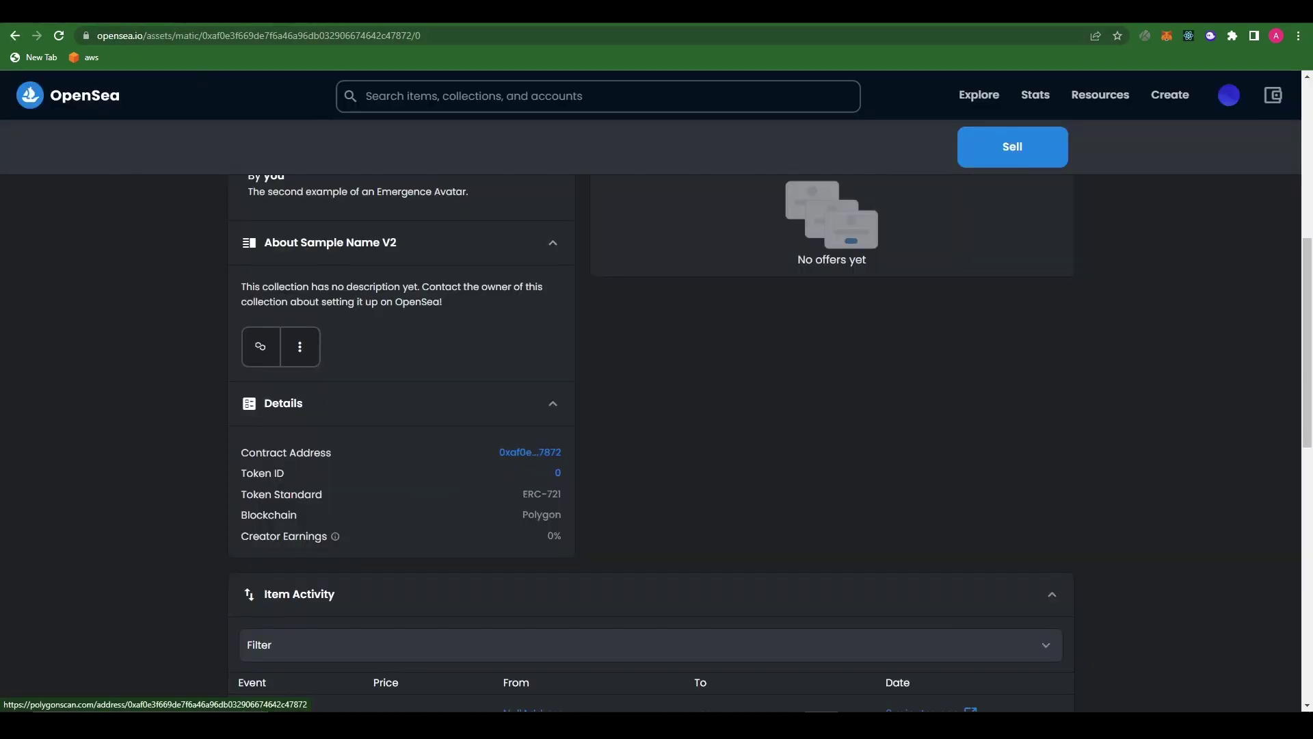
left_click(531, 452)
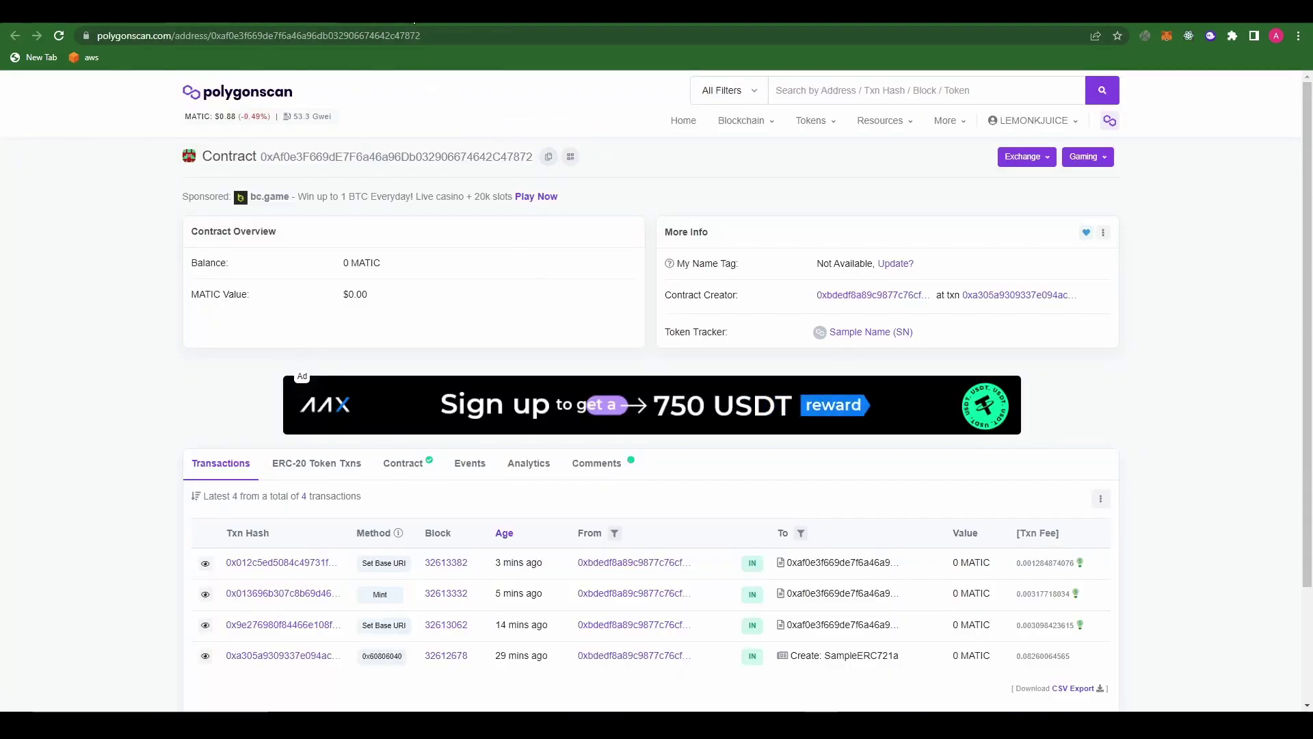
Step: Open the EAS Polygon contract from the docs and show its Write Contract functions
left_click(414, 20)
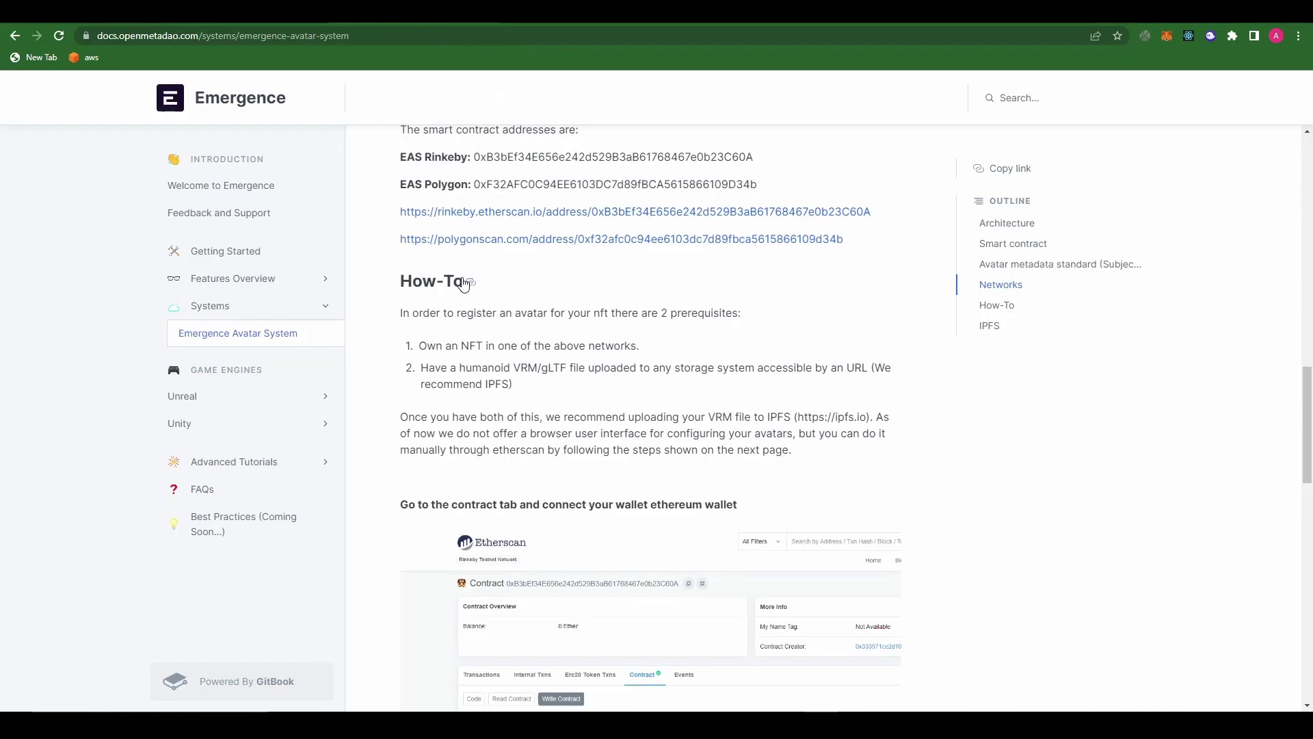
scroll(463, 283, "up", 1)
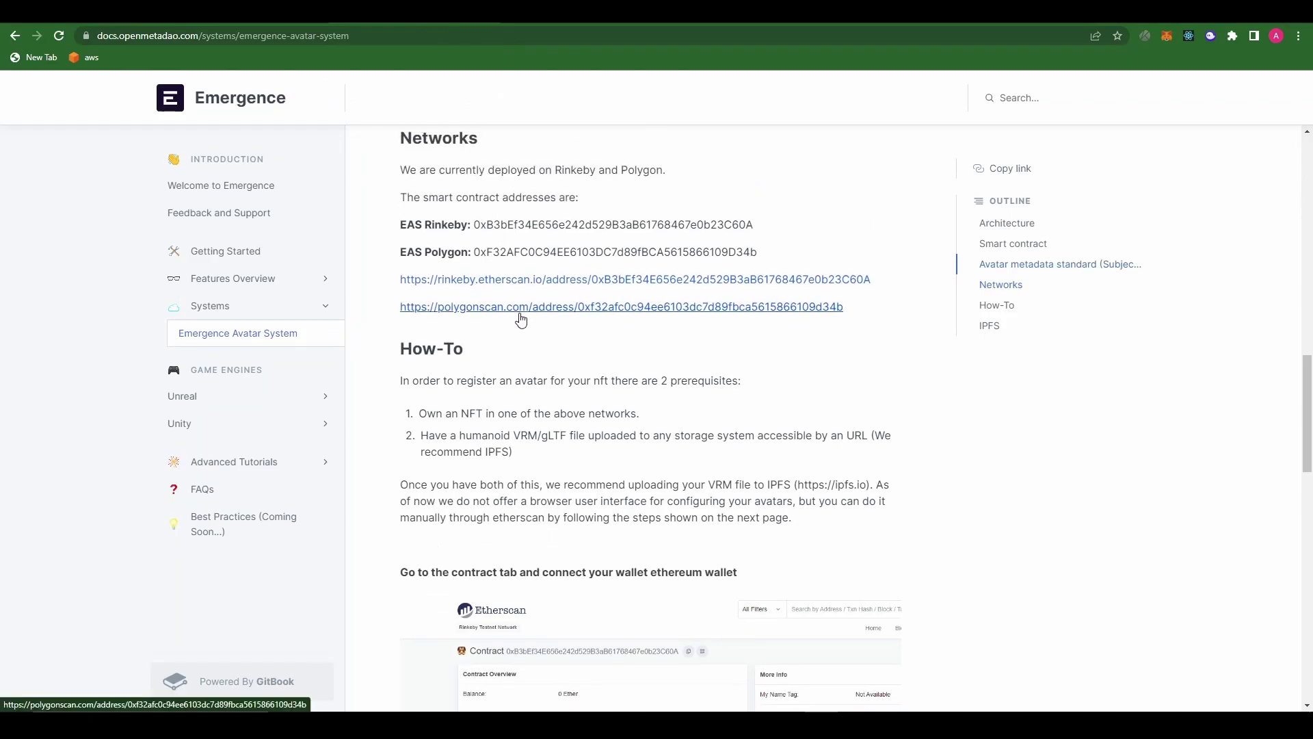
left_click(521, 319)
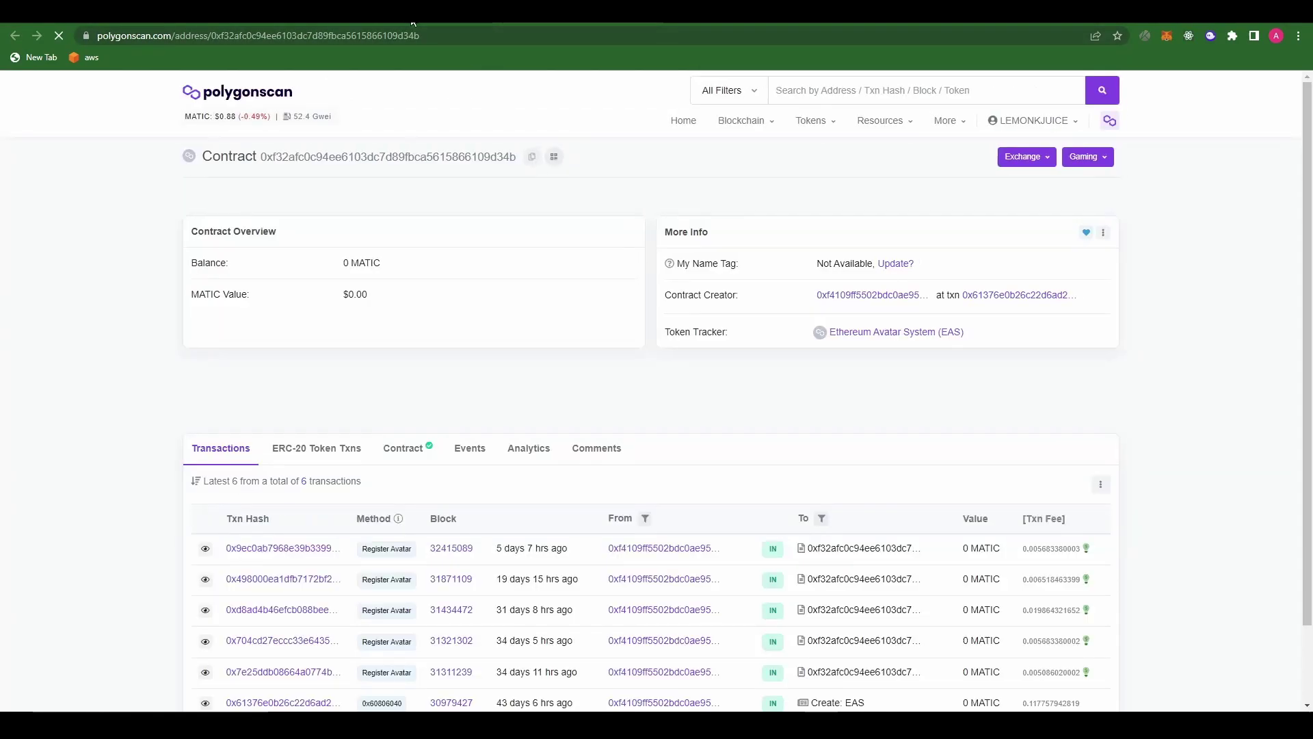
scroll(331, 395, "down", 1)
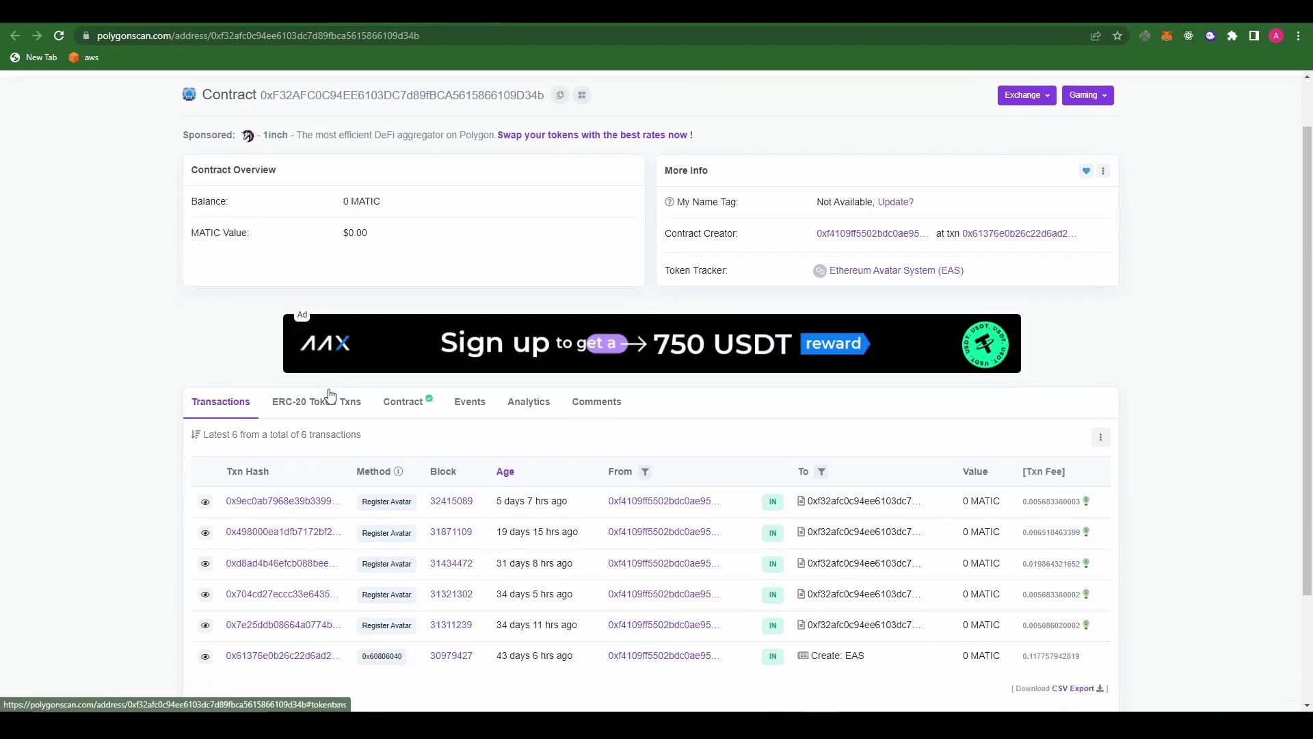
left_click(404, 398)
scroll(126, 381, "down", 2)
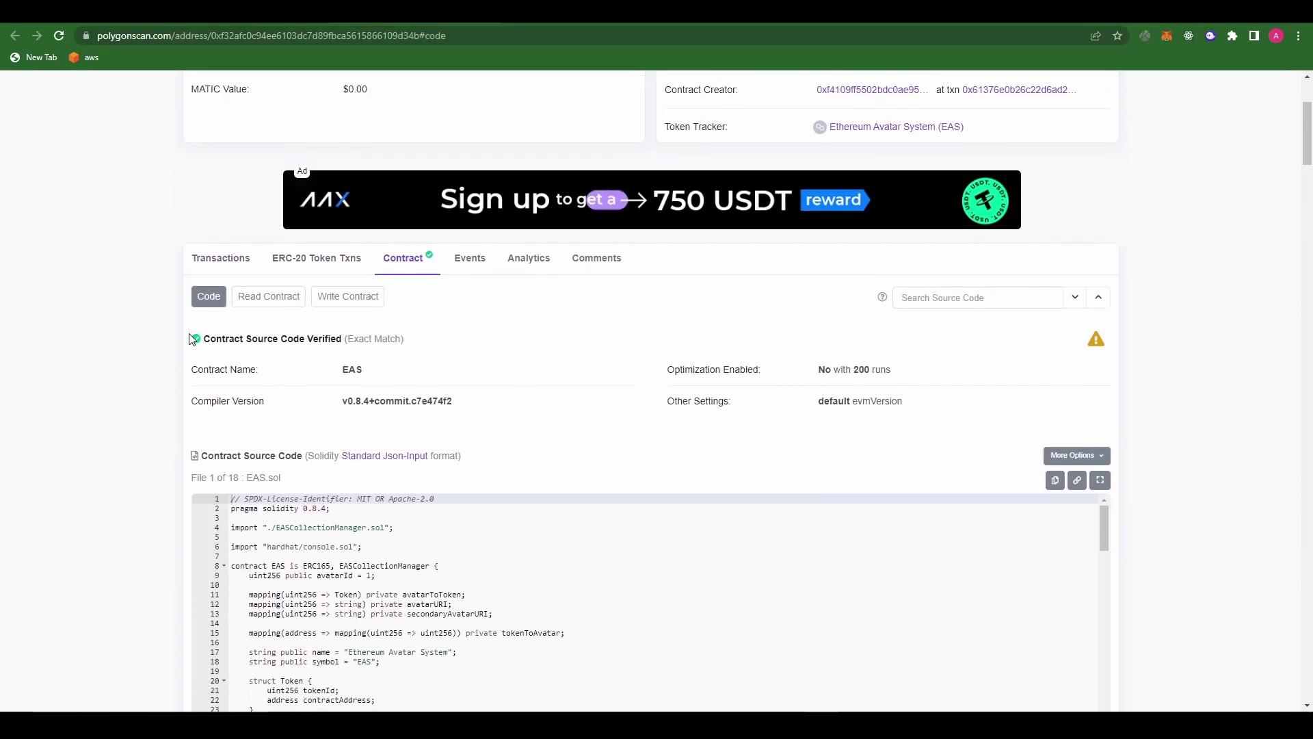
left_click(337, 299)
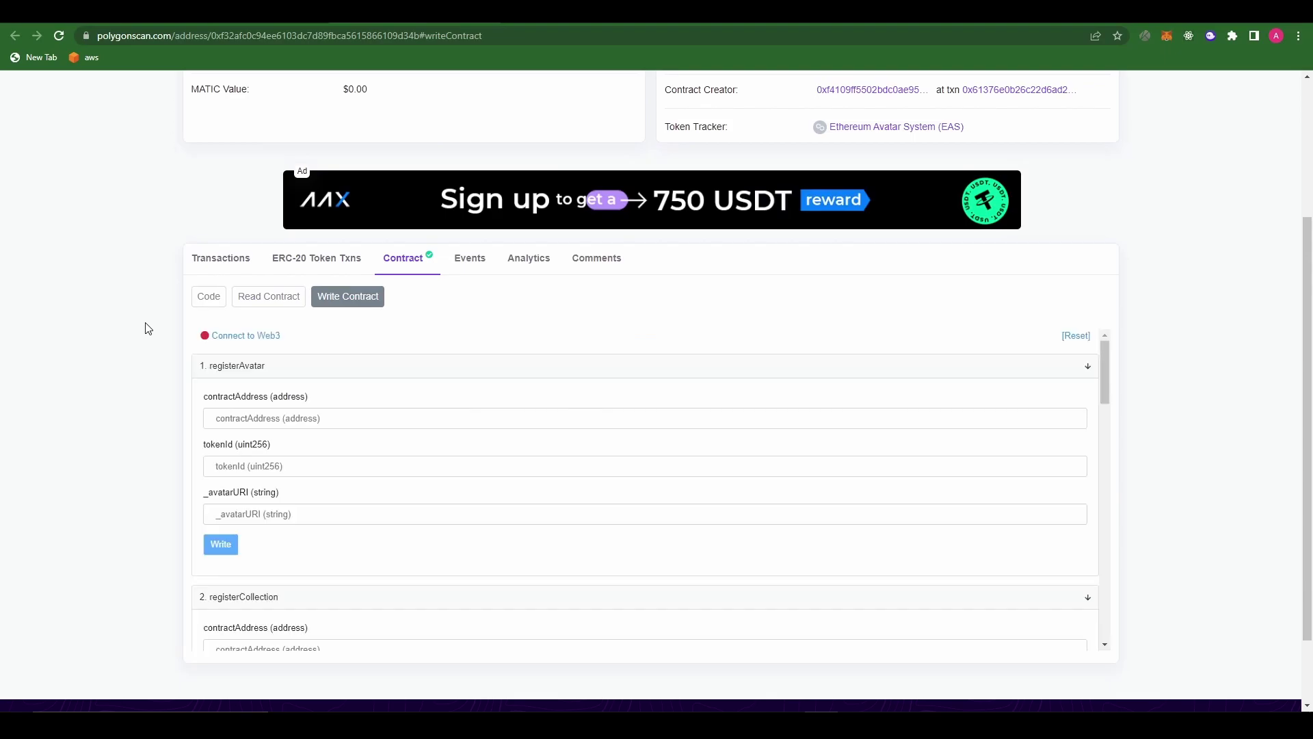
Step: Connect the MetaMask wallet to Web3 and move to registerAvatar's contractAddress field
left_click(241, 335)
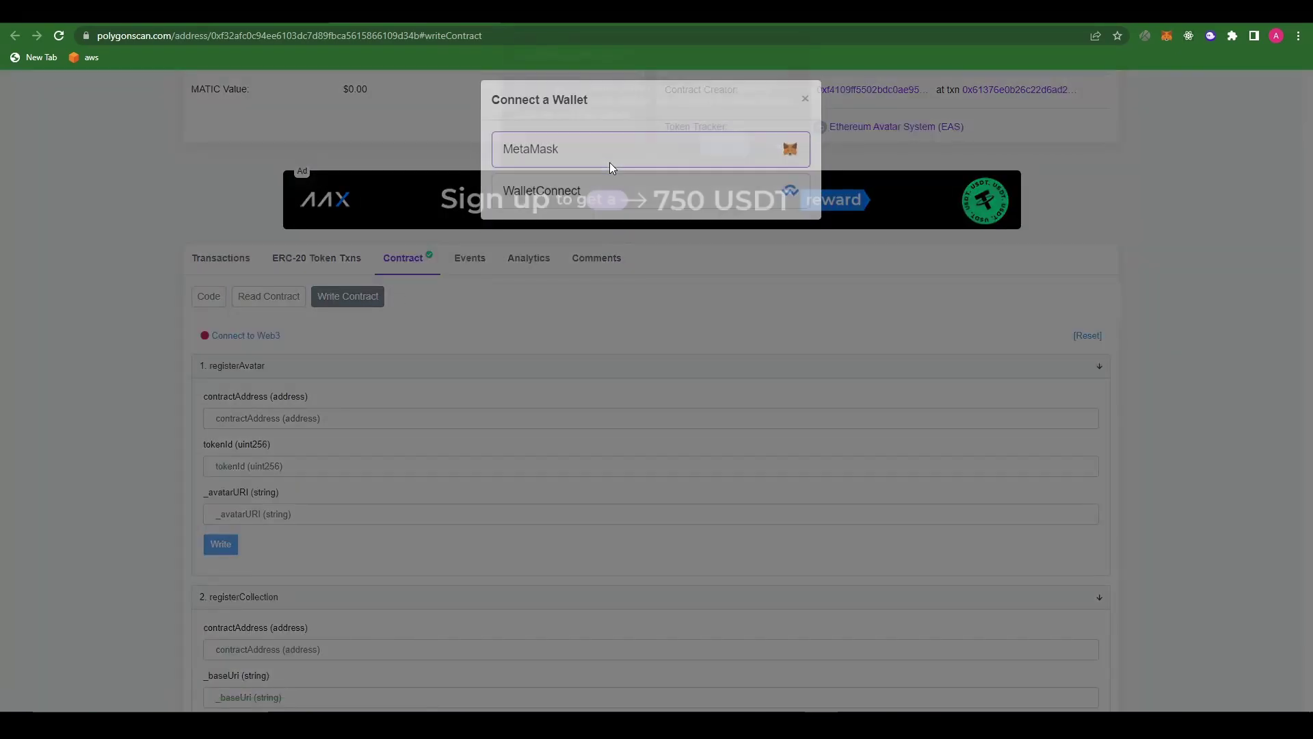
left_click(612, 165)
left_click(722, 155)
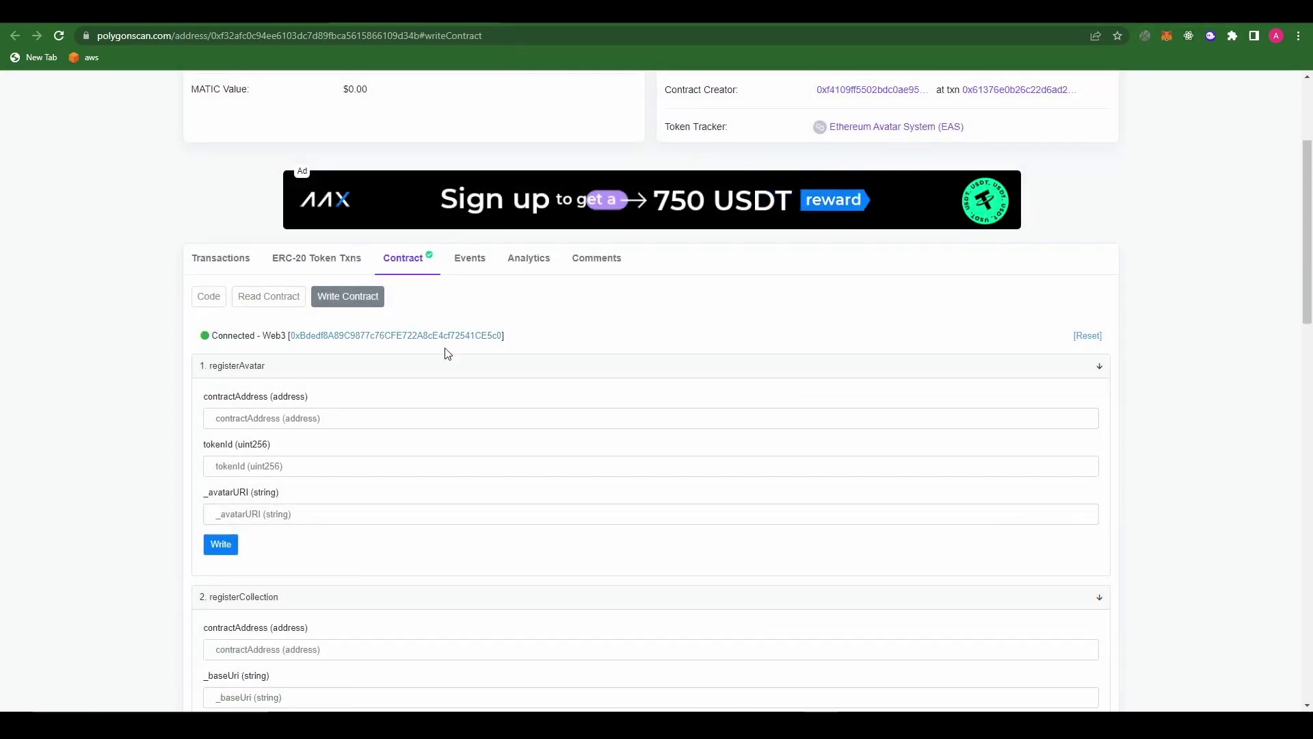
left_click_drag(290, 336, 514, 340)
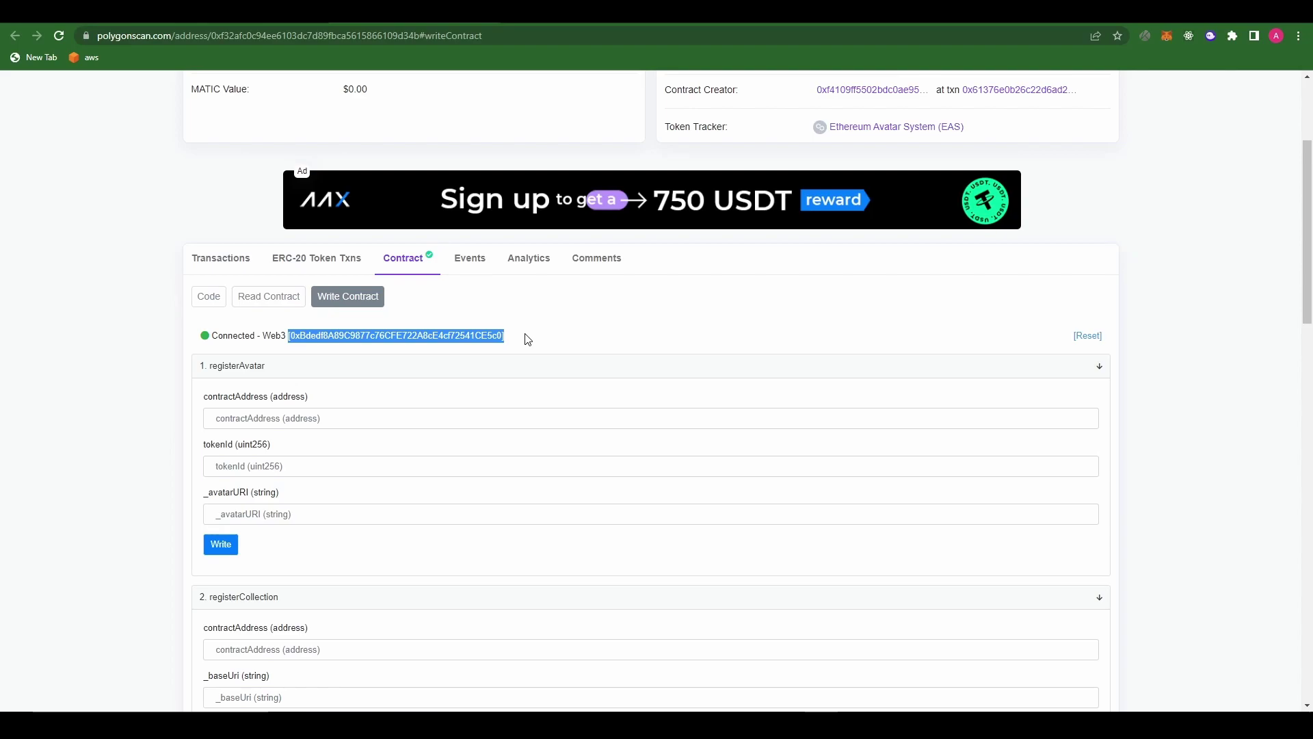
scroll(91, 381, "down", 1)
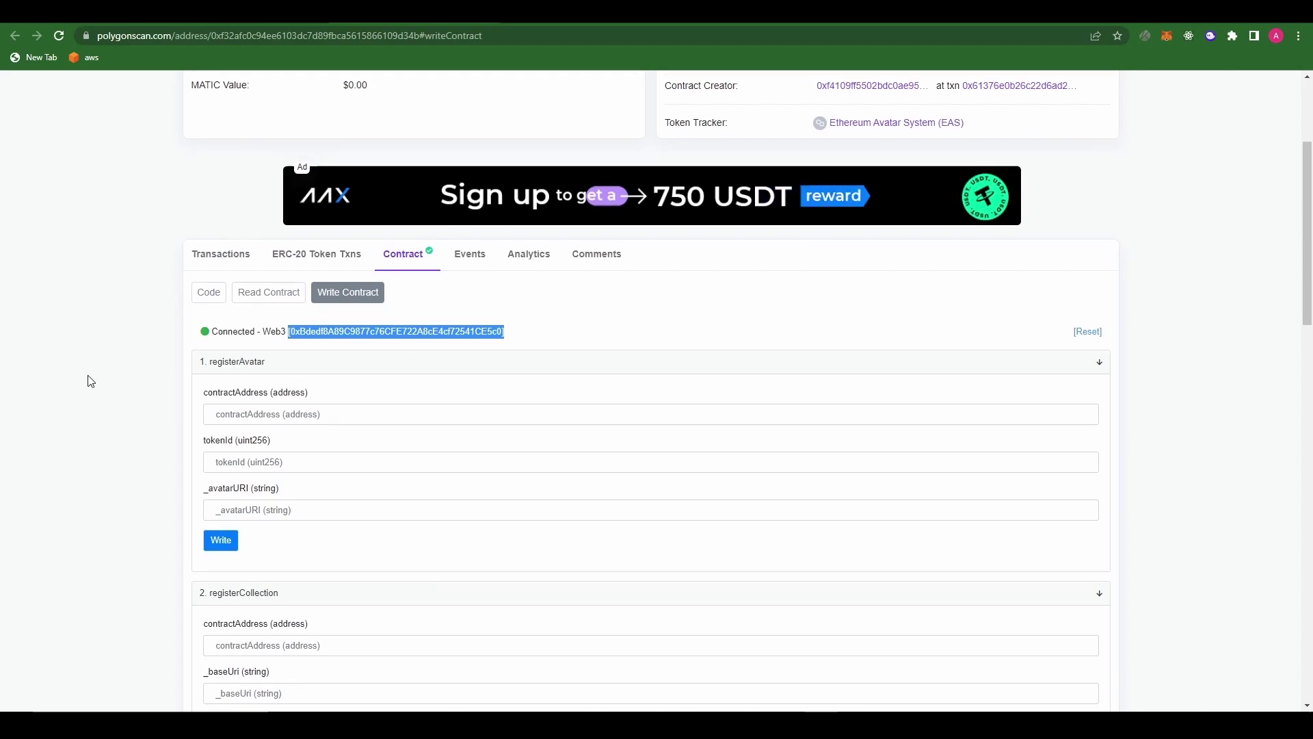
scroll(91, 381, "down", 2)
right_click(269, 283)
Step: Paste the NFT contract address into contractAddress and set tokenId to 0
left_click(301, 311)
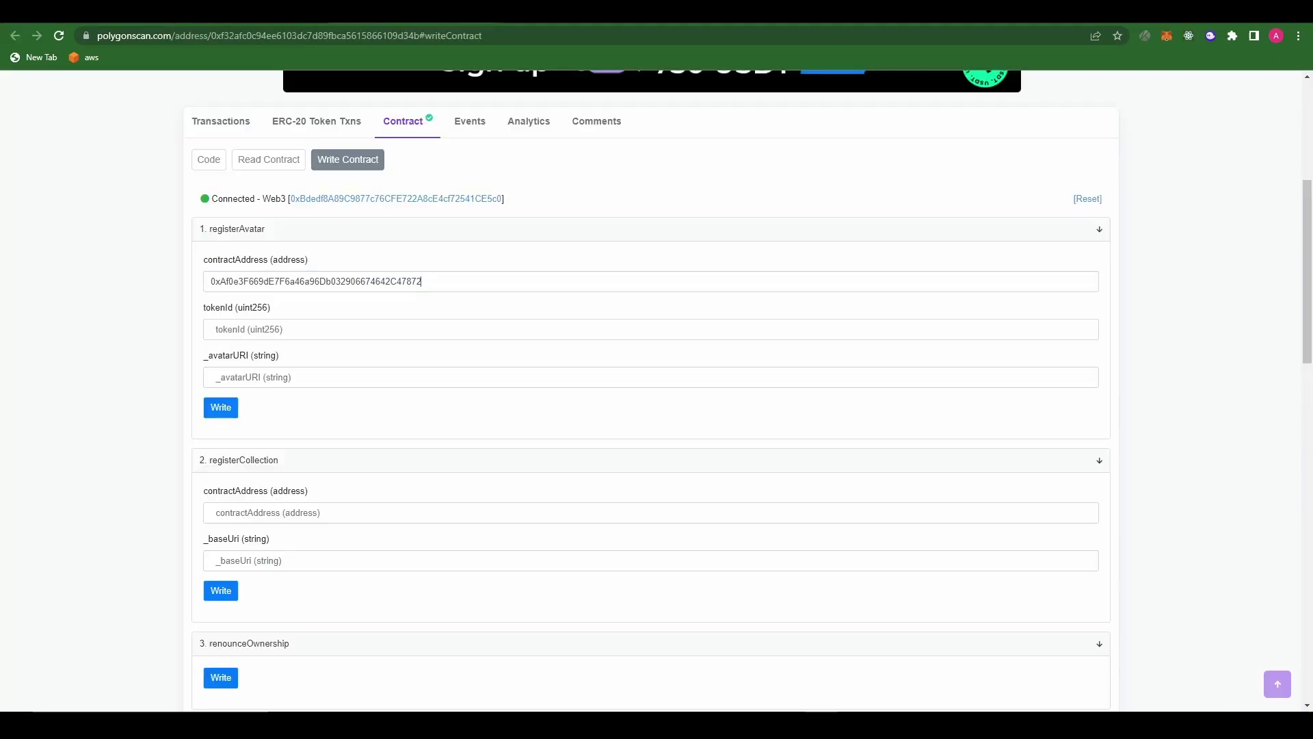
left_click(295, 331)
type("0")
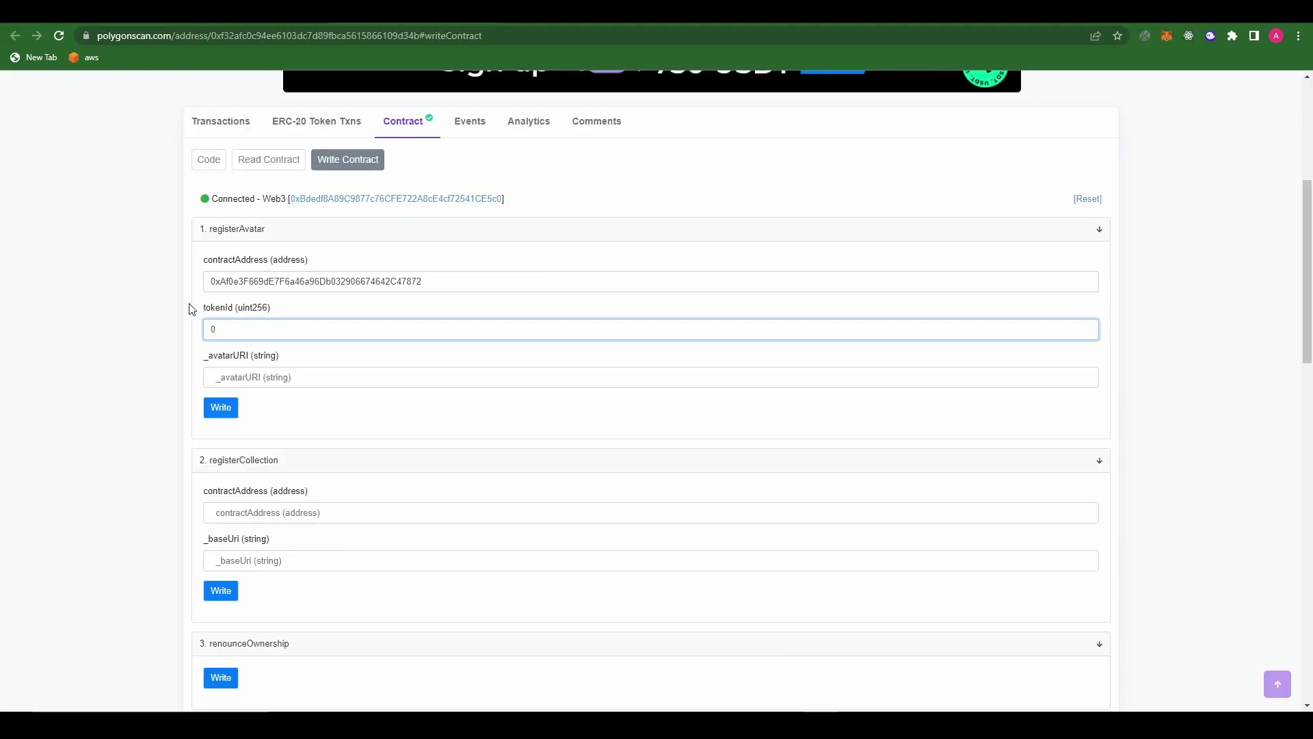
left_click(261, 375)
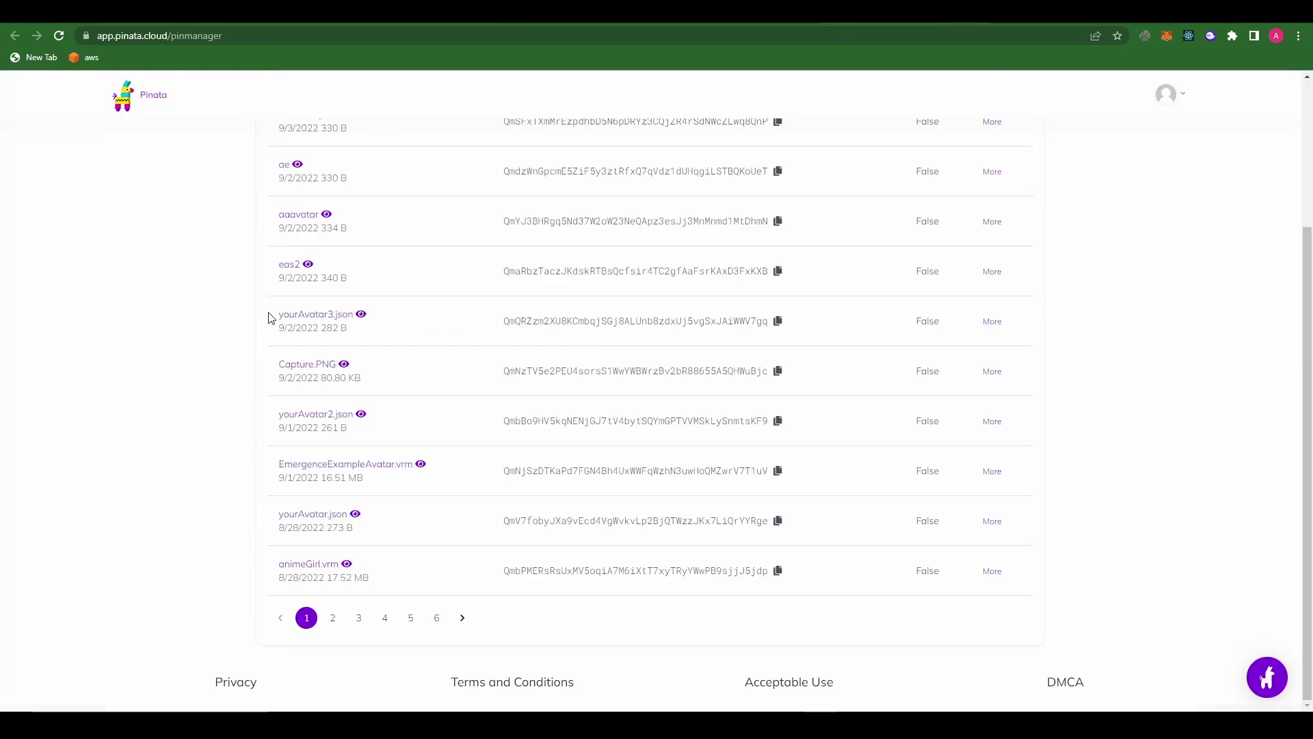
Step: Copy the yourAvatar3.json hash and enter it as _avatarURI prefixed with ipfs://
left_click_drag(269, 317, 800, 326)
left_click(802, 333)
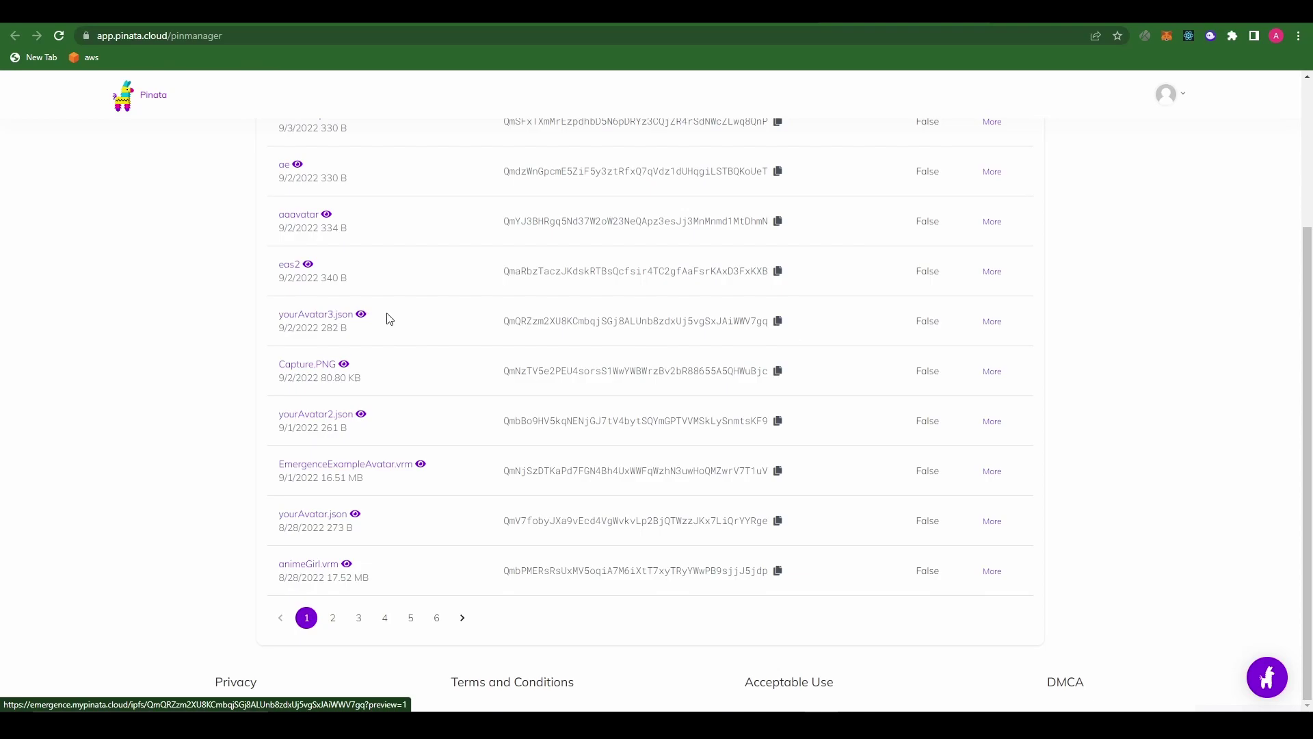
left_click(778, 321)
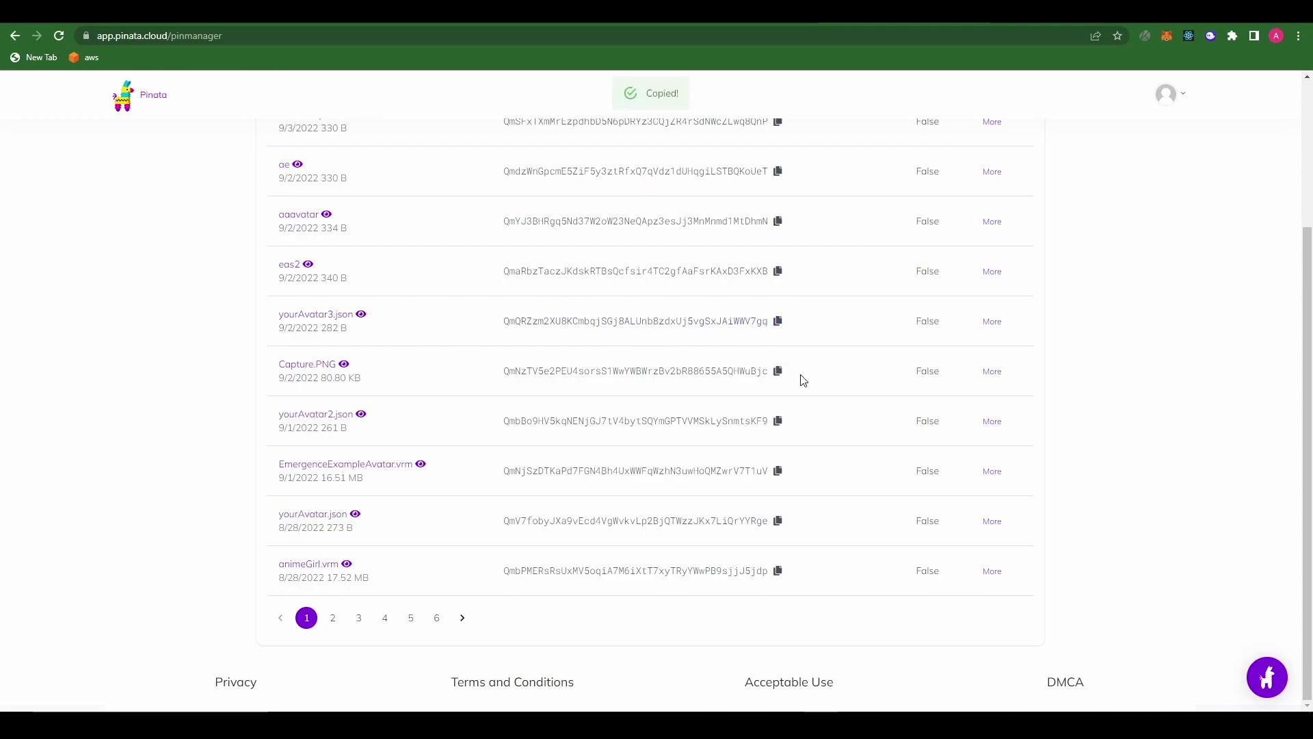
key("alt+Tab")
key("ctrl+v")
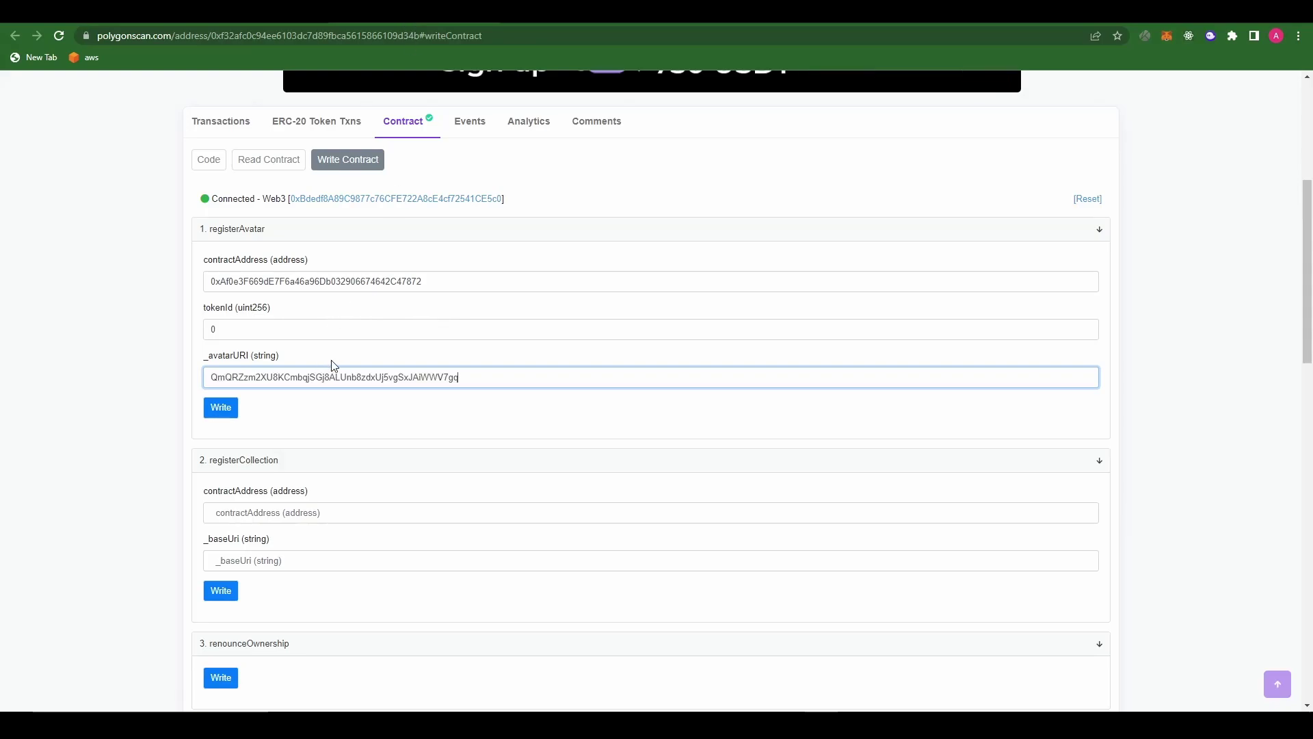
key("Home")
type("ipfs")
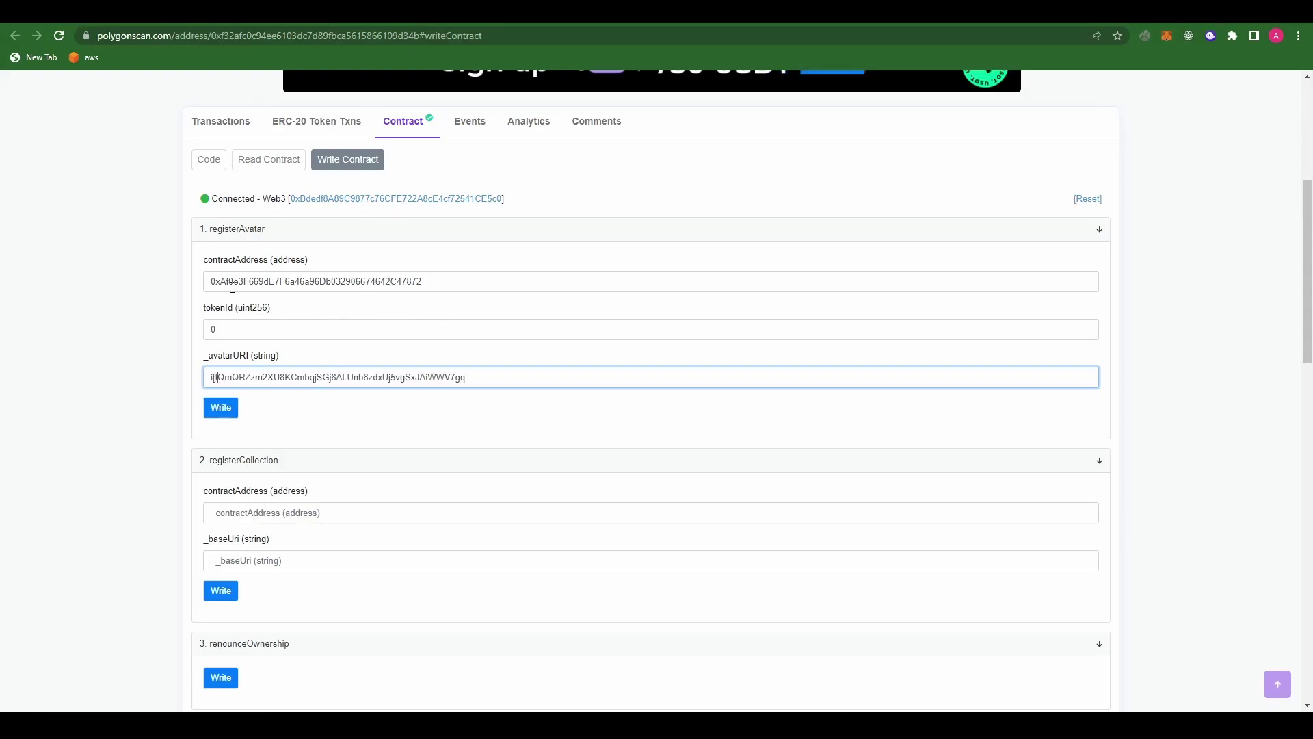
type("://")
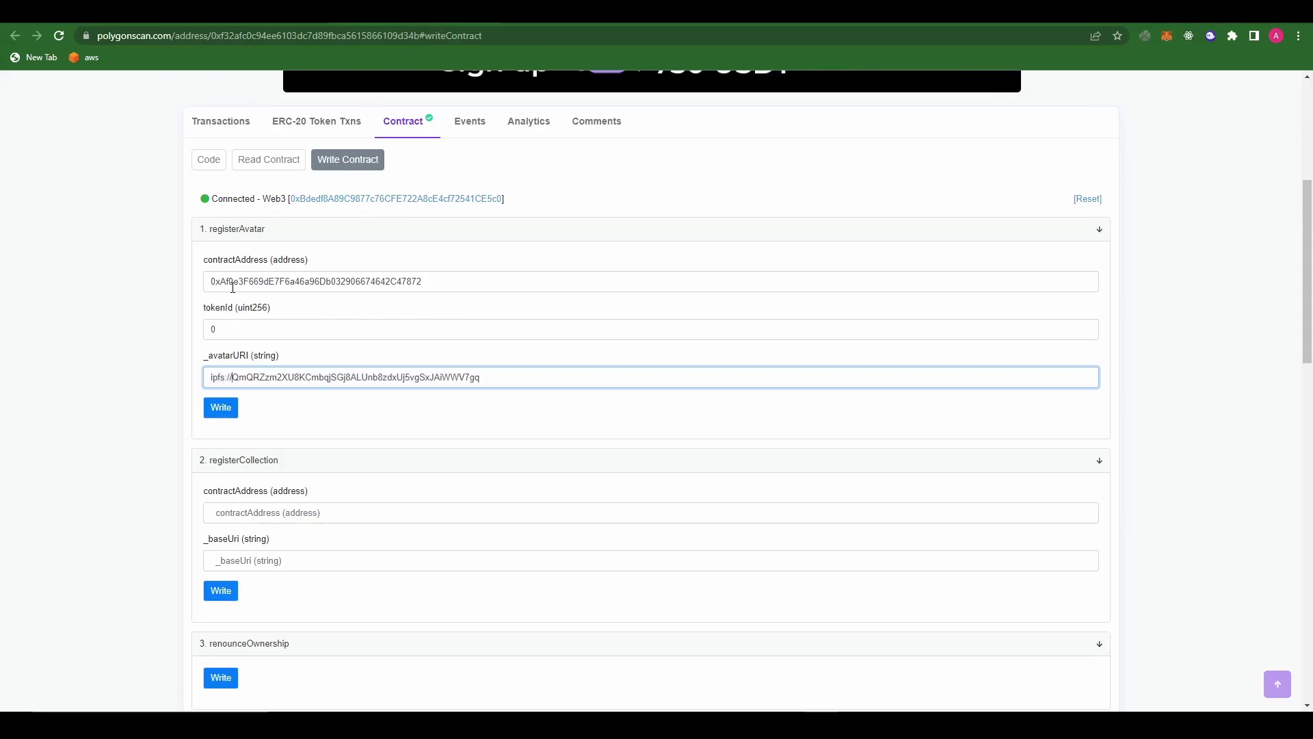
left_click(221, 407)
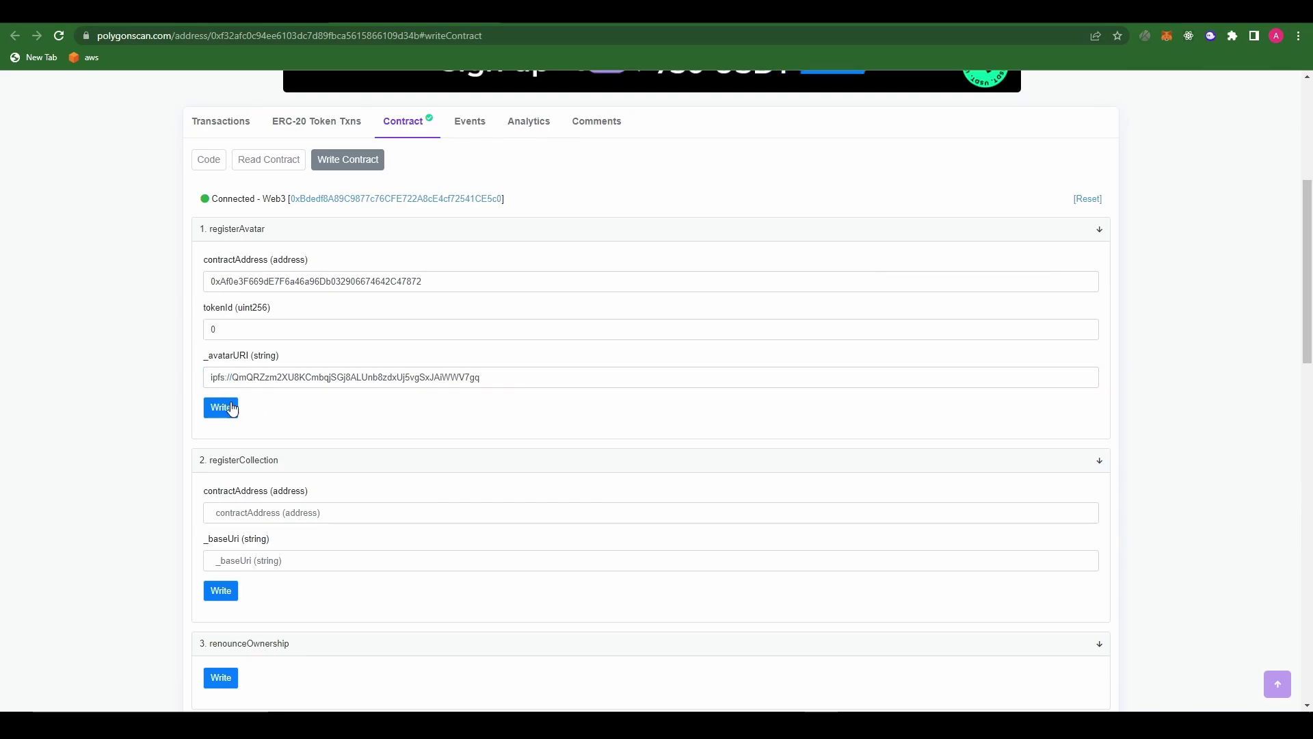
Step: Write the registerAvatar call and confirm the transaction in MetaMask
left_click(220, 407)
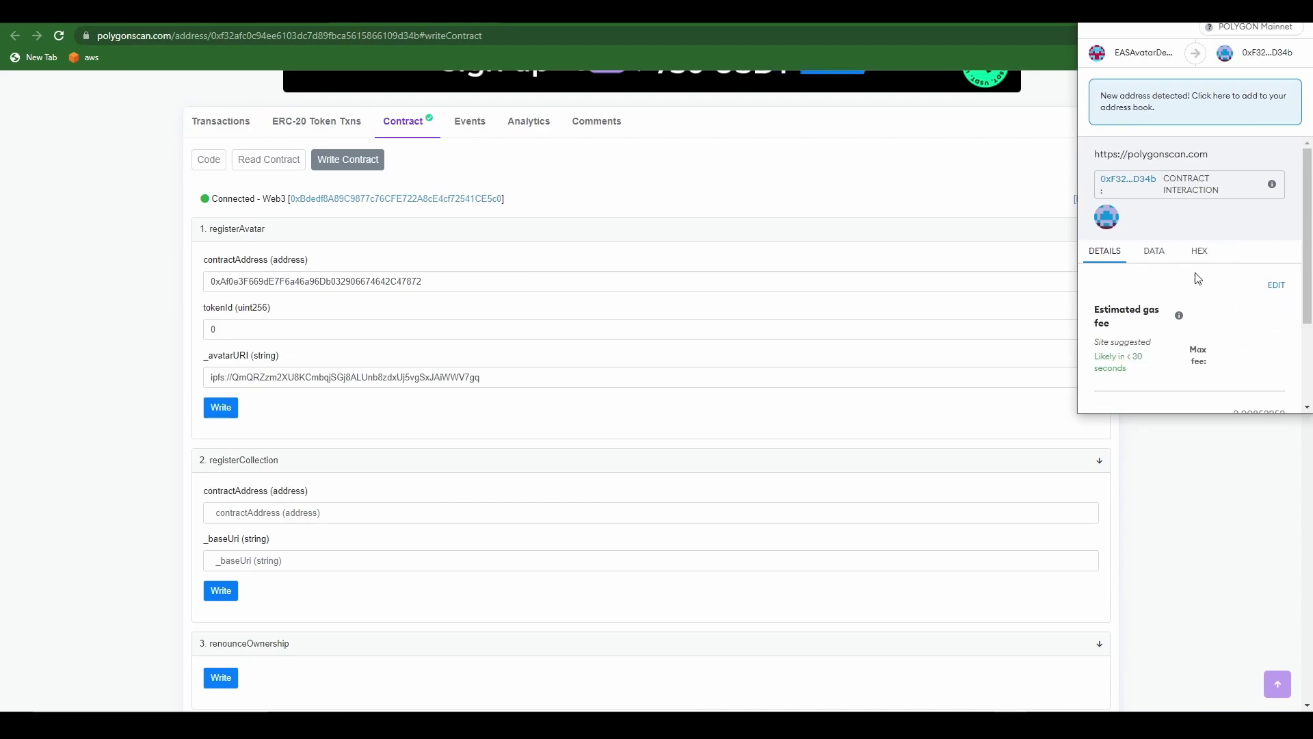
scroll(1187, 283, "down", 3)
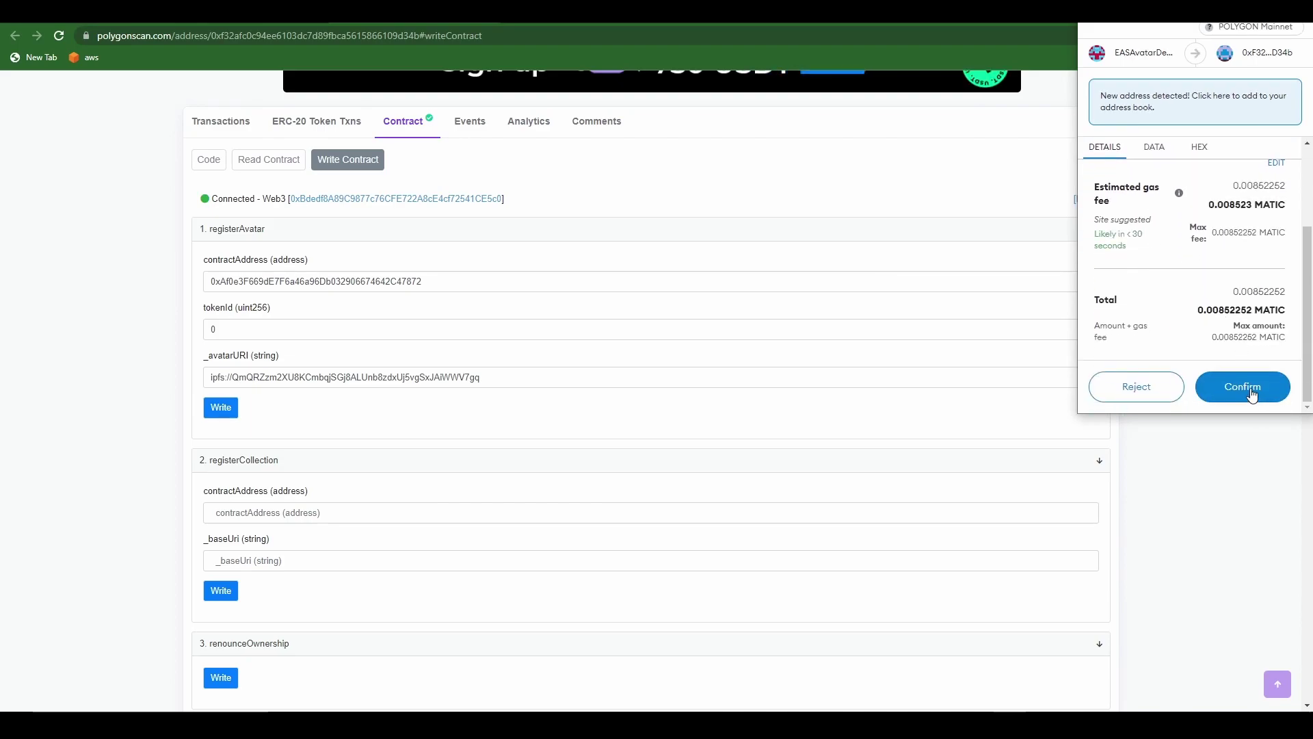
left_click(1247, 388)
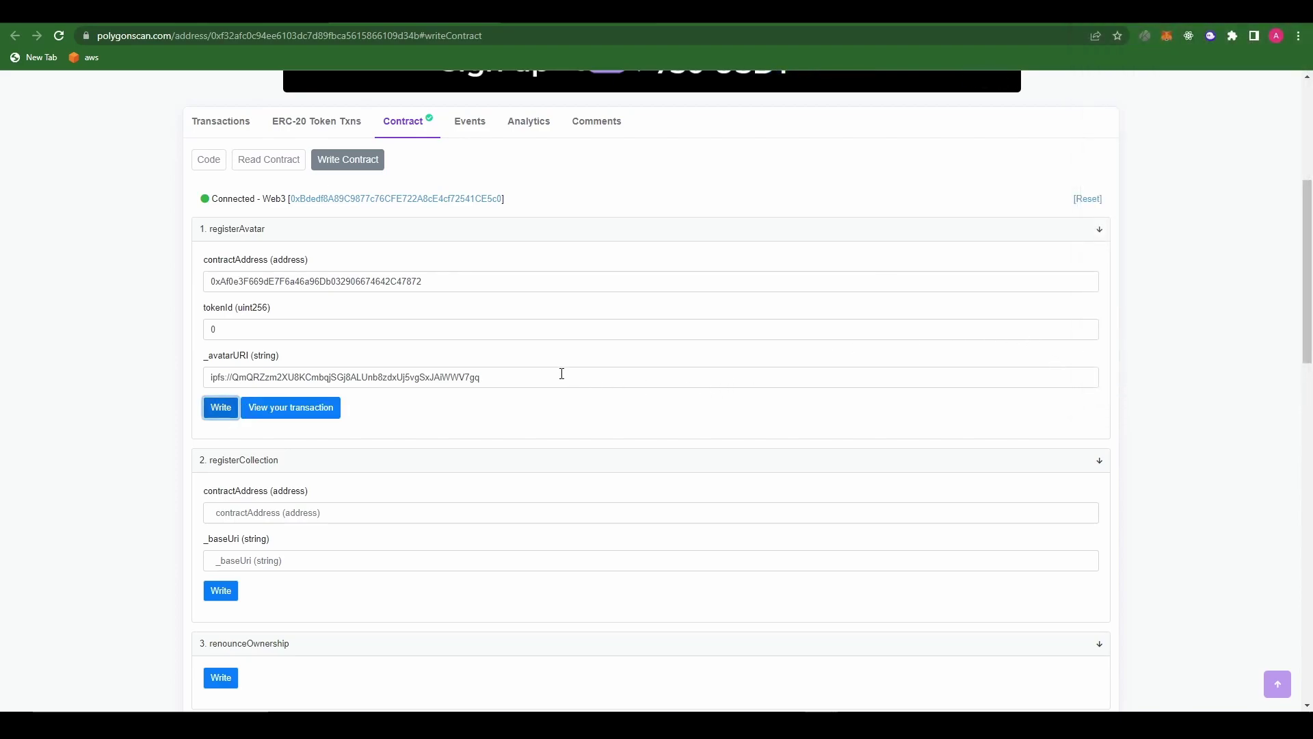
left_click(1199, 461)
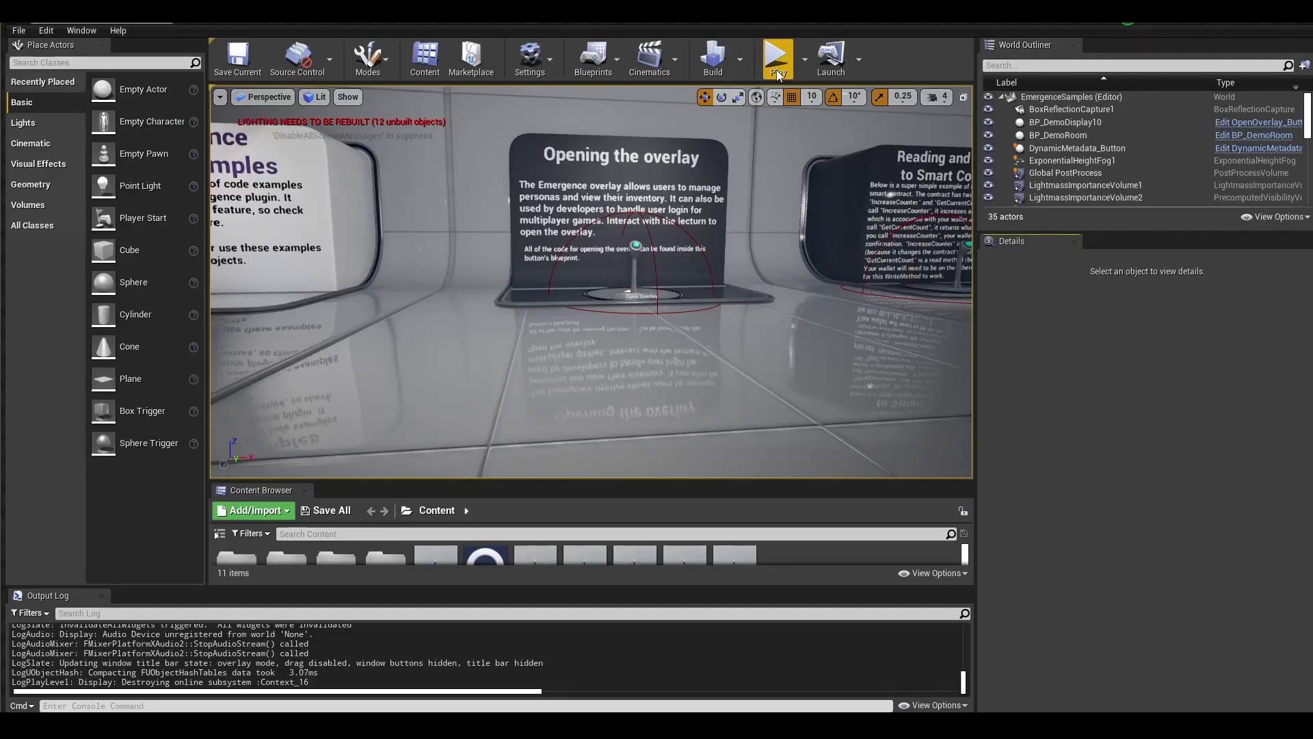
Step: Play the sample level and open the Emergence overlay at the lectern
left_click(778, 76)
key("w")
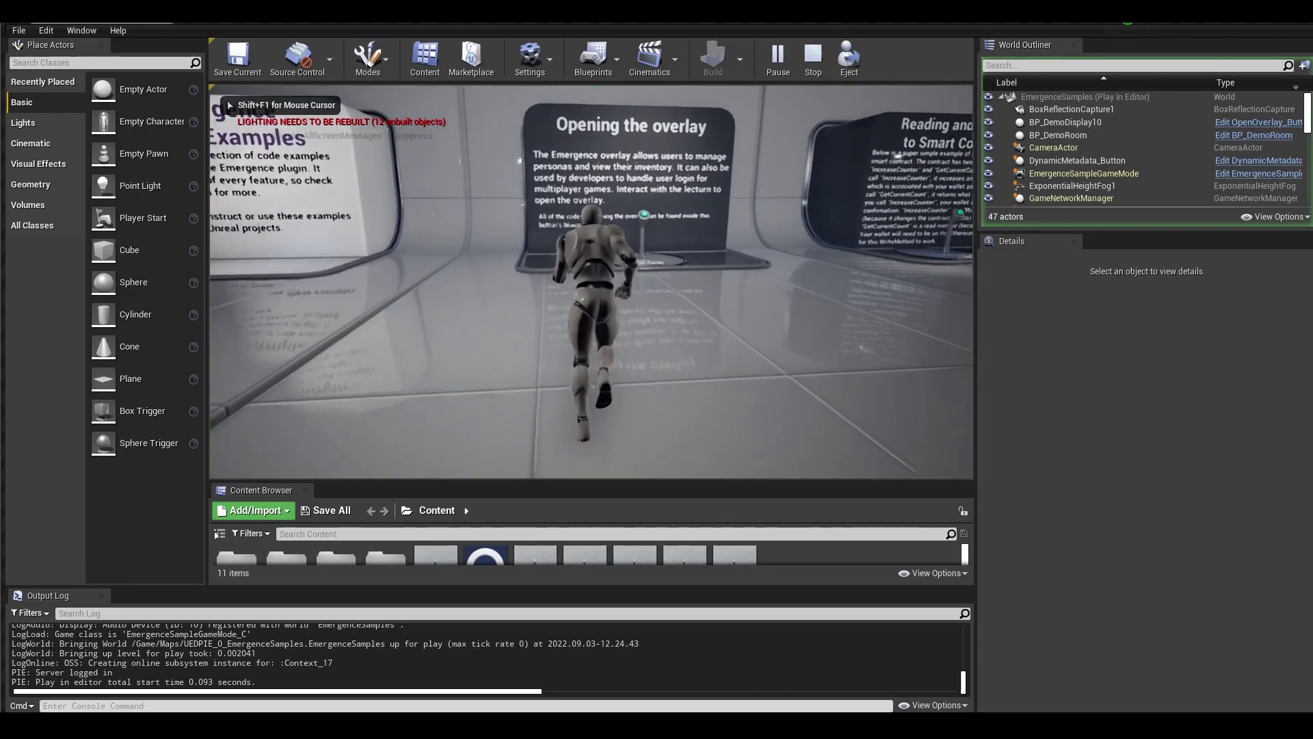
key("e")
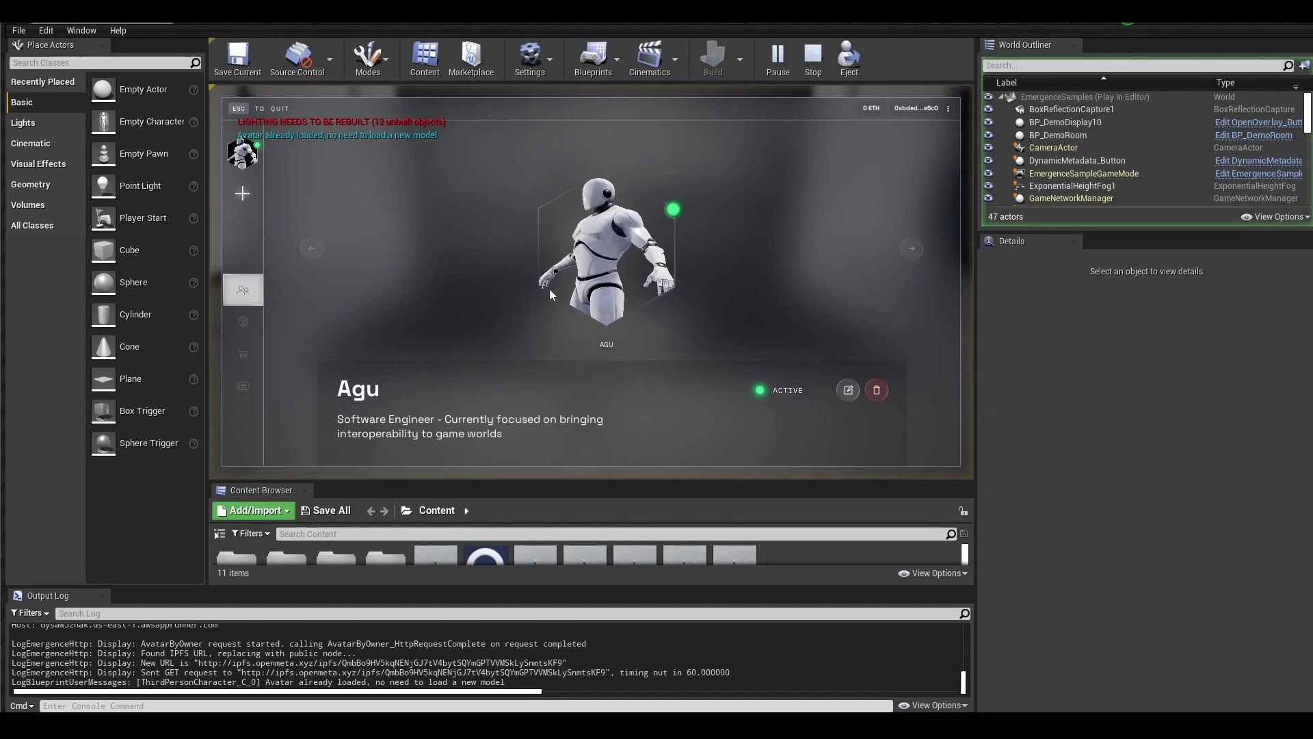
Step: Replace the active persona's avatar with Lady Tsu and save the persona
left_click(848, 391)
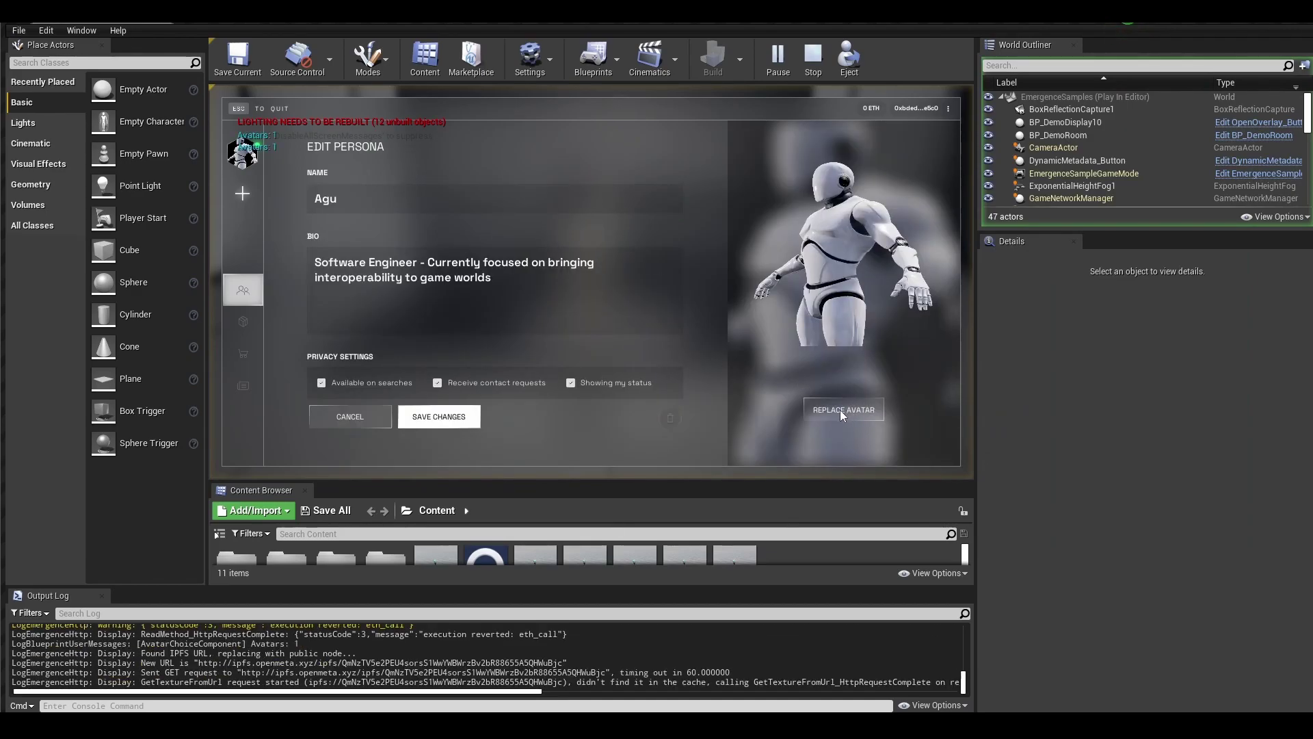
left_click(840, 413)
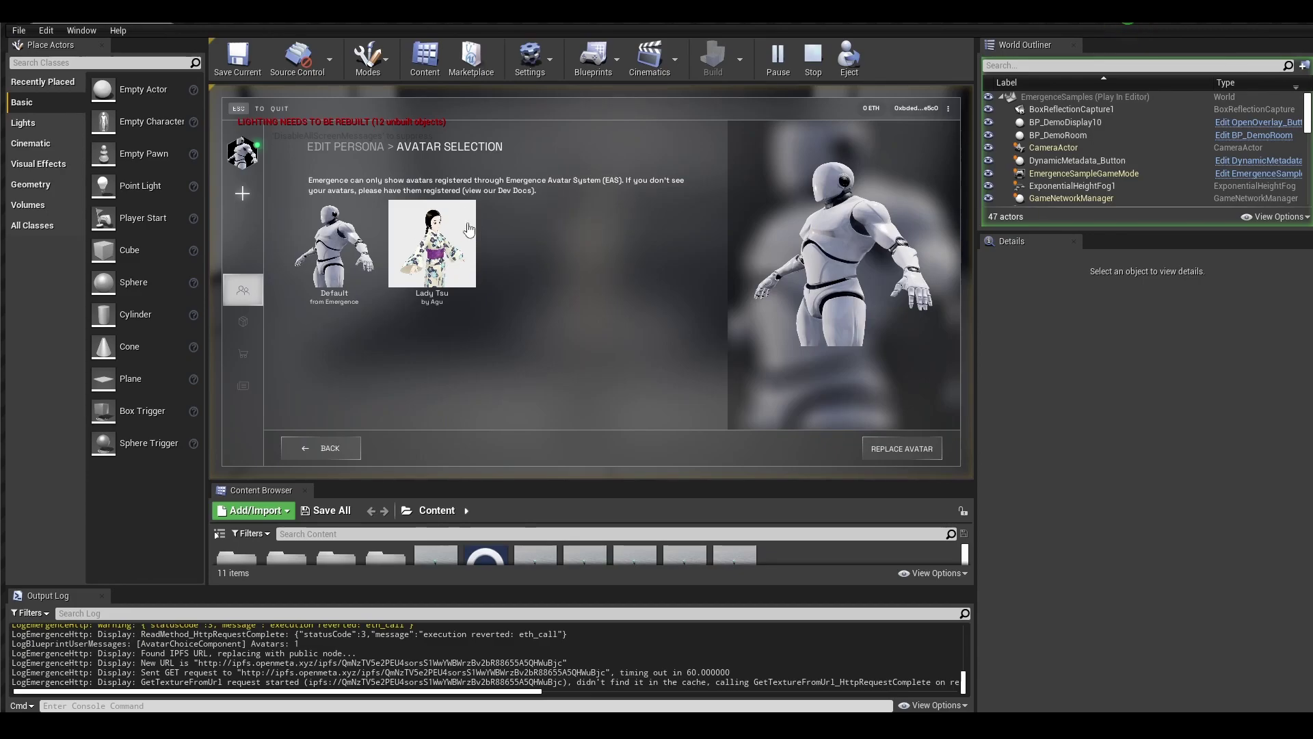
left_click(443, 245)
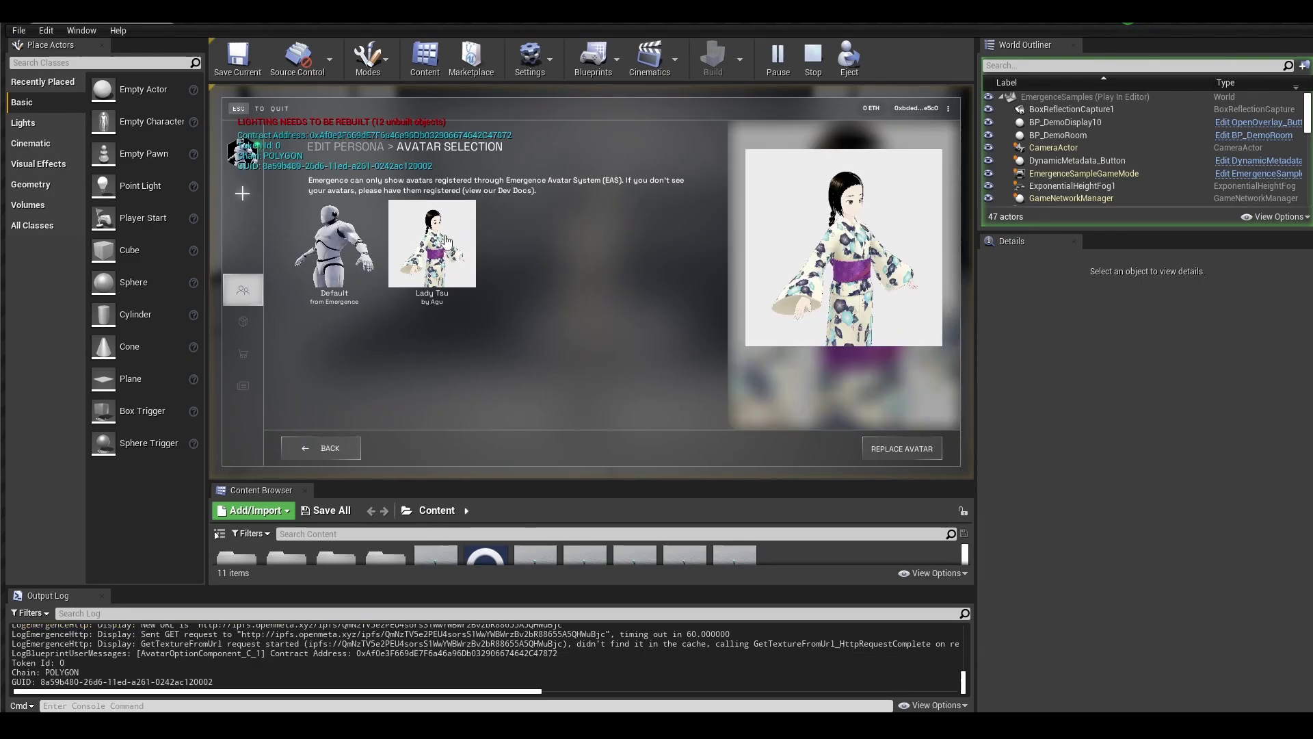
left_click(896, 448)
left_click(439, 418)
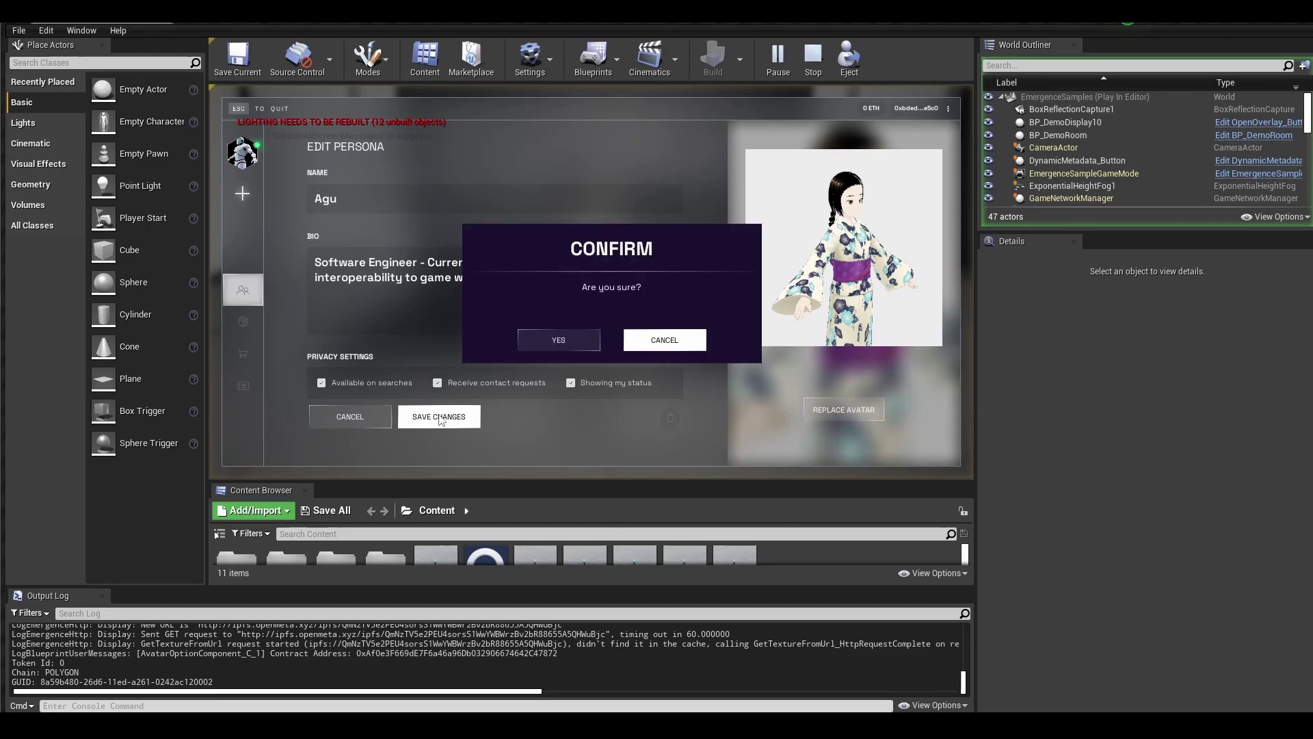
left_click(548, 339)
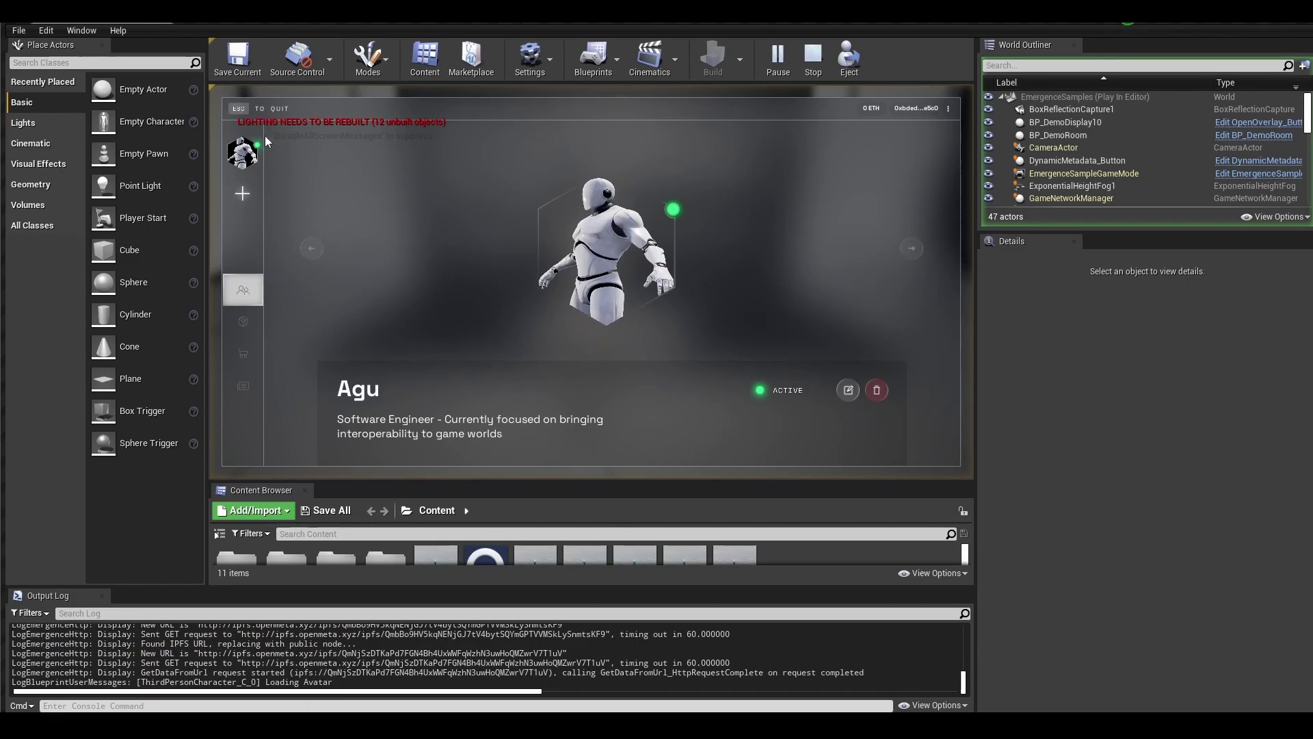
Step: Toggle the in-game console off again and close the overlay to resume play
key("grave")
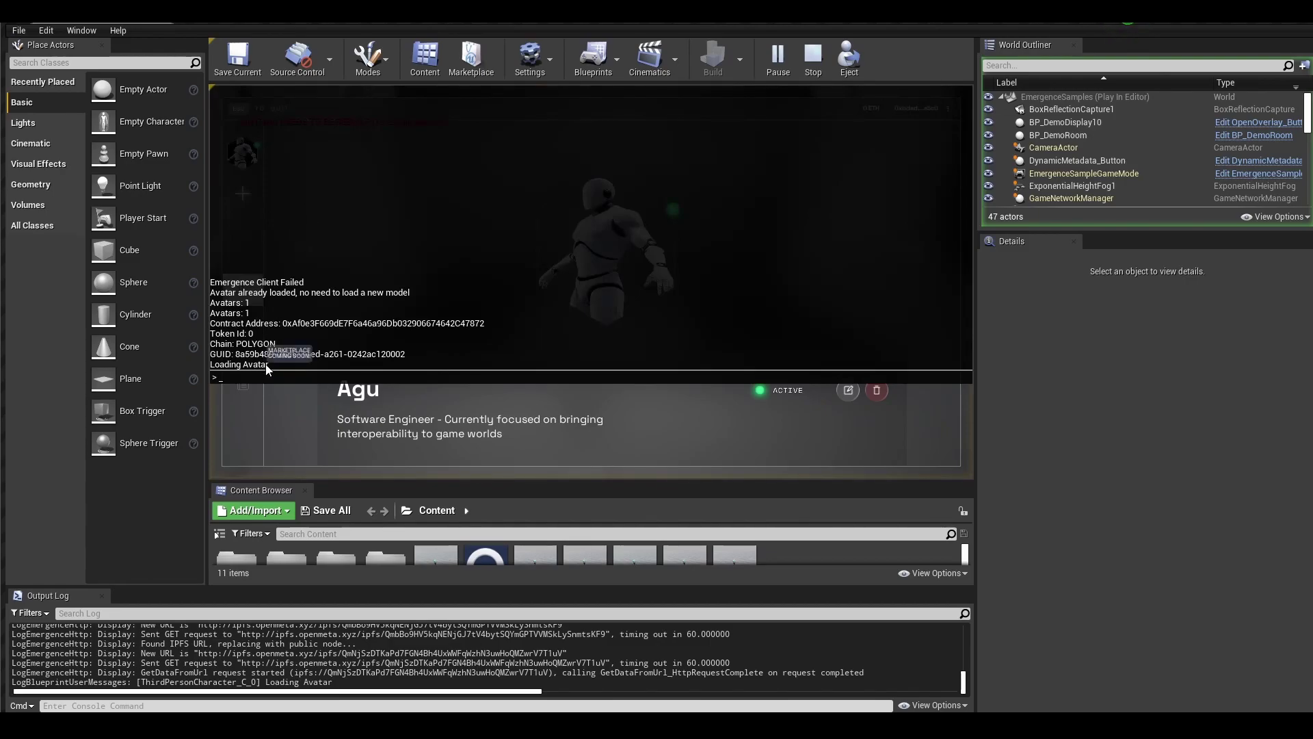
key("grave")
left_click(241, 113)
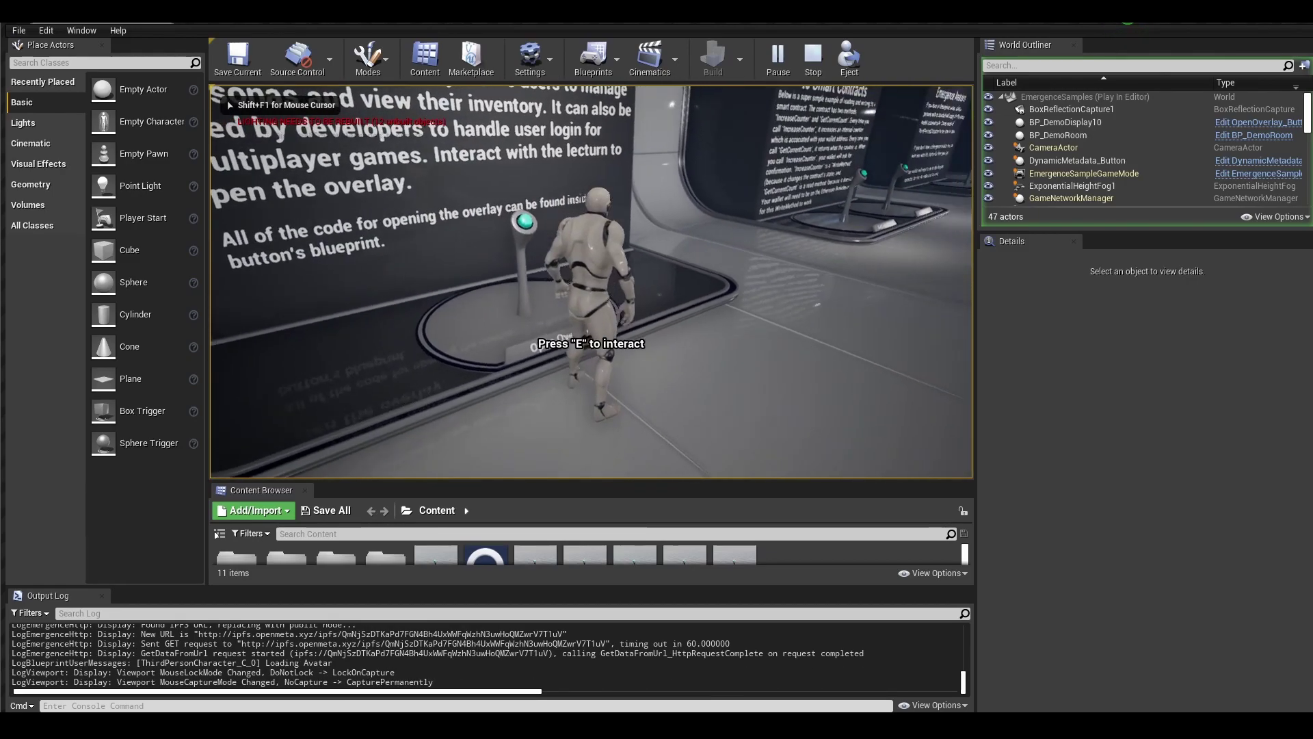
key("w")
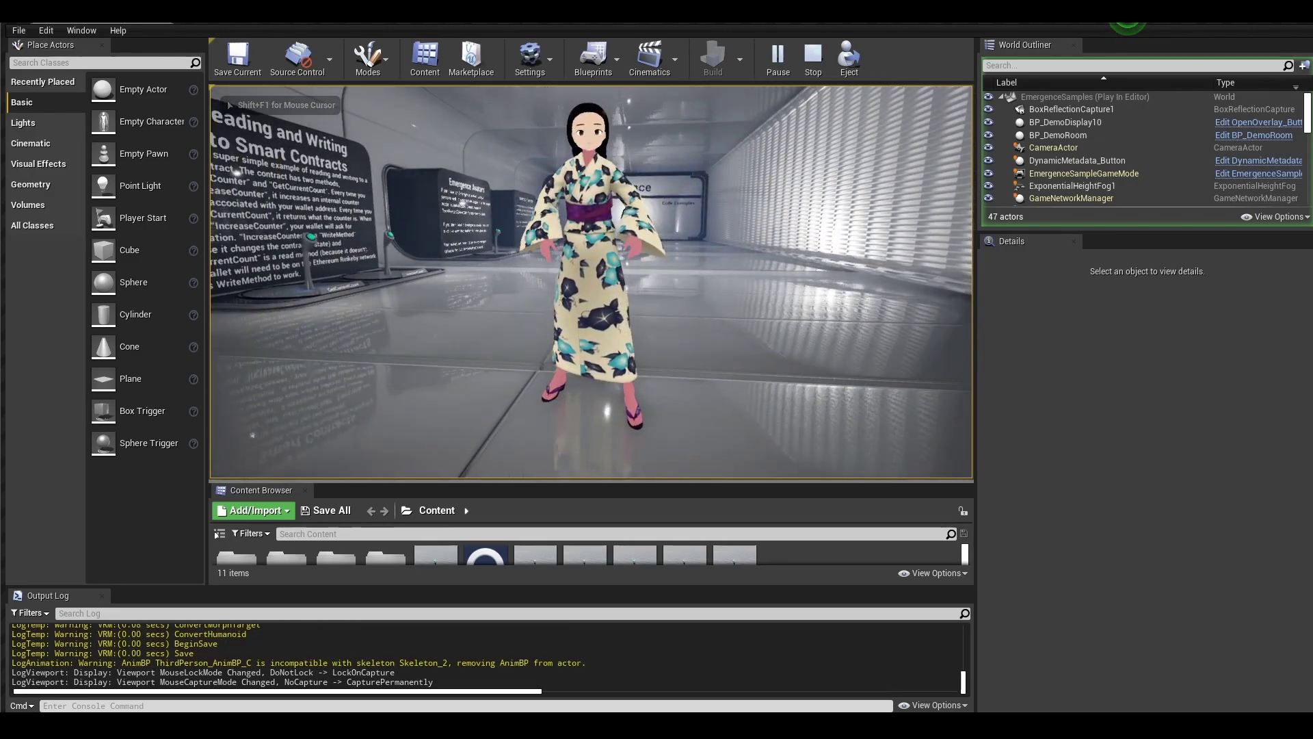
Step: Run the character down the corridor toward the Emergence sign, turning to face the camera
key("w")
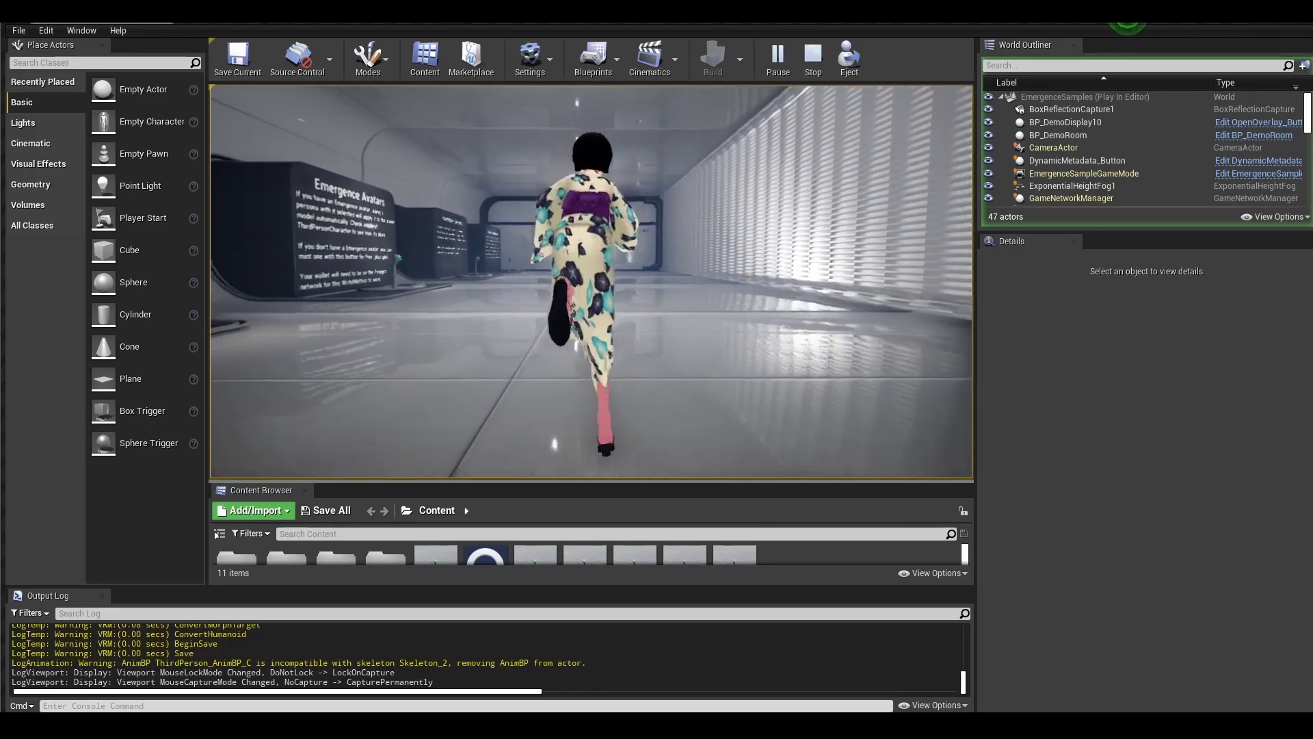
key("w")
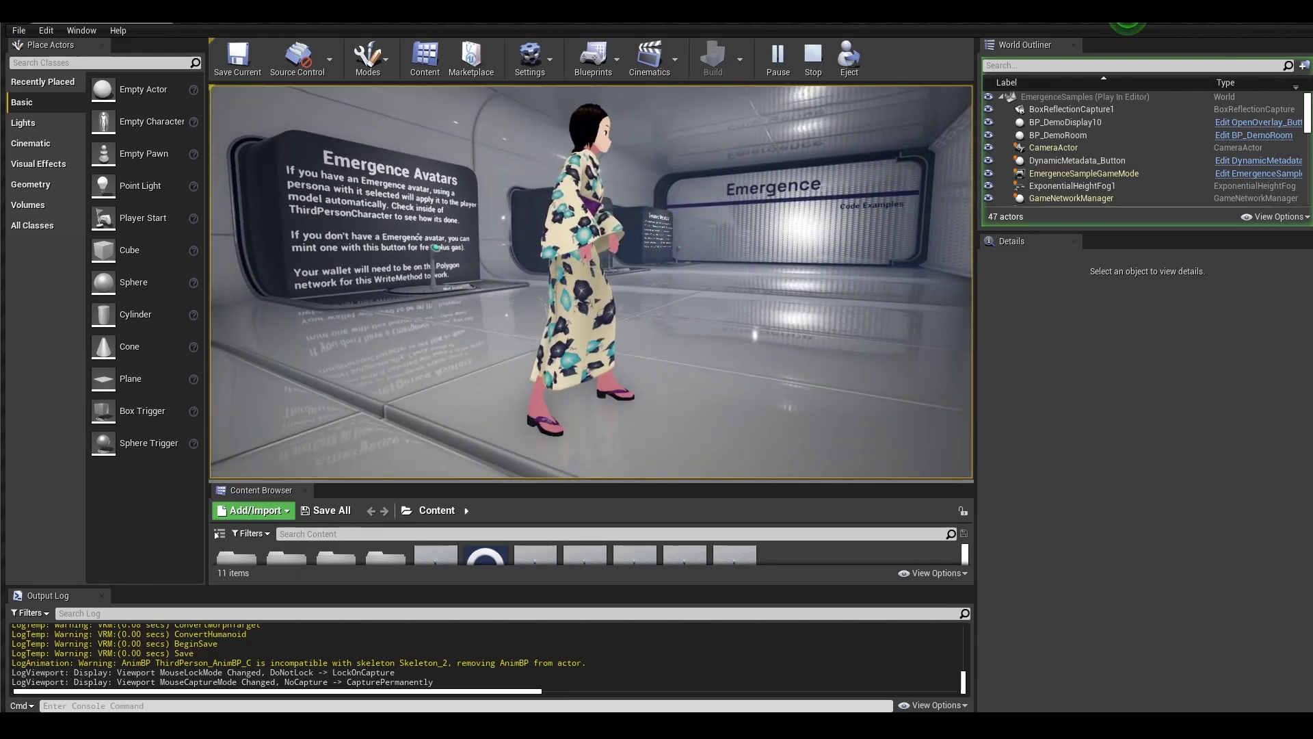
key("w")
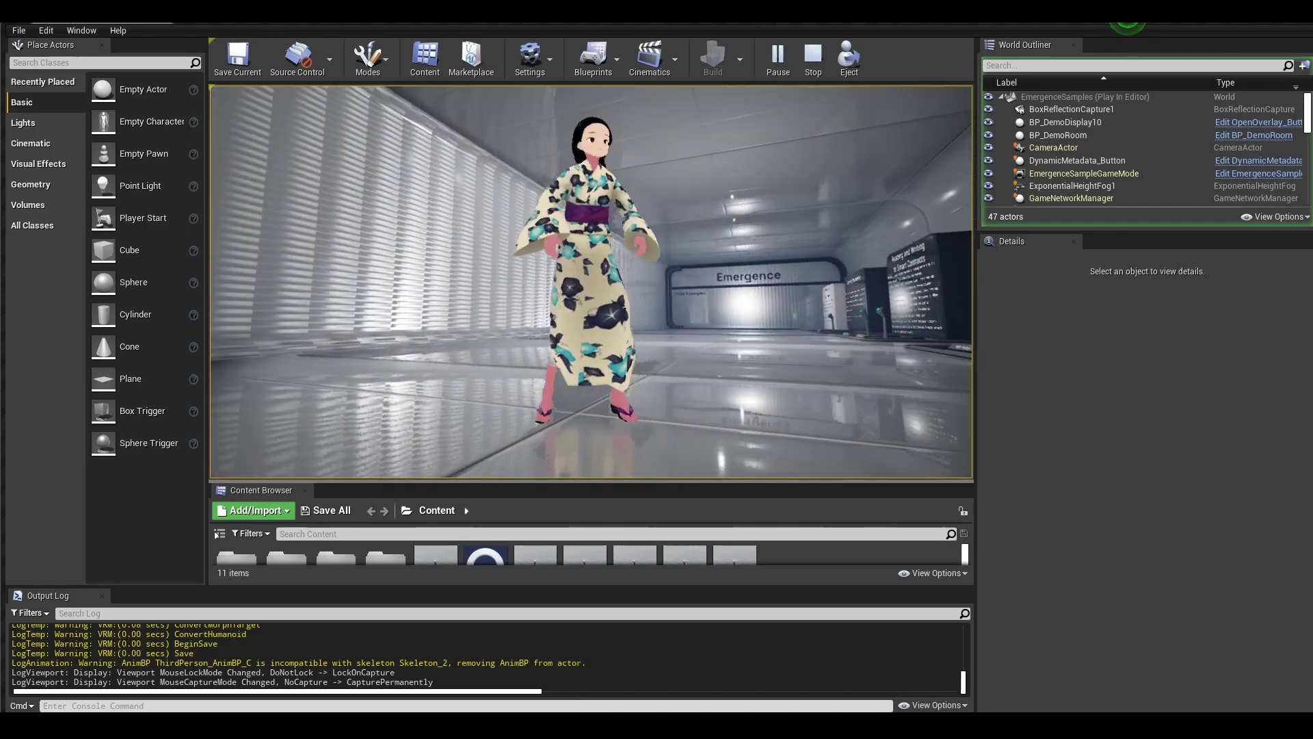
key("w")
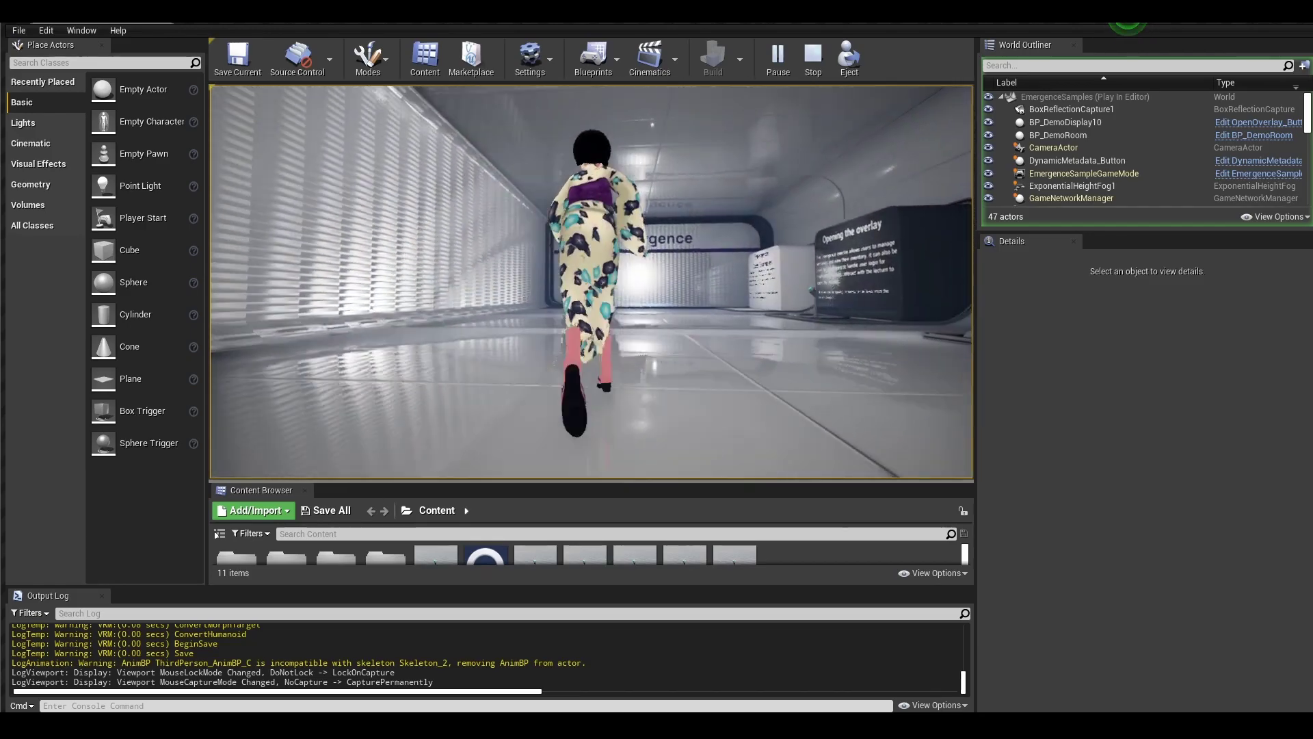
key("s")
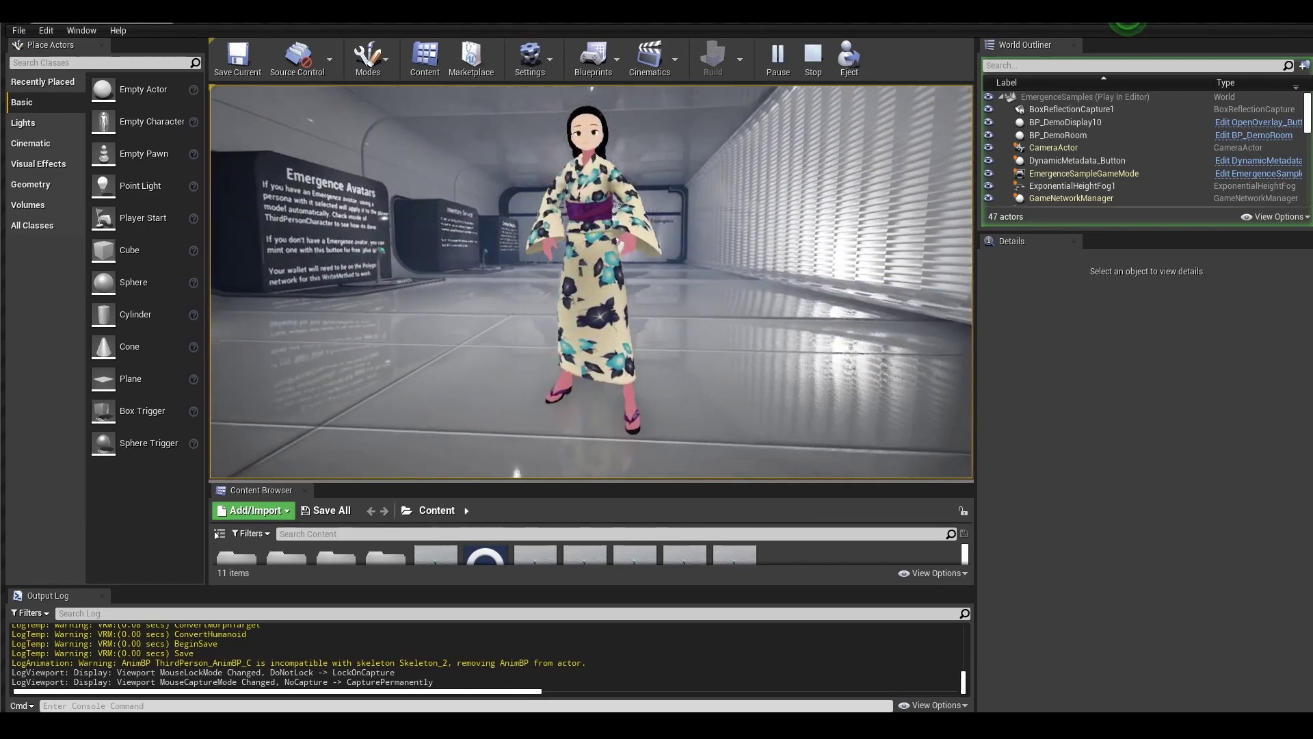
key("w")
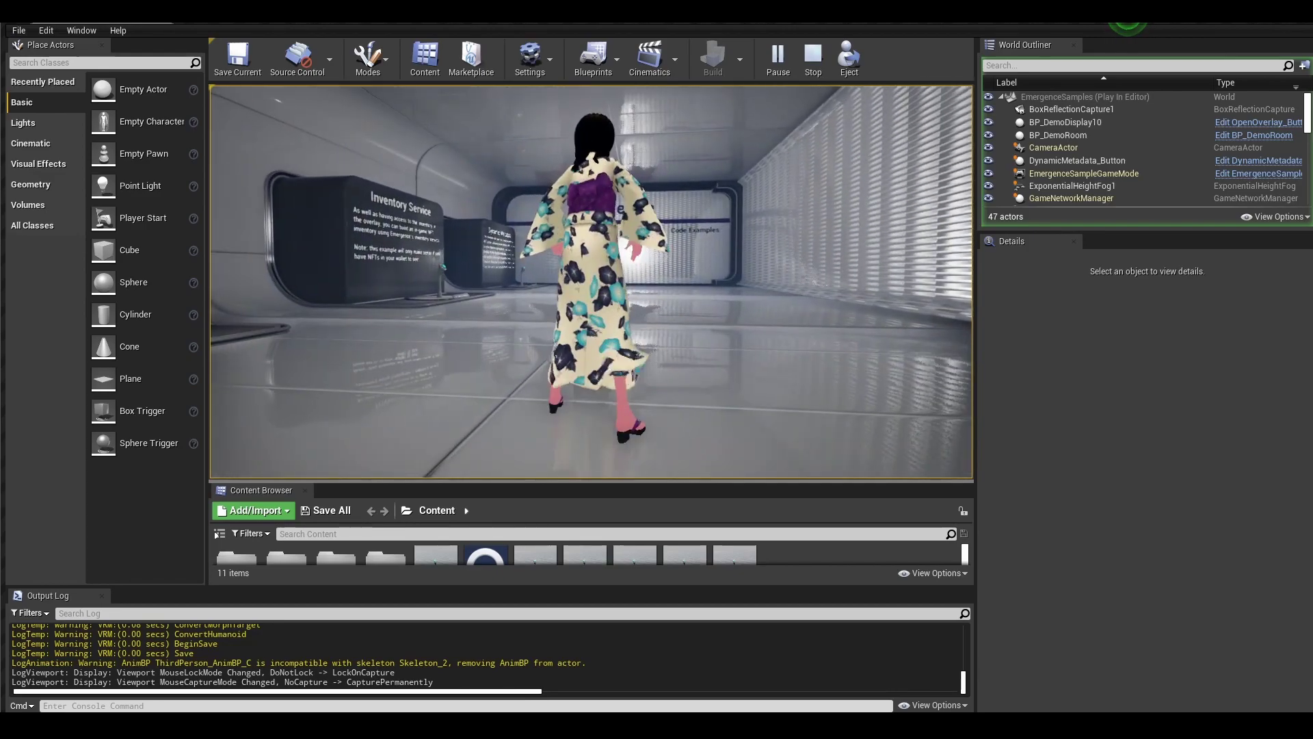
key("s")
key("a")
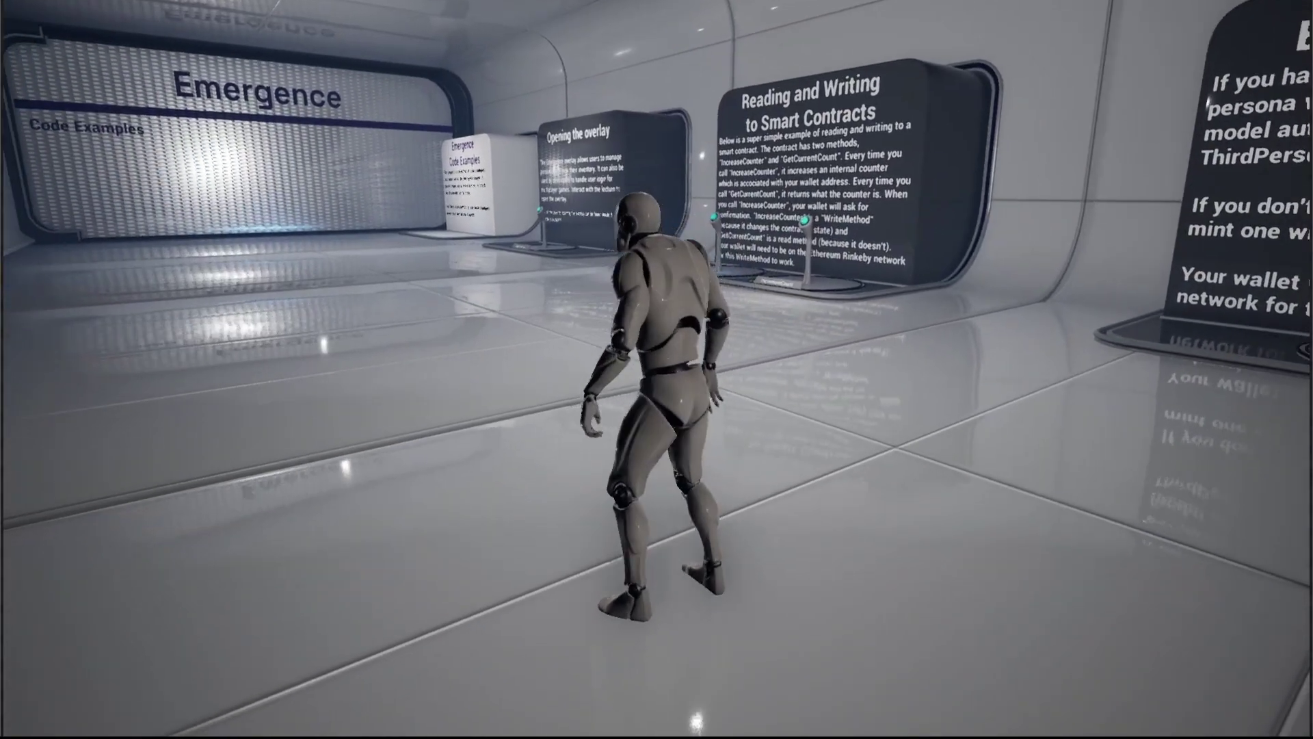
Step: Run the mannequin to the Opening the overlay lectern and open the Emergence overlay
key("a")
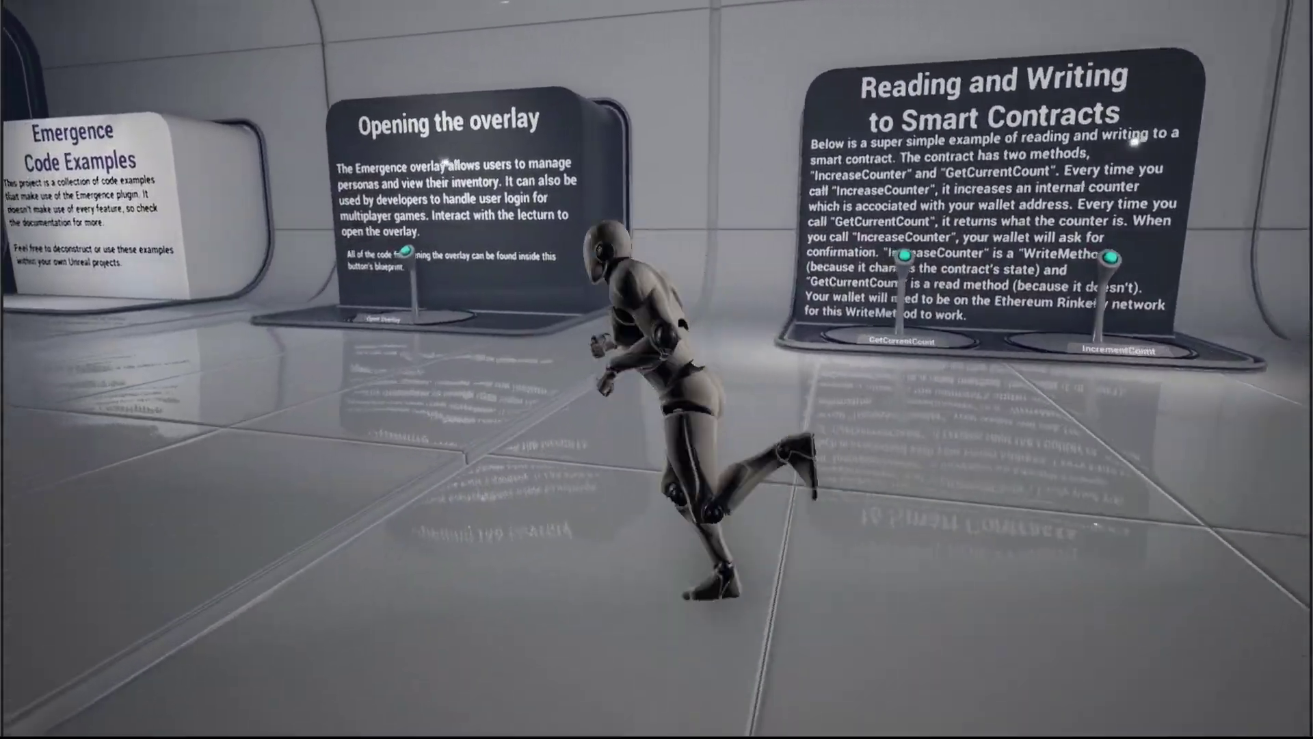
key("w")
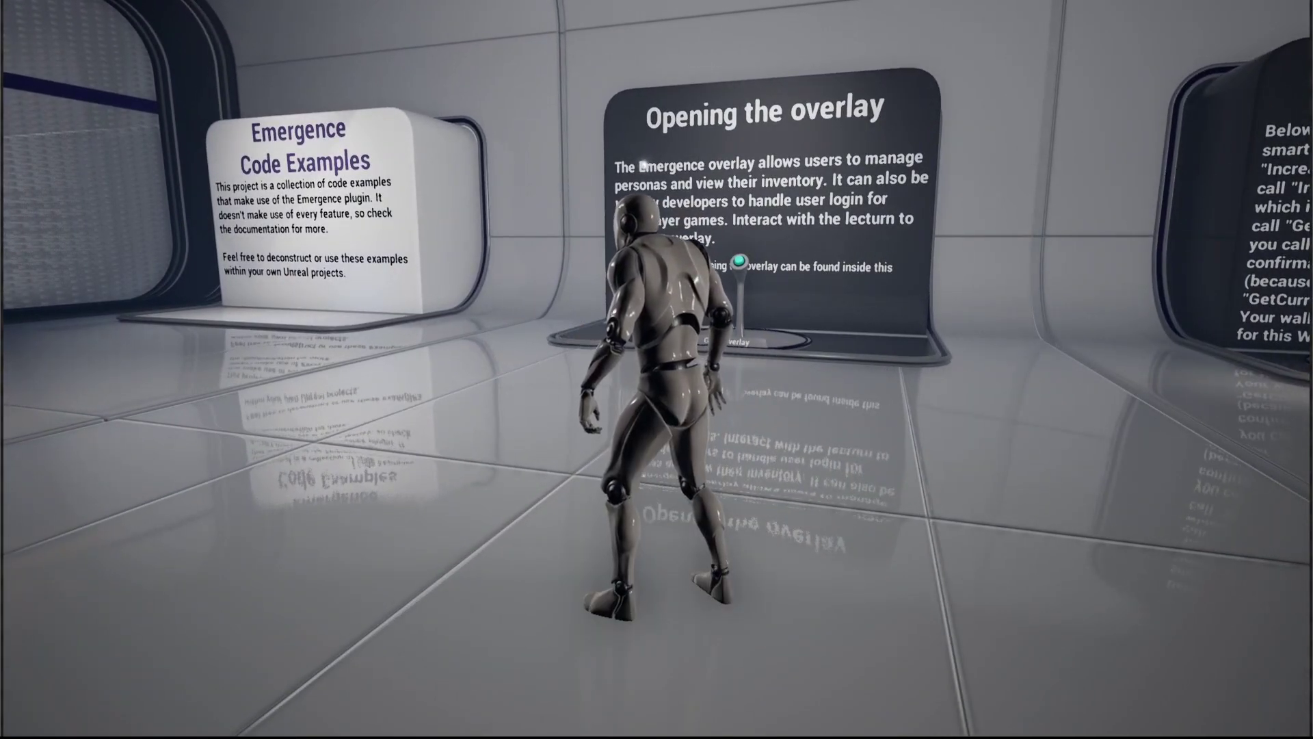
key("d")
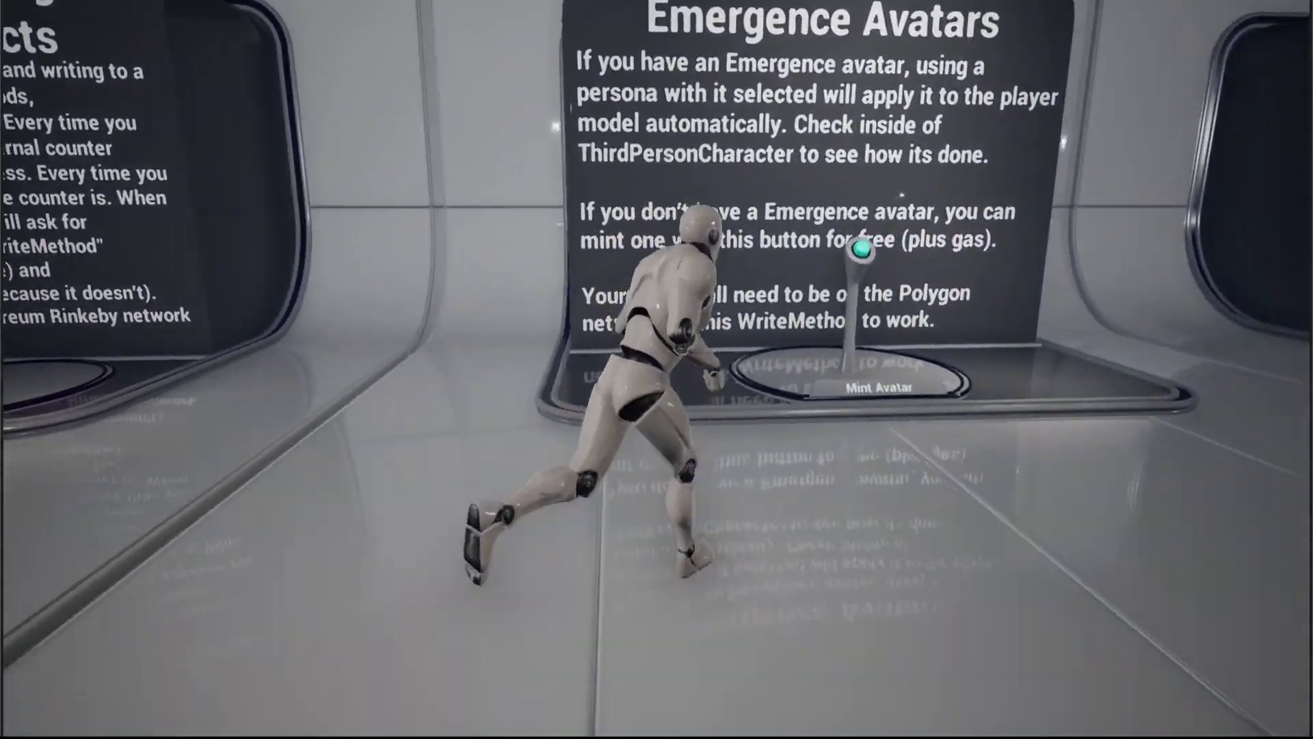
key("a")
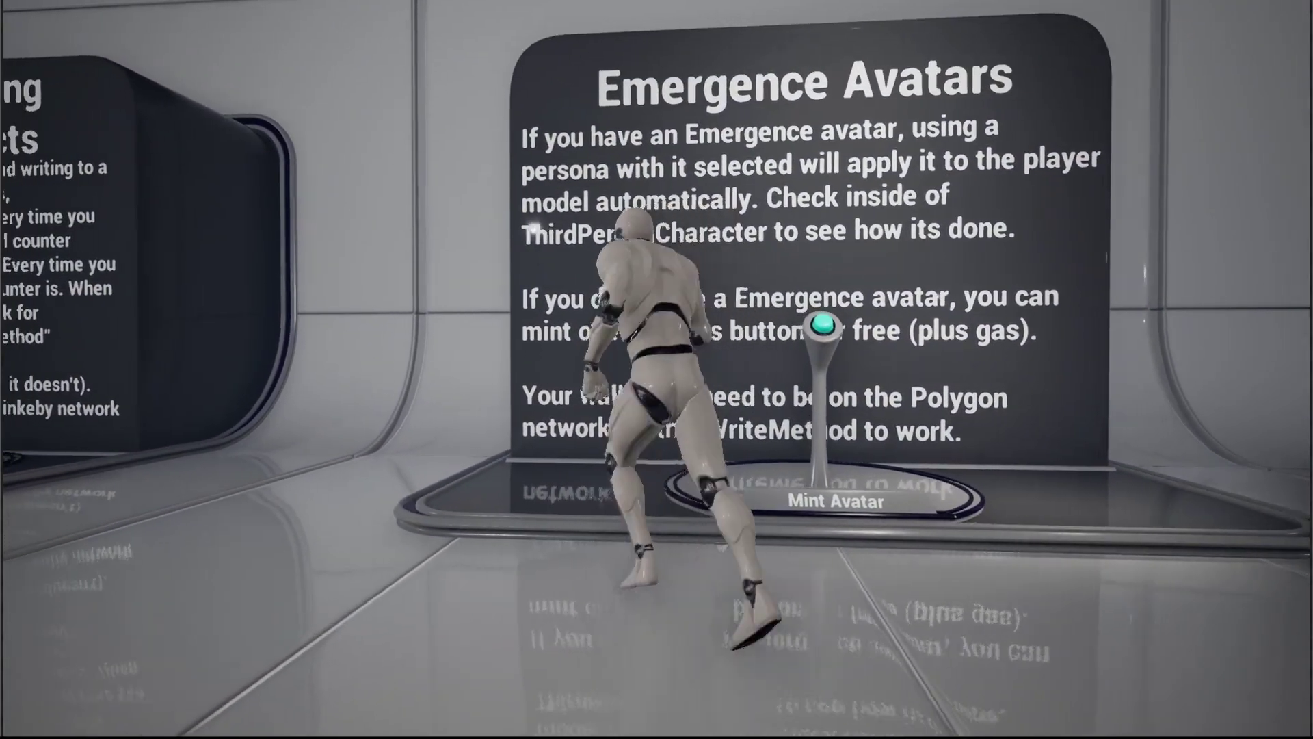
key("a")
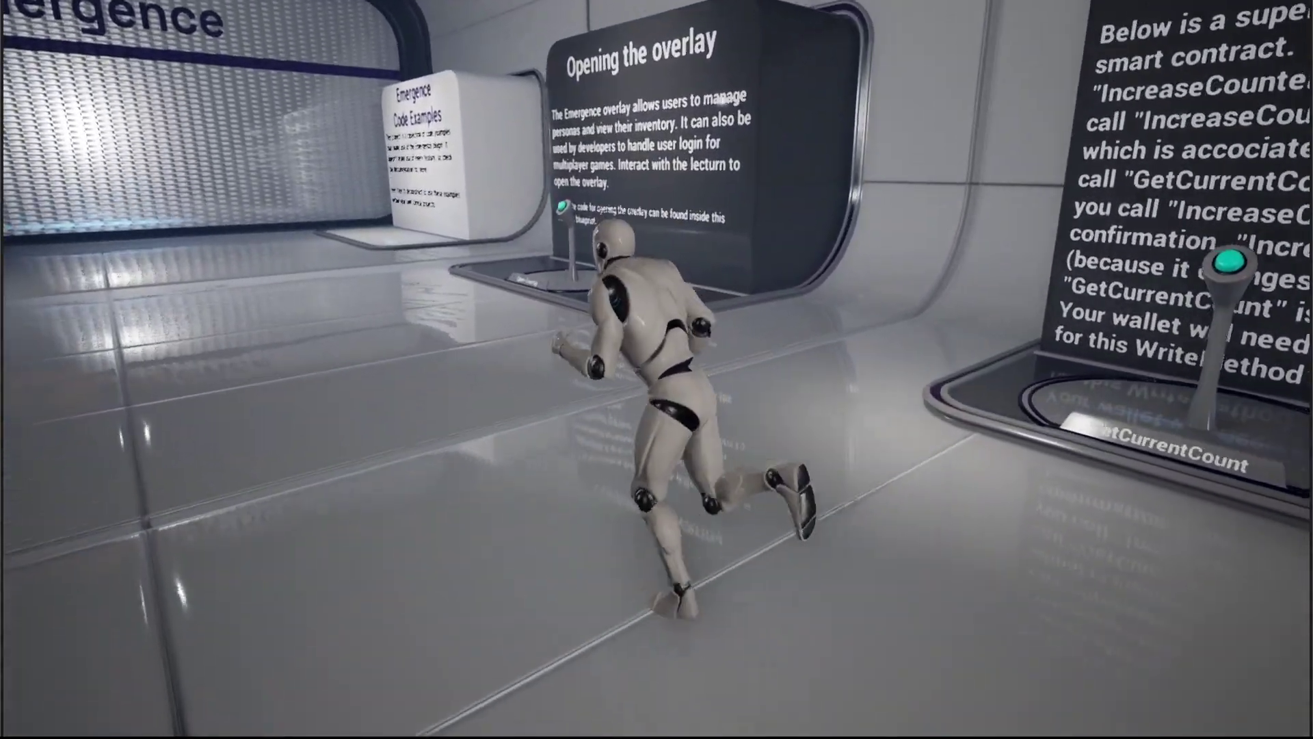
key("w")
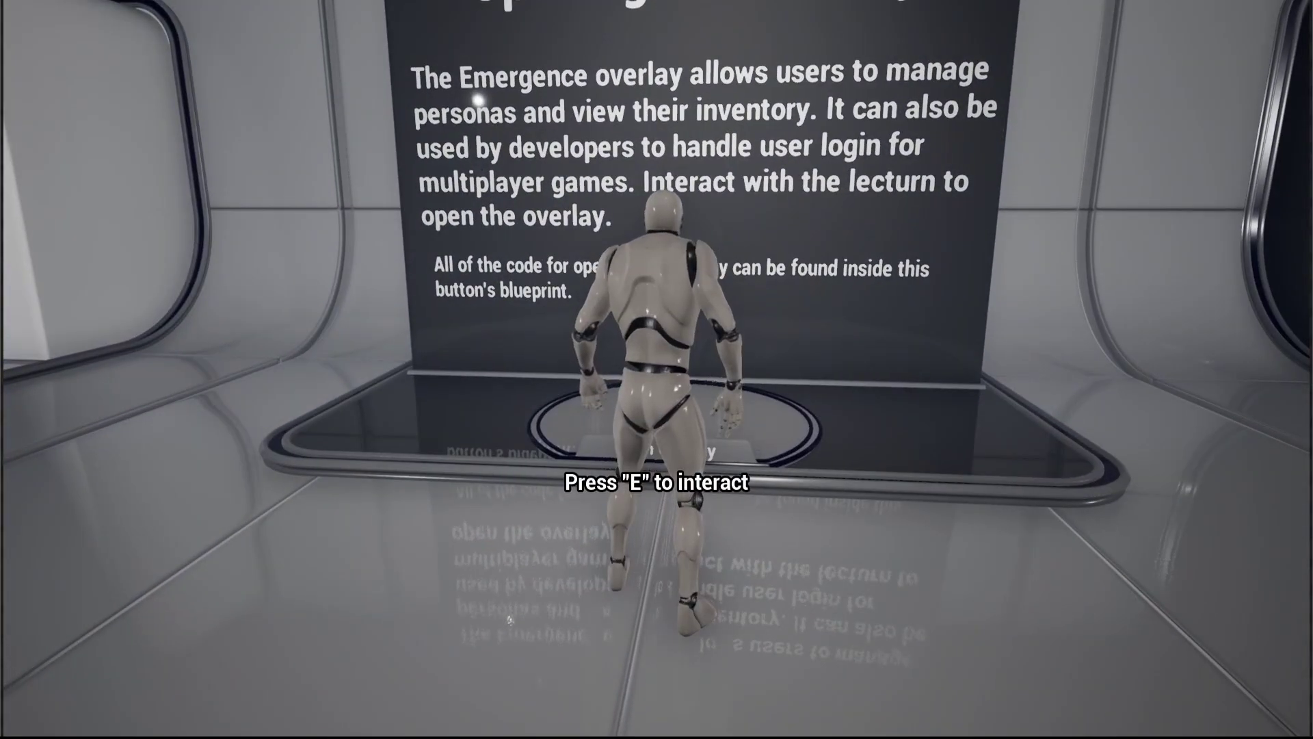
key("e")
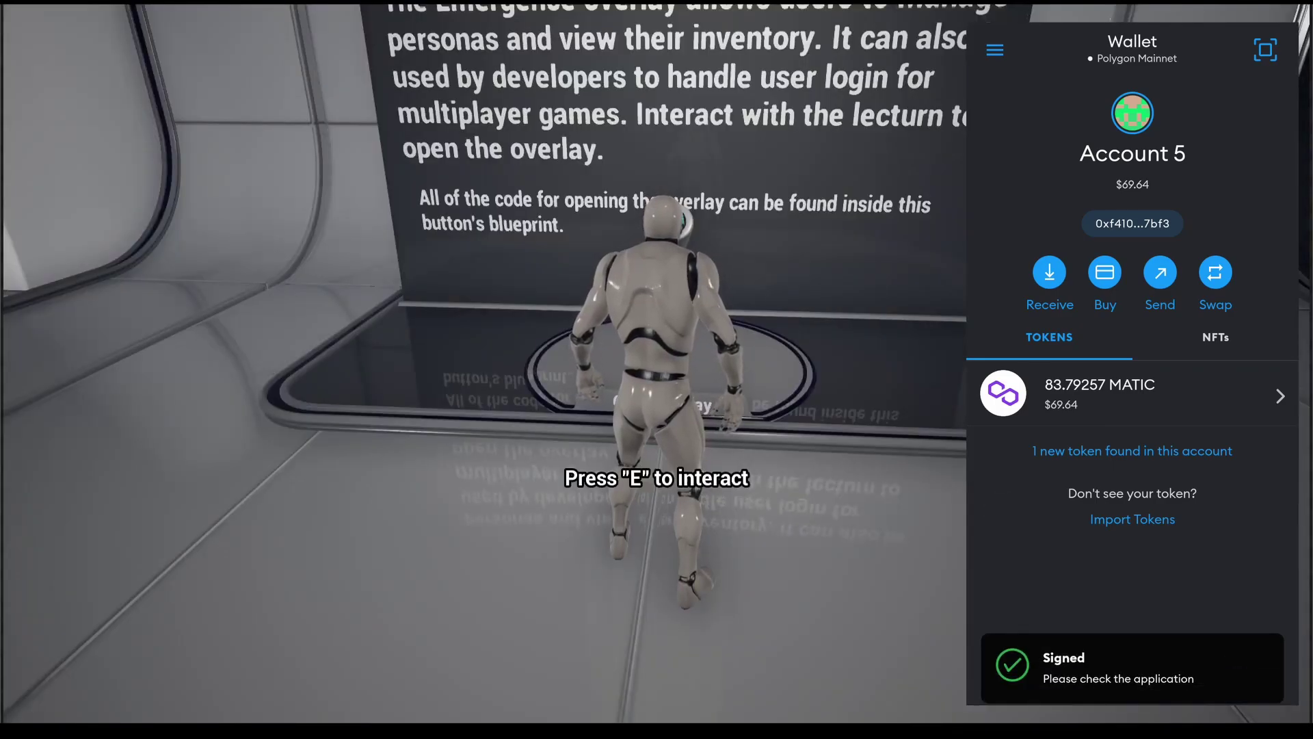
Step: Run to the Emergence Avatars board, check the wallet networks, and trigger the Mint Avatar pad
key("w")
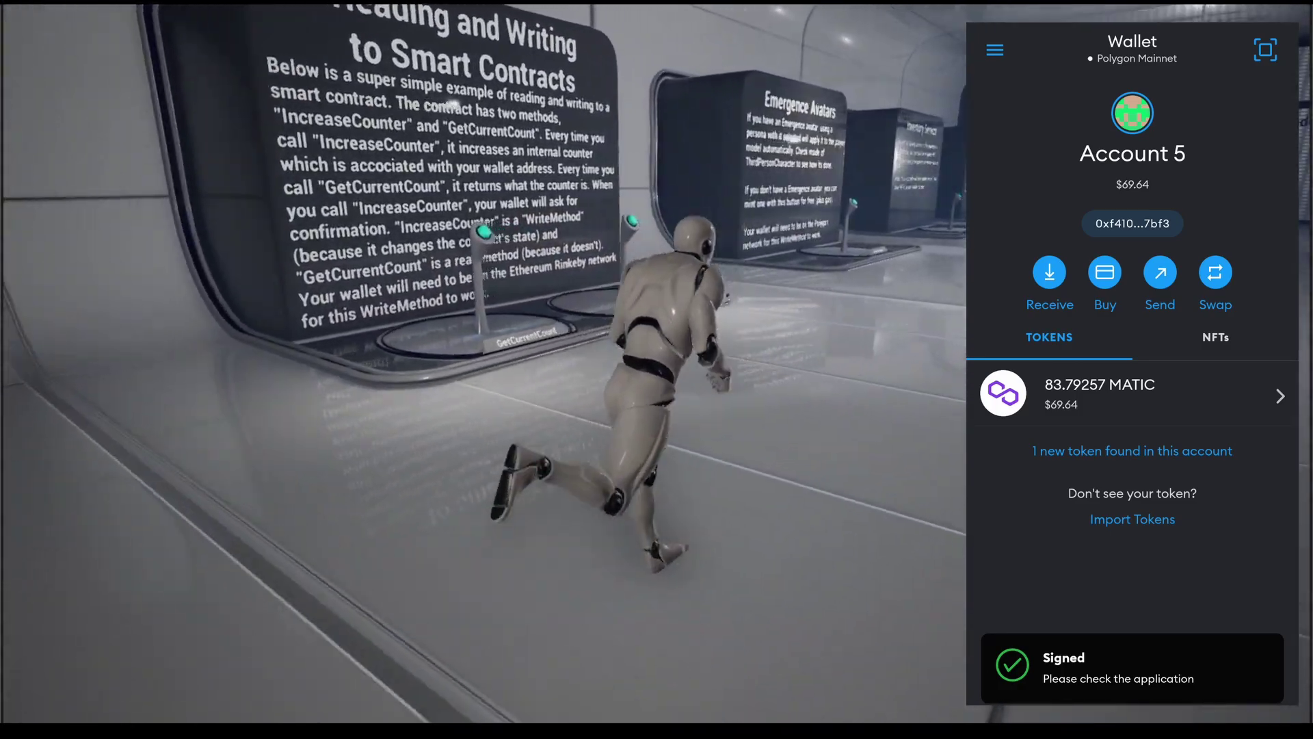
key("d")
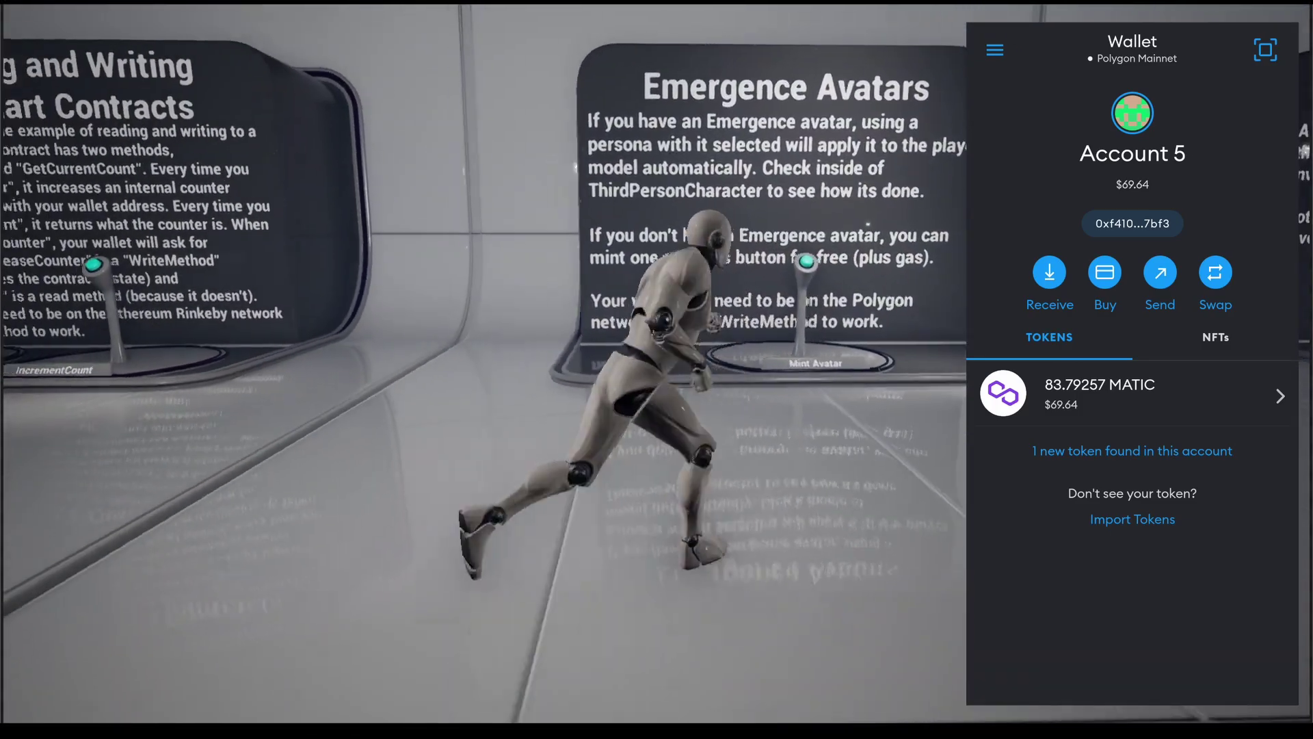
key("w")
left_click(1135, 58)
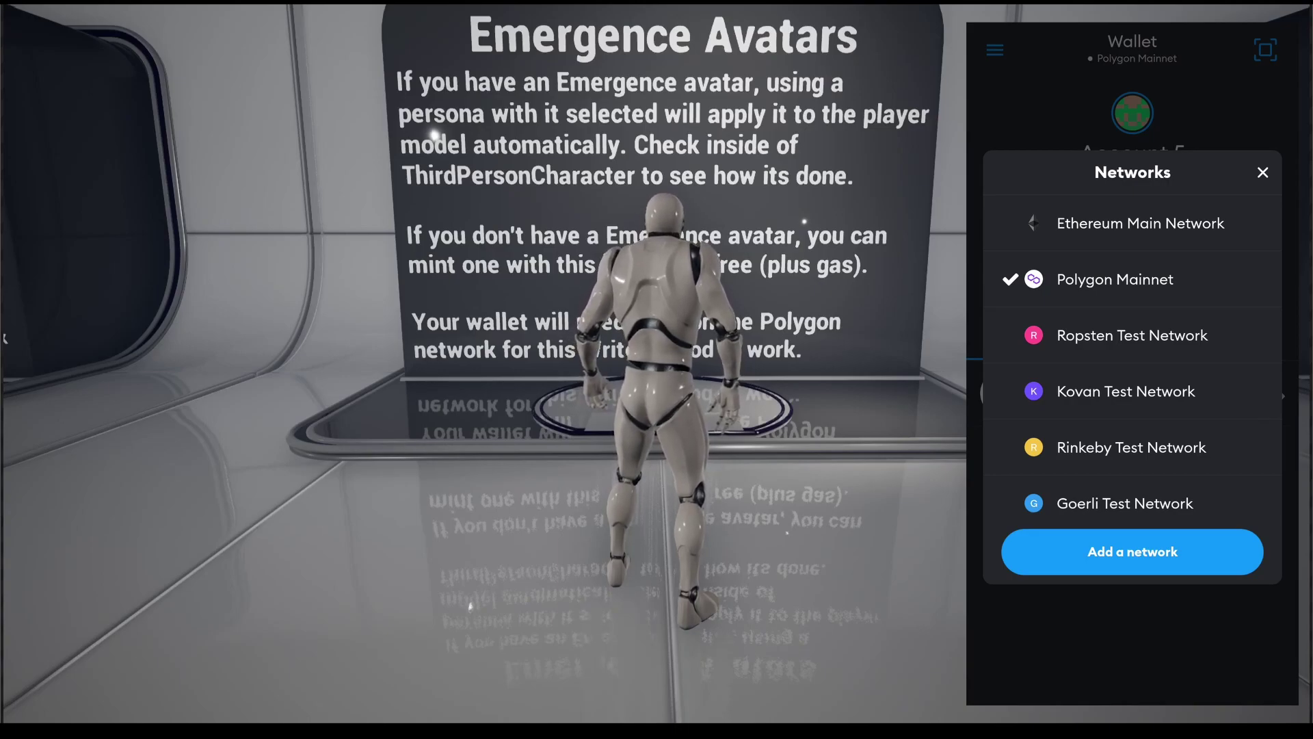
left_click(1263, 172)
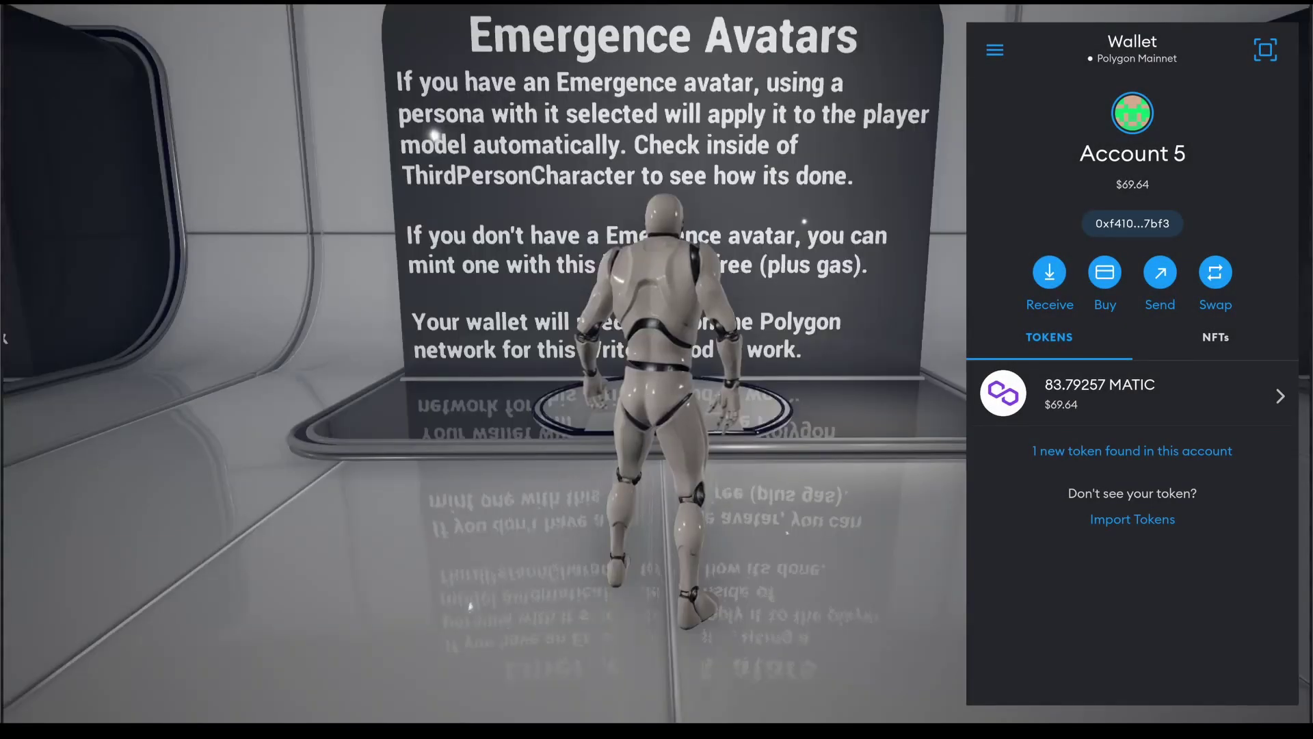
key("w")
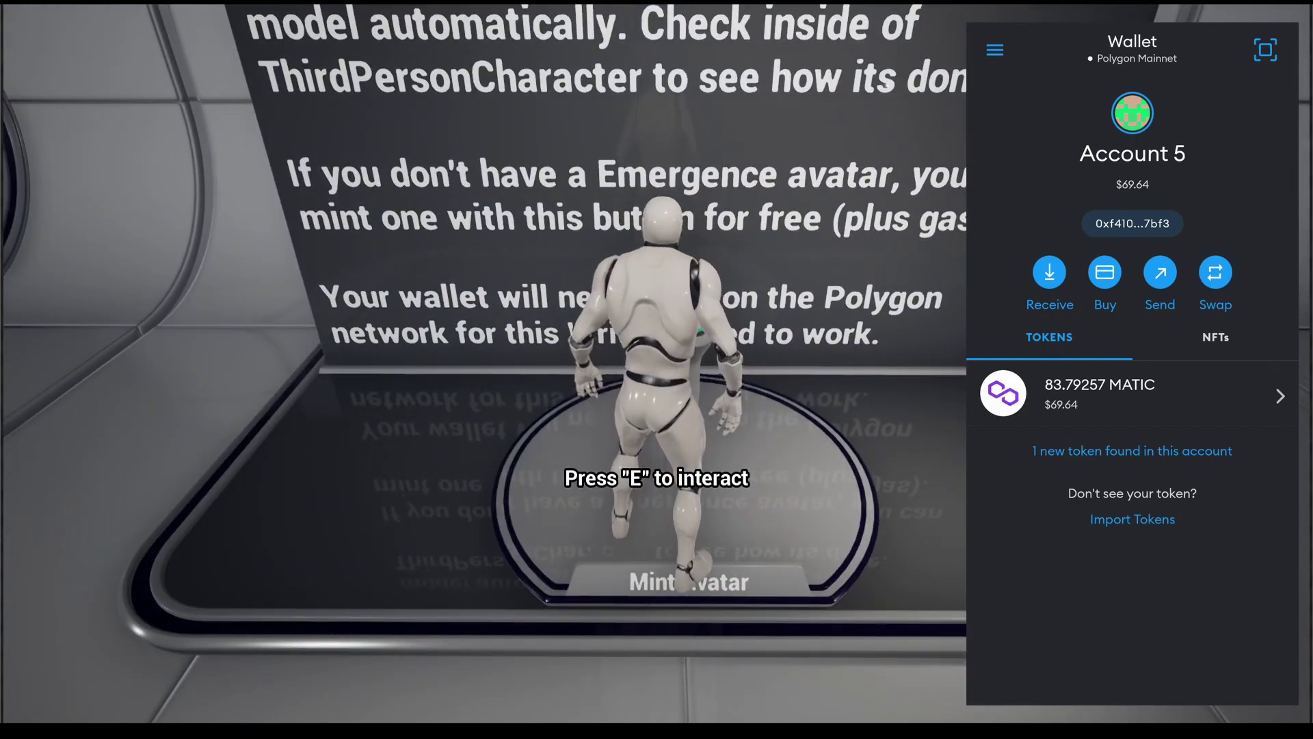
key("e")
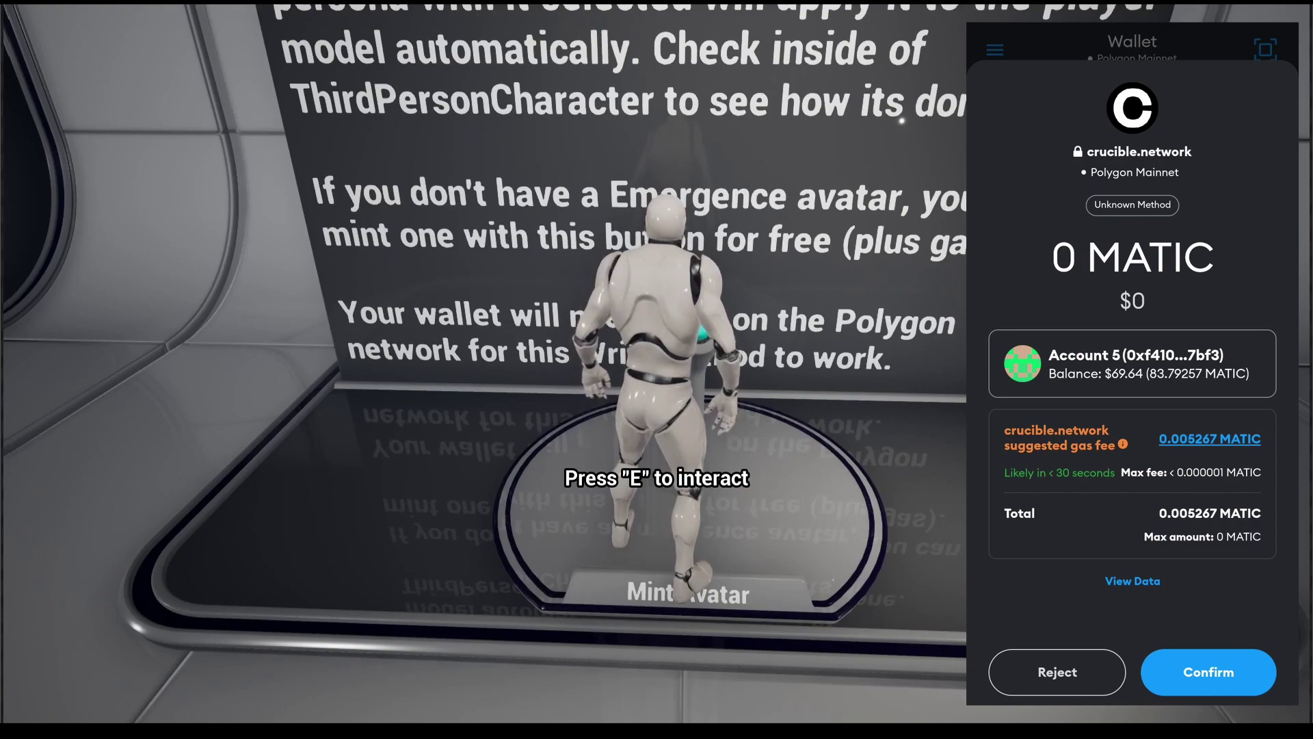
Step: Reject the mint transaction in the wallet and reopen the overlay at the lectern
left_click(1057, 672)
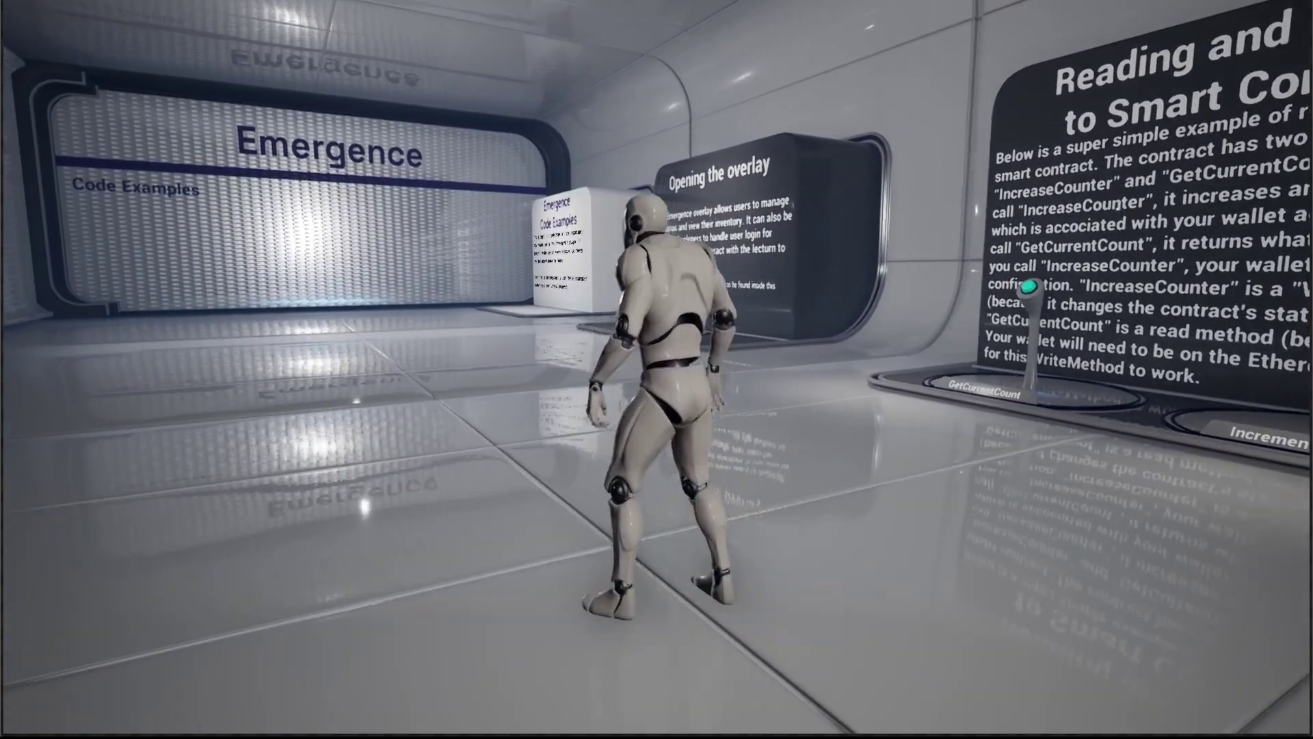
key("w")
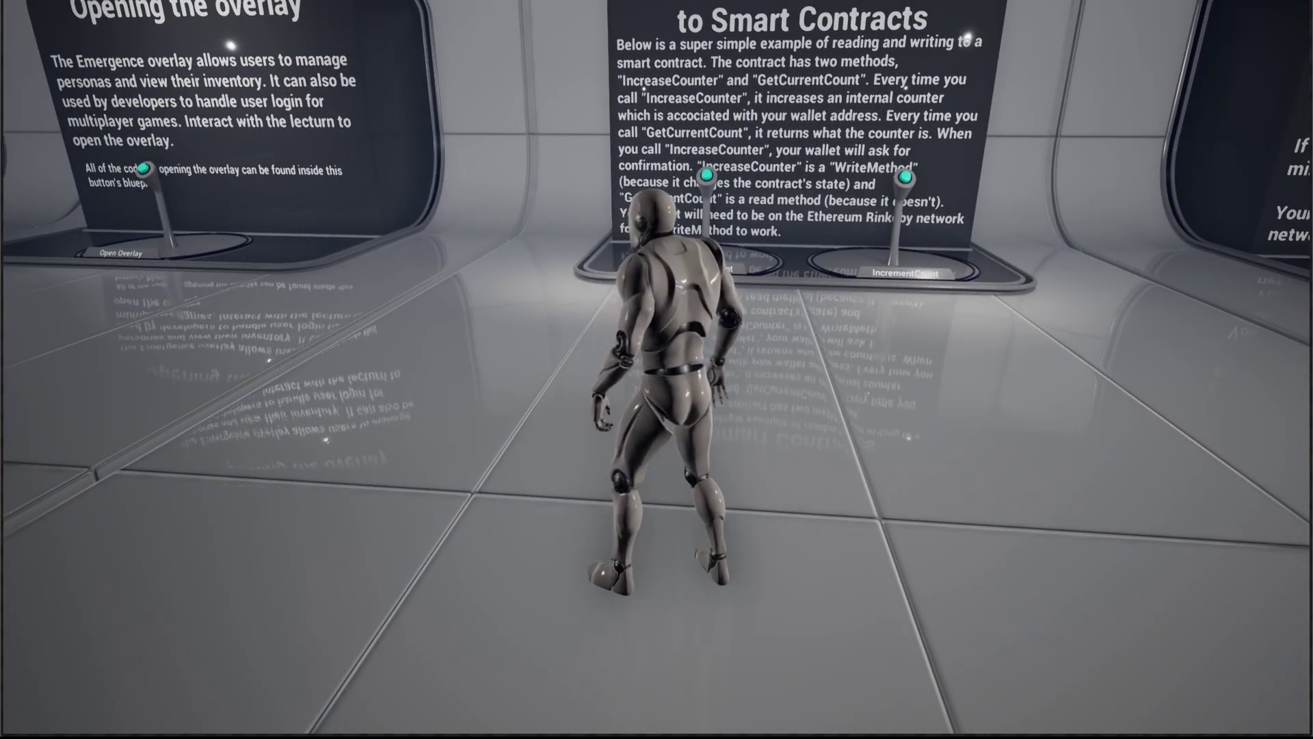
key("e")
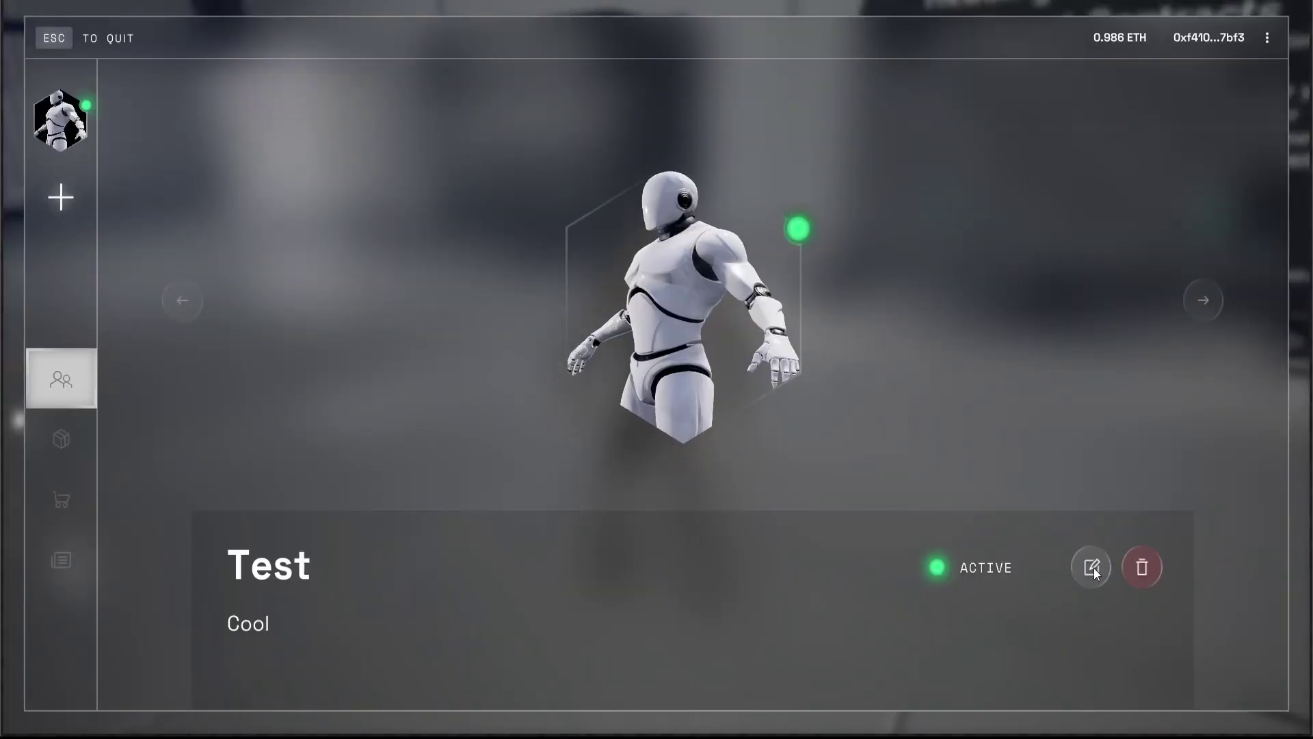
Step: Replace the Test persona's avatar with HairSample Female and confirm saving the persona
left_click(1093, 567)
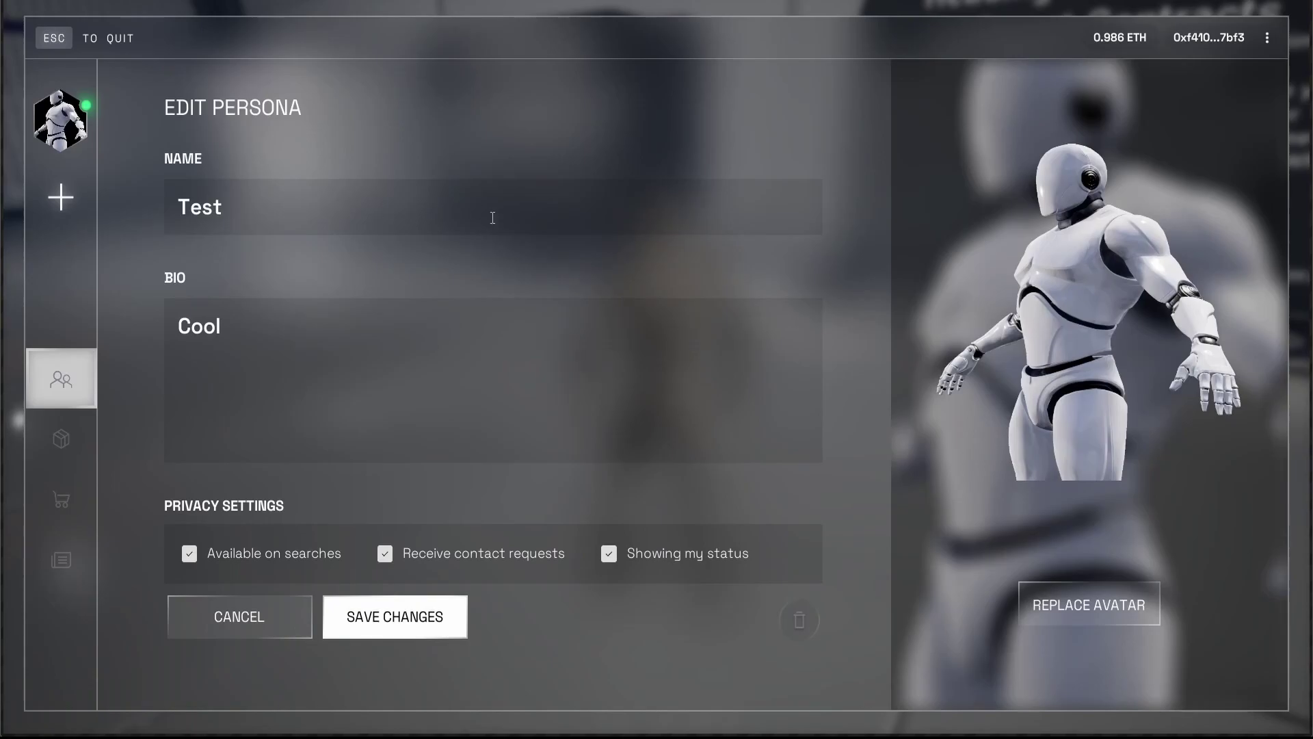
left_click(1104, 618)
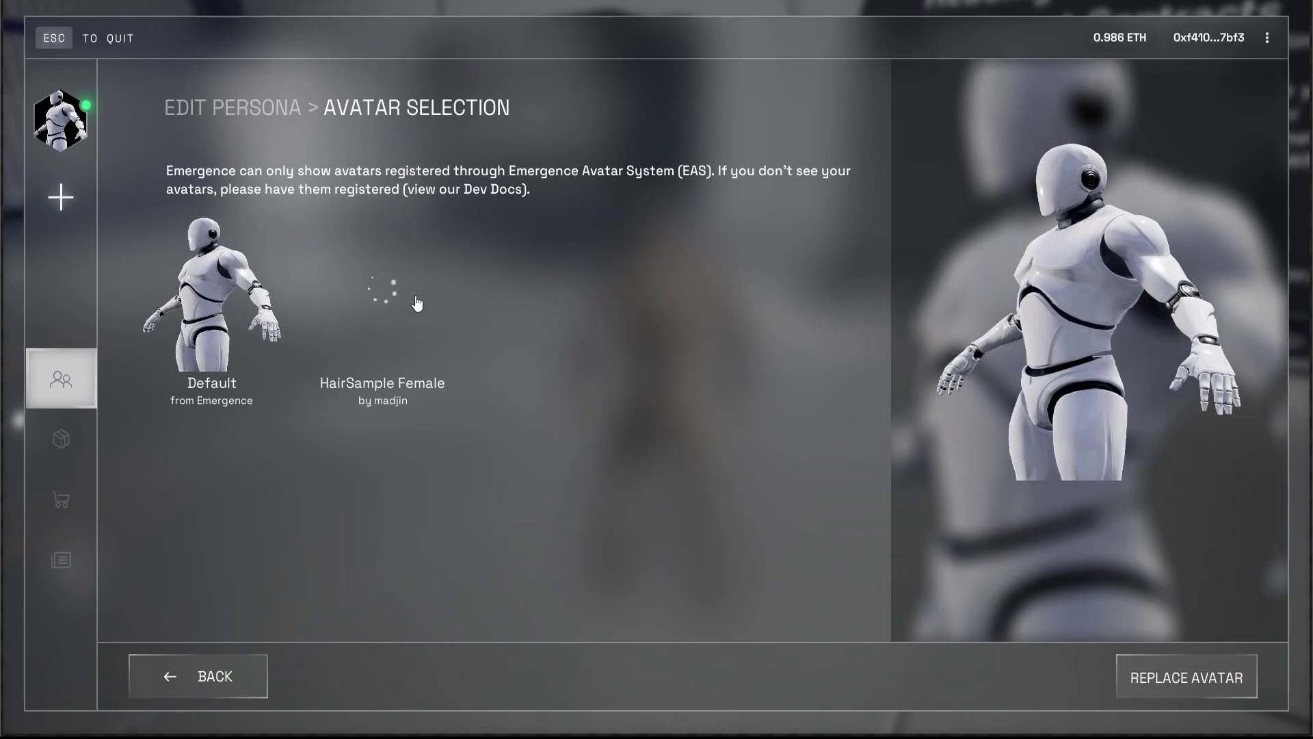
left_click(385, 307)
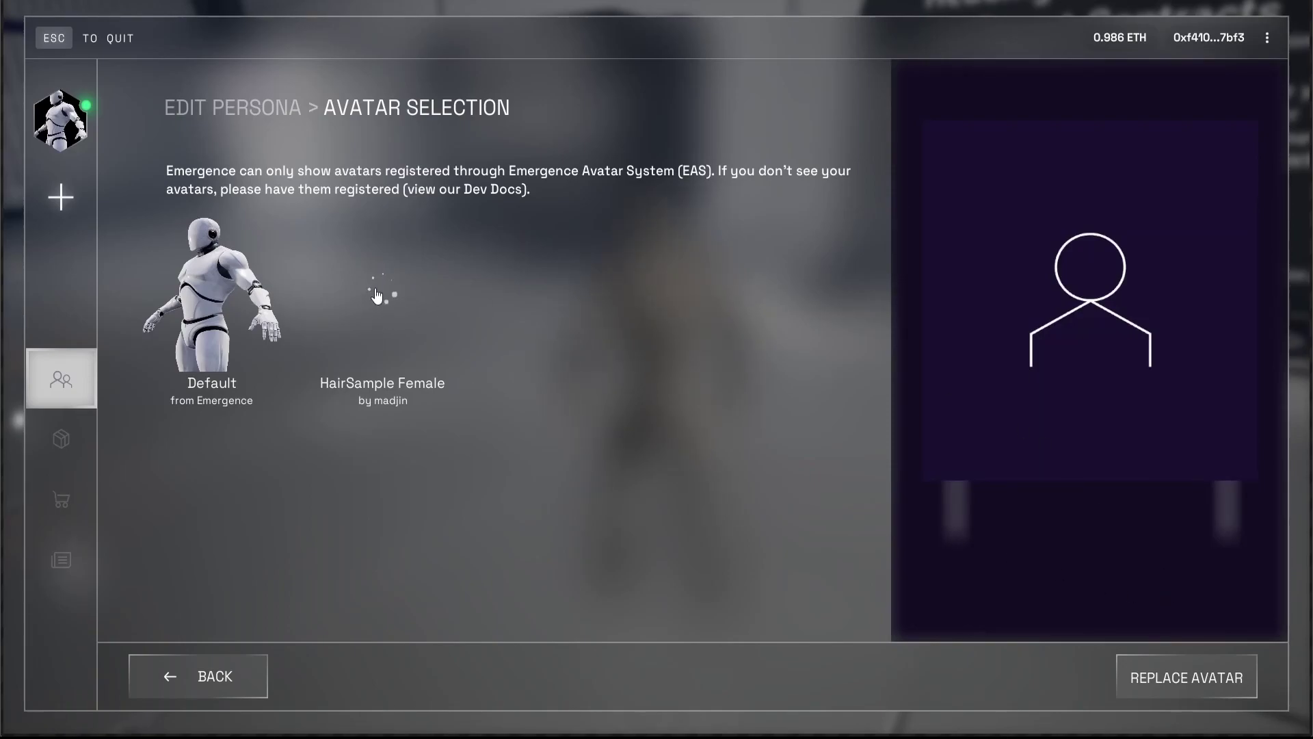
left_click(411, 283)
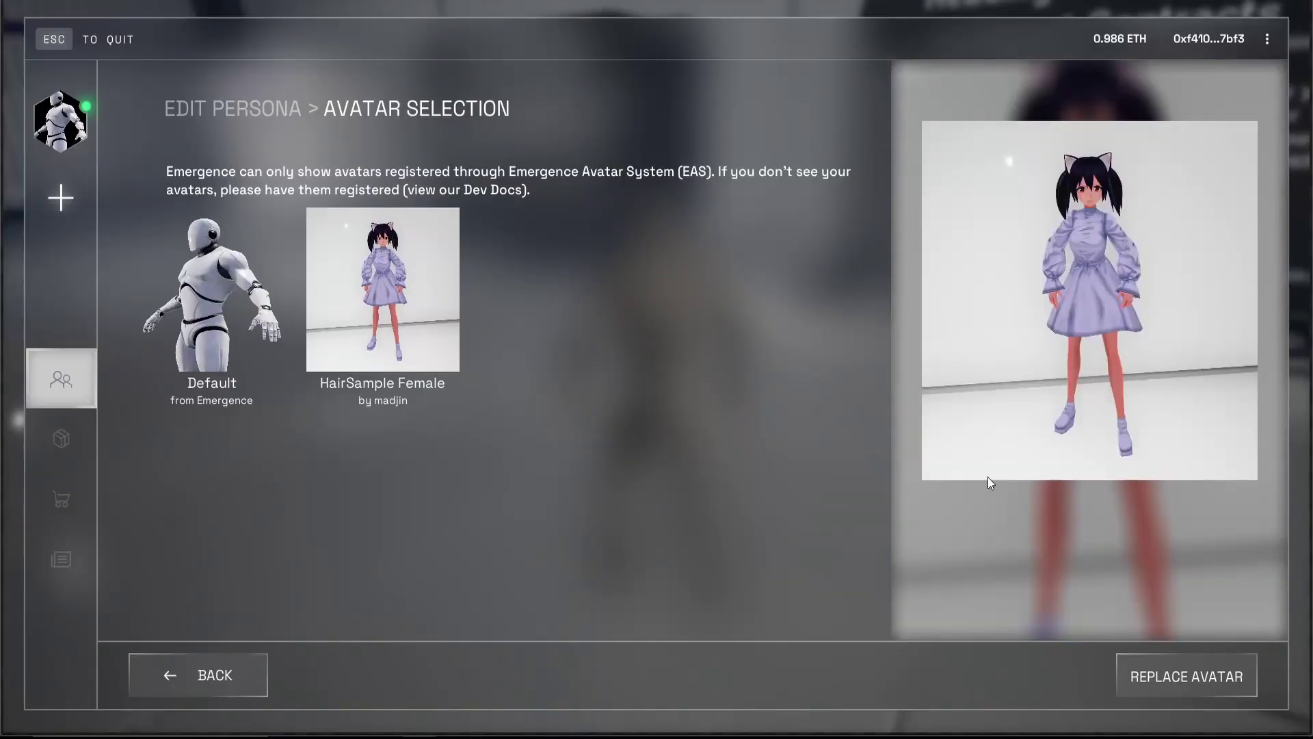
left_click(1169, 676)
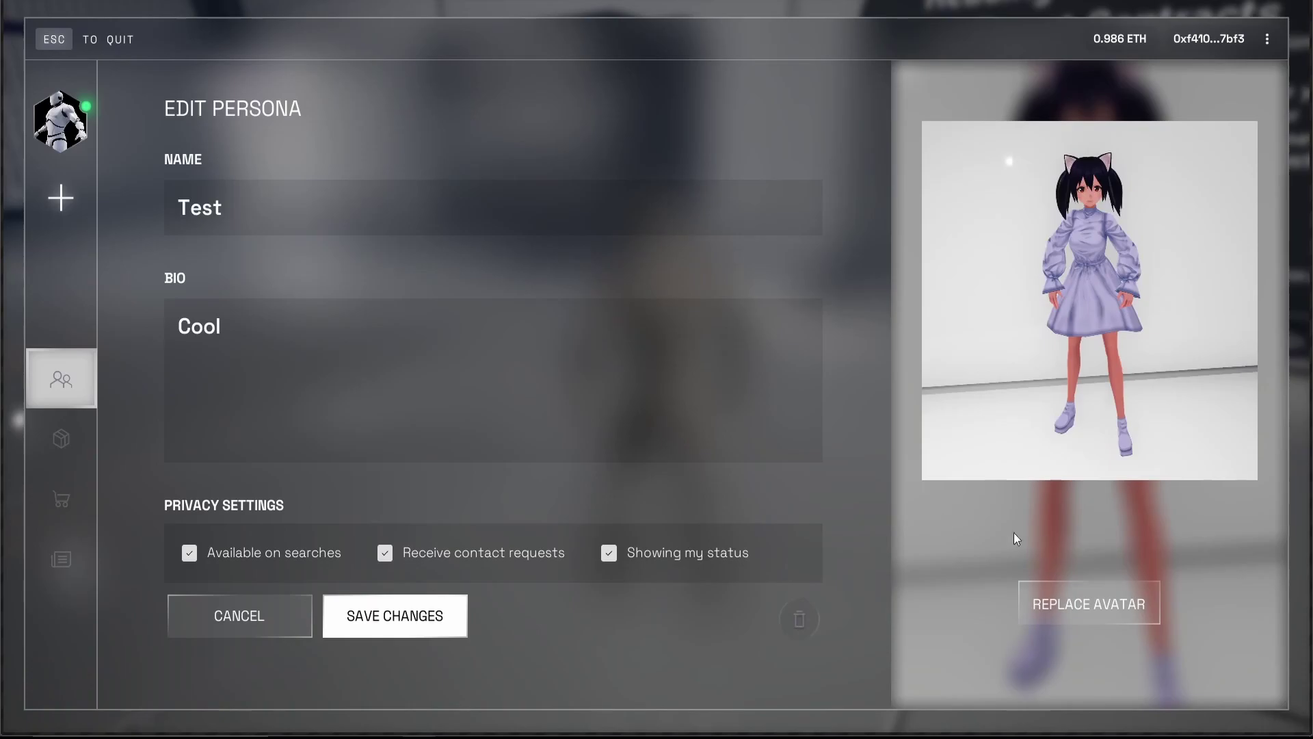
left_click(400, 635)
left_click(610, 469)
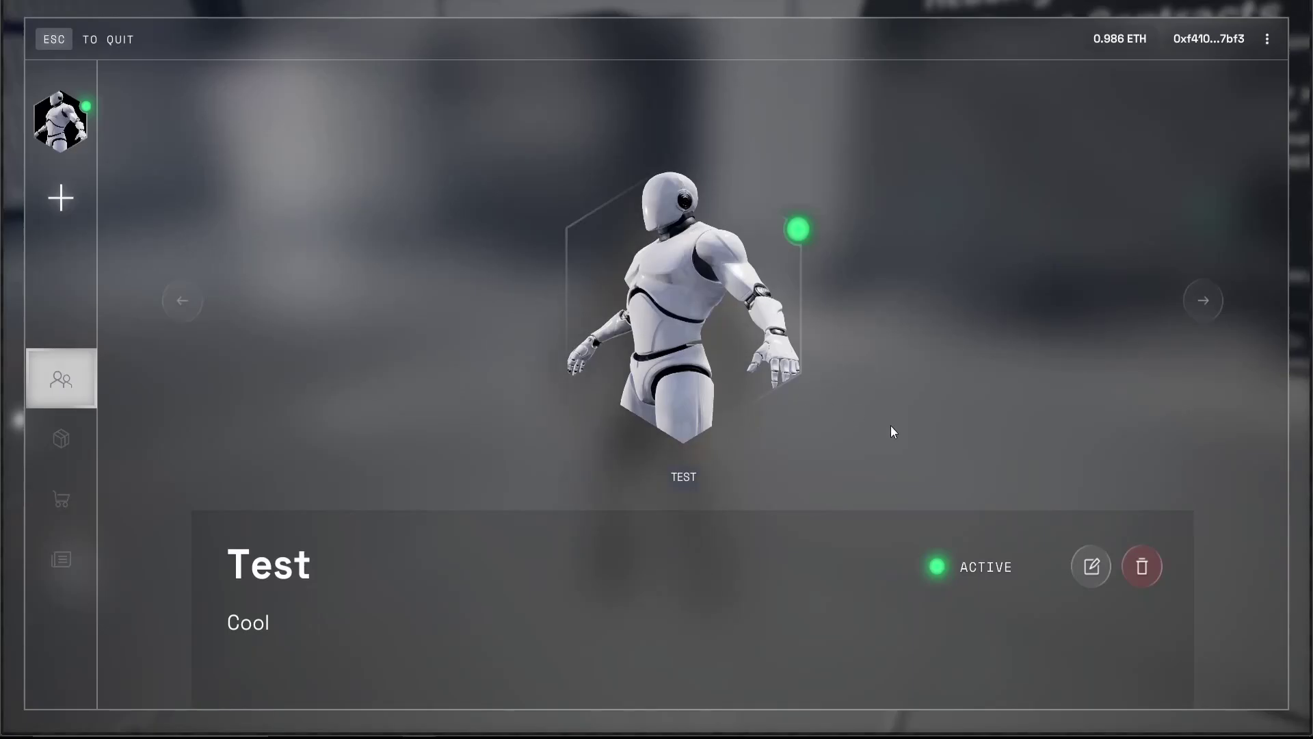
Step: Close the overlay and run the HairSample Female avatar down the corridor toward the Emergence sign
key("Escape")
key("w")
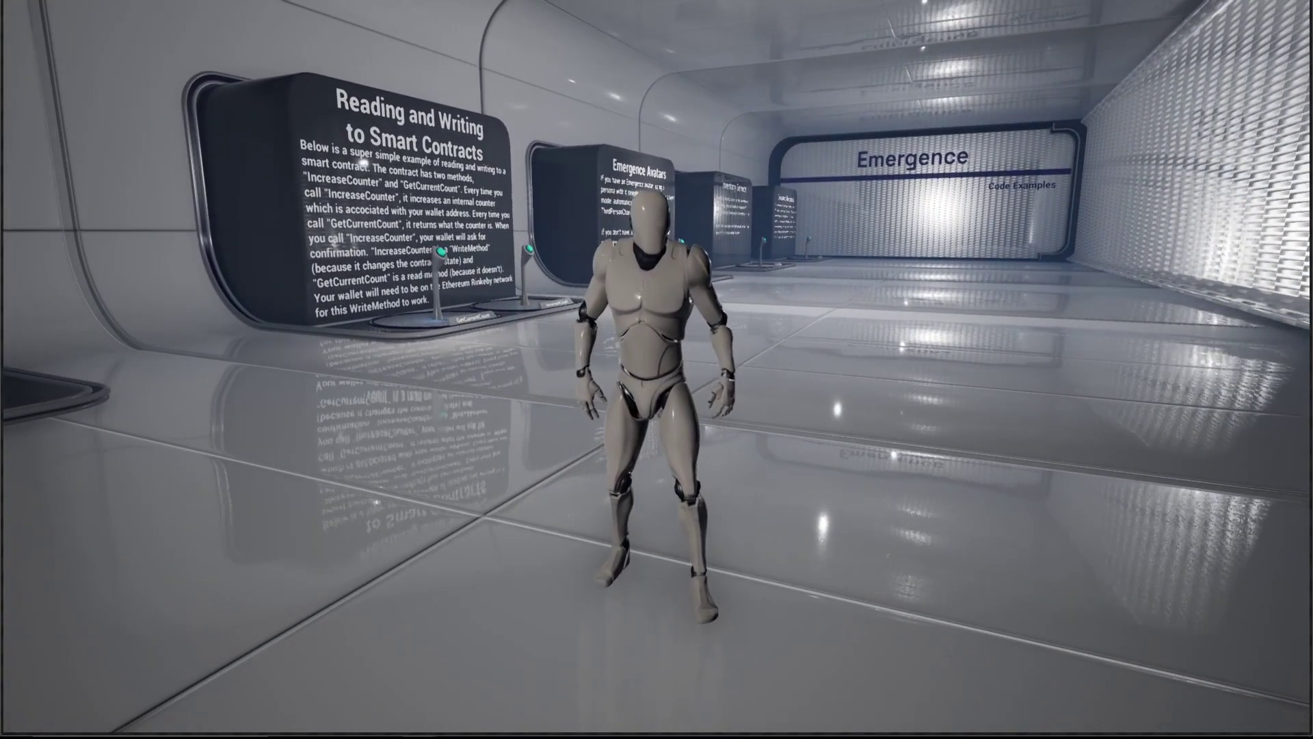
key("w")
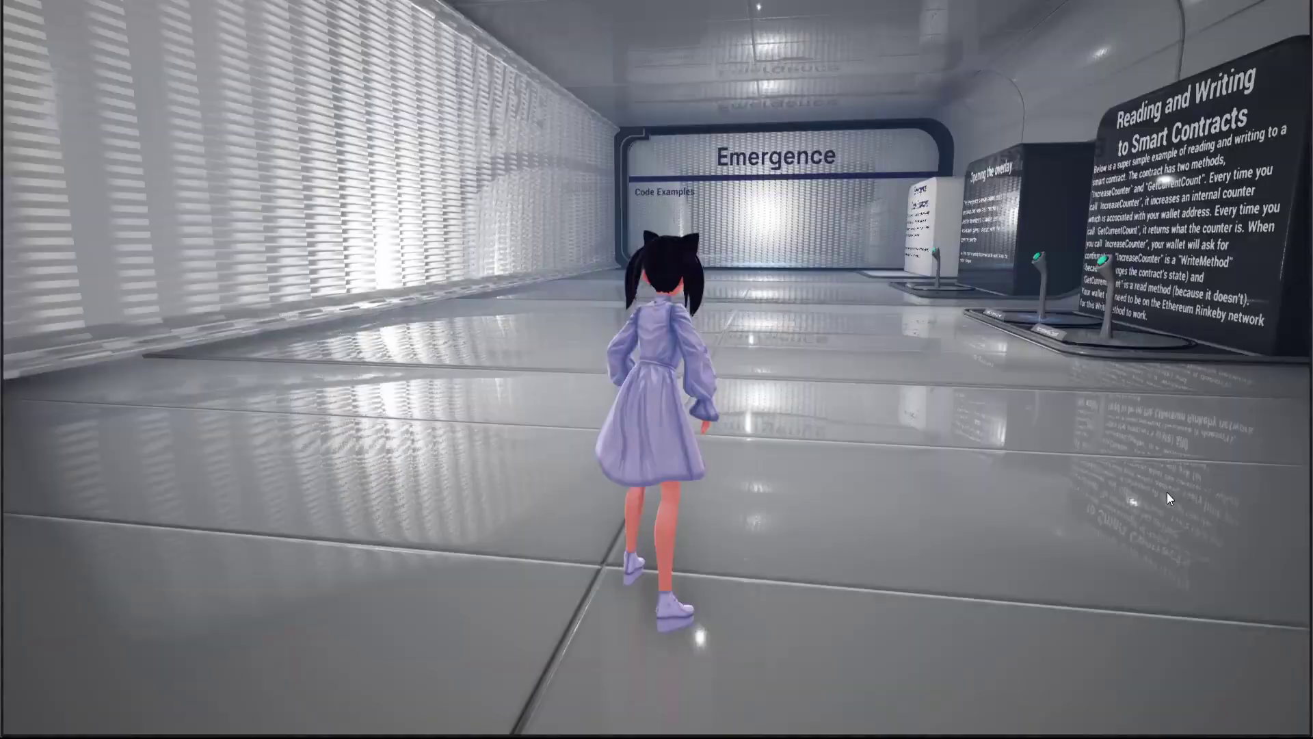
key("w")
key("a")
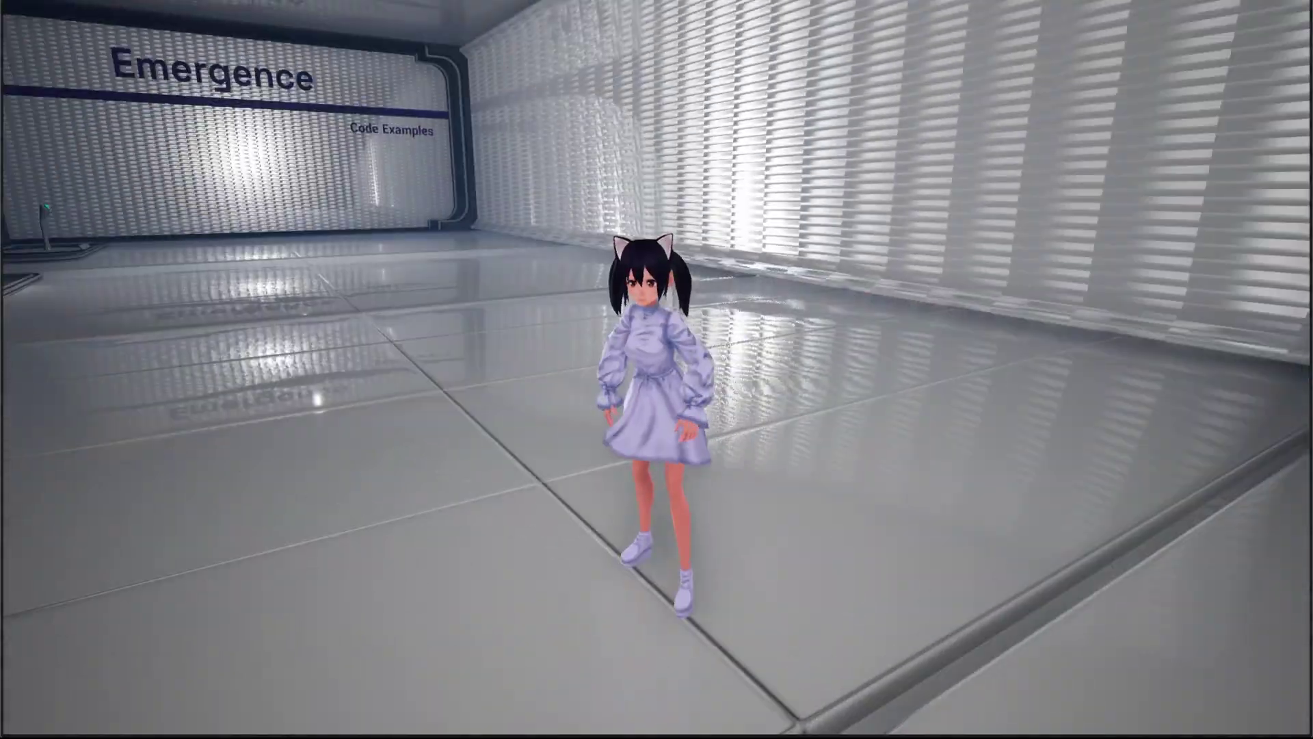
key("w")
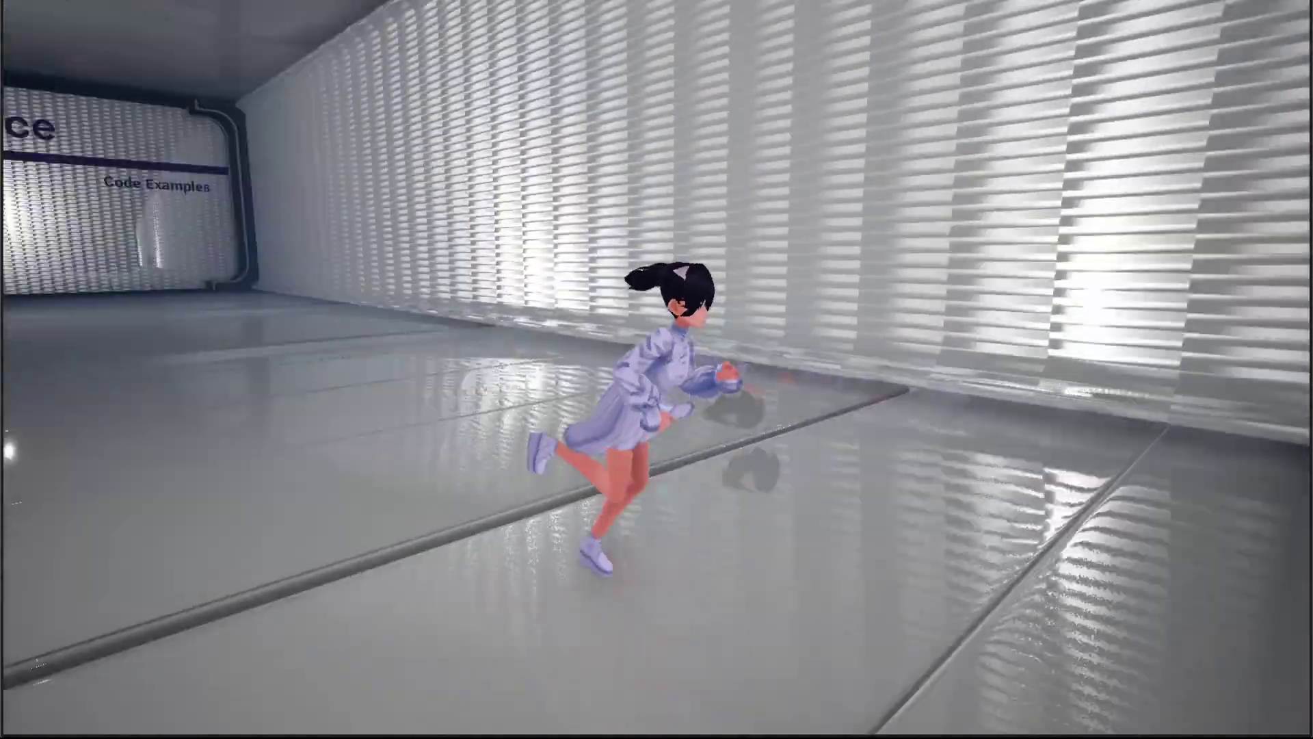
key("s")
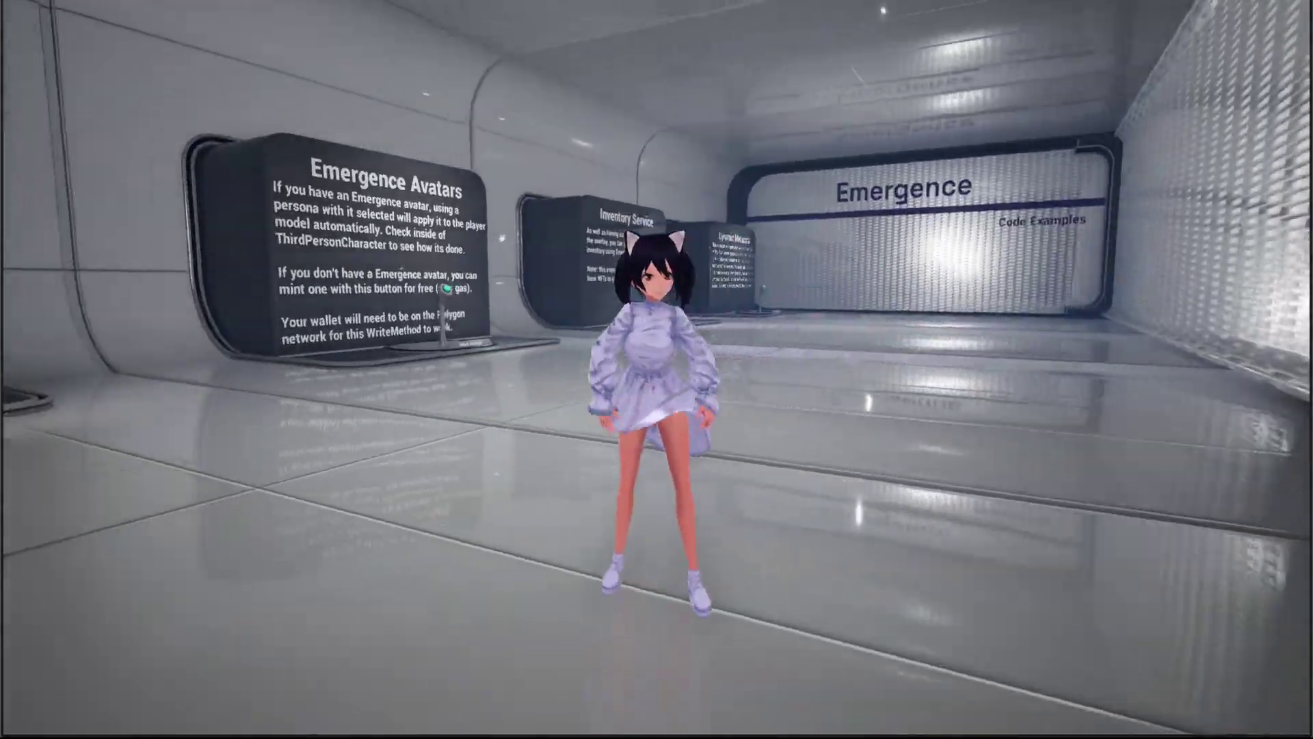
key("w")
key("a")
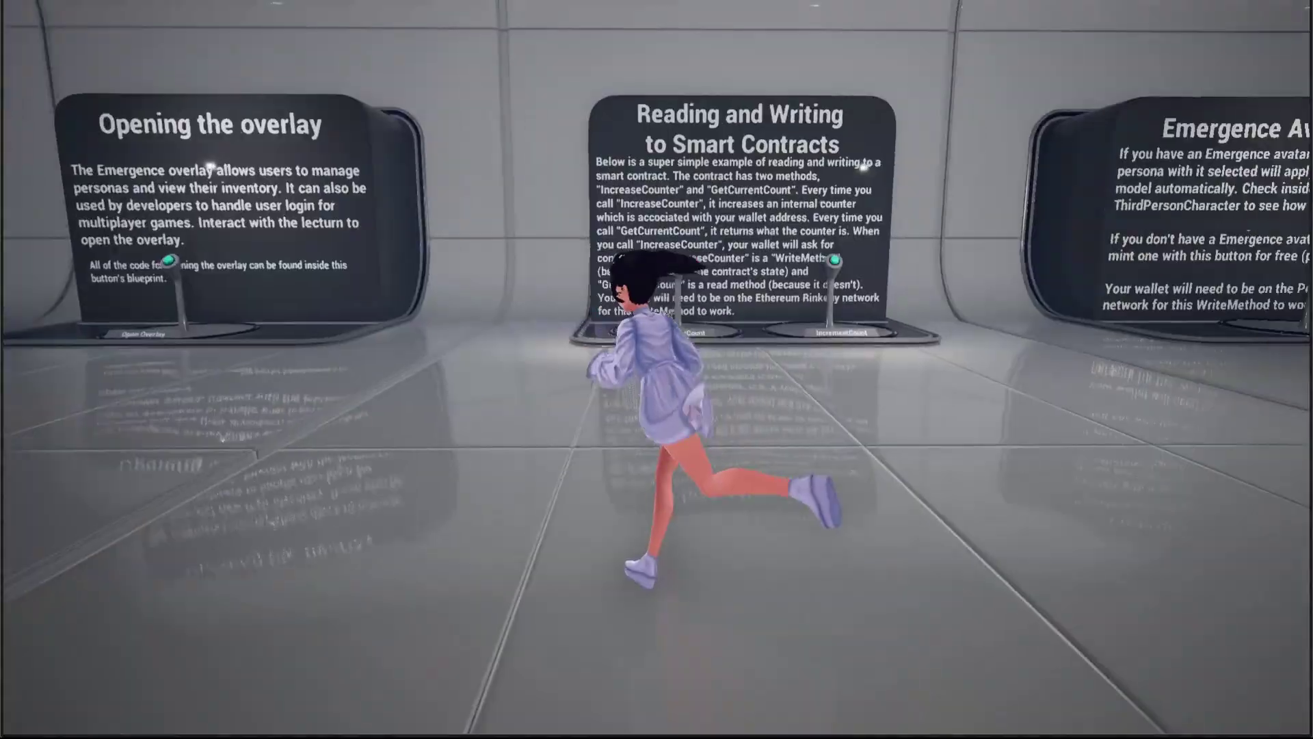
key("a")
Step: Keep running the avatar past the Code Examples and Emergence Avatars boards, swinging the view around
key("w")
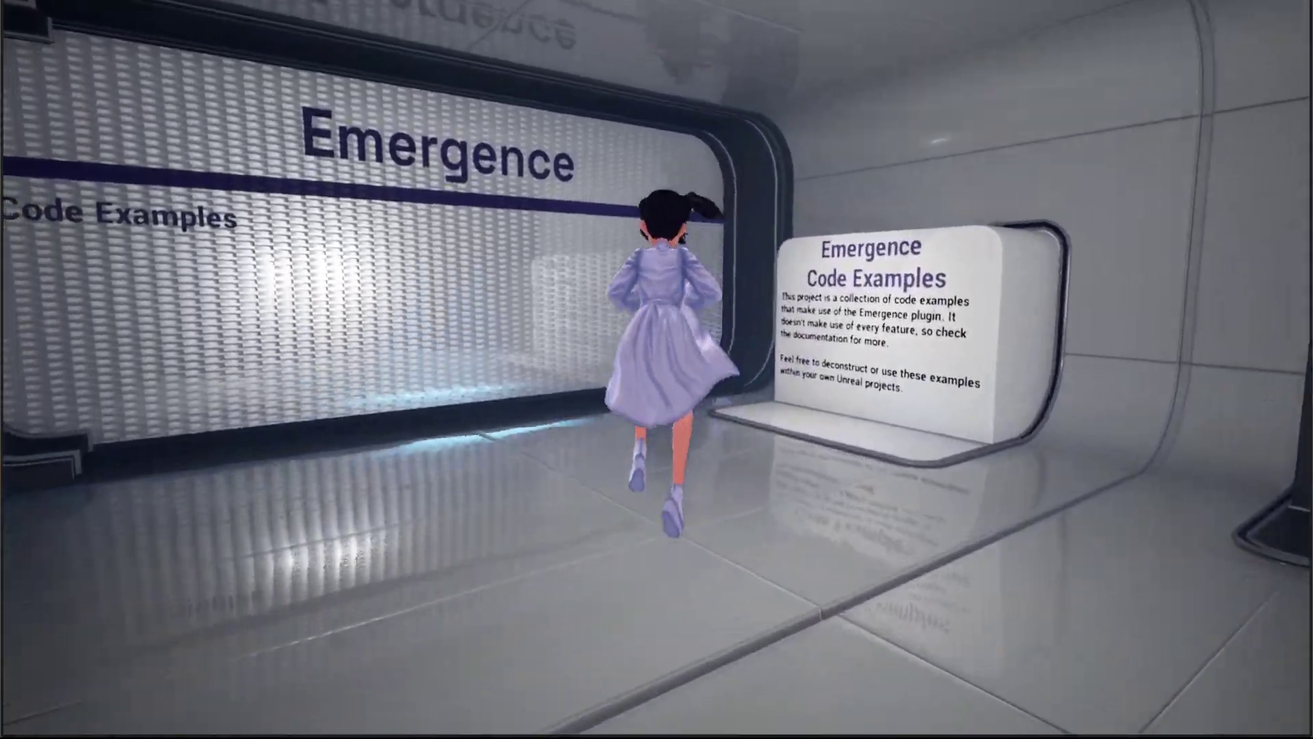
key("s")
key("w")
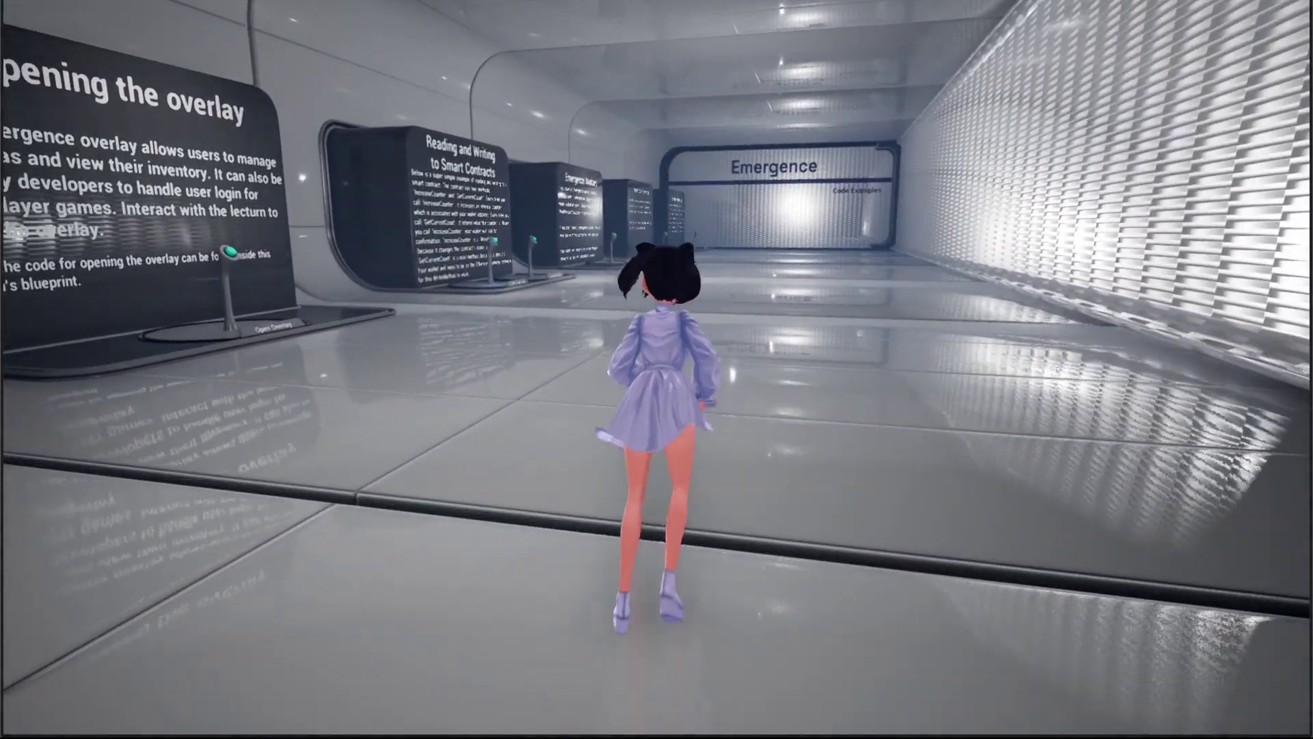
key("d")
key("a")
key("s")
key("d")
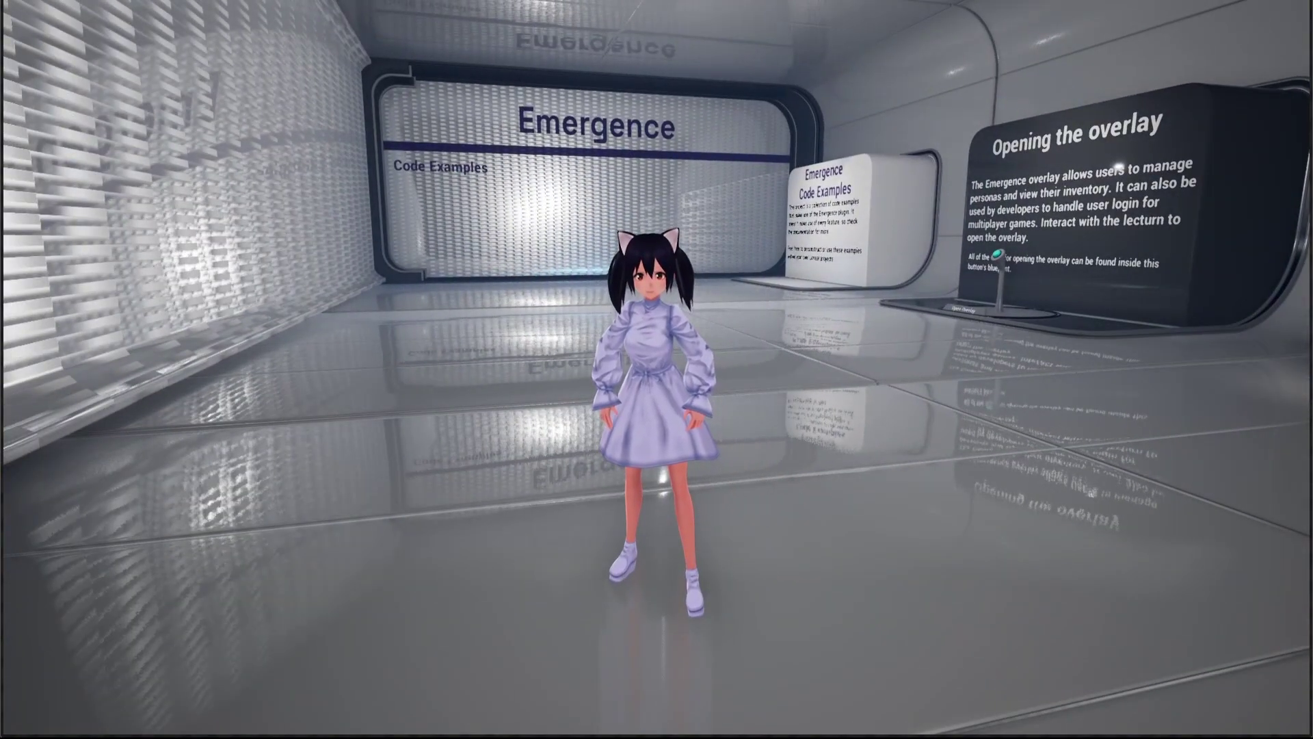
key("w")
key("d")
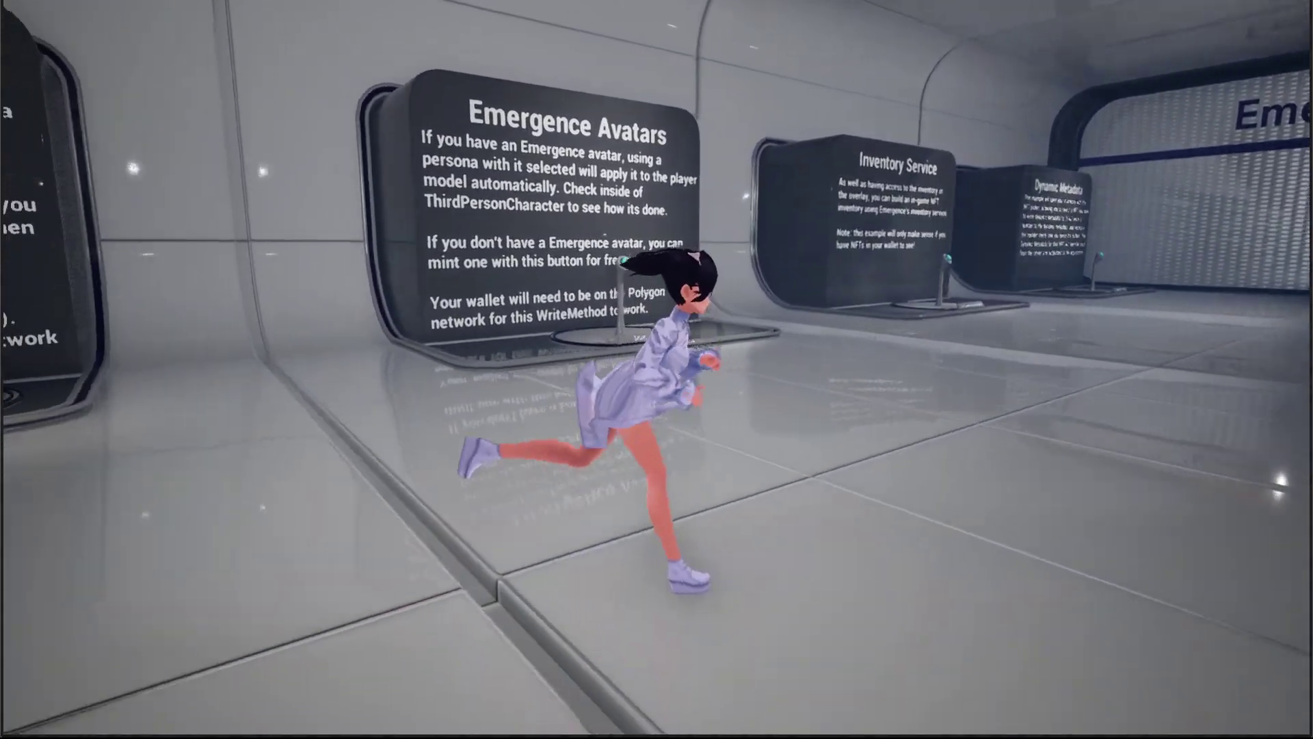
key("a")
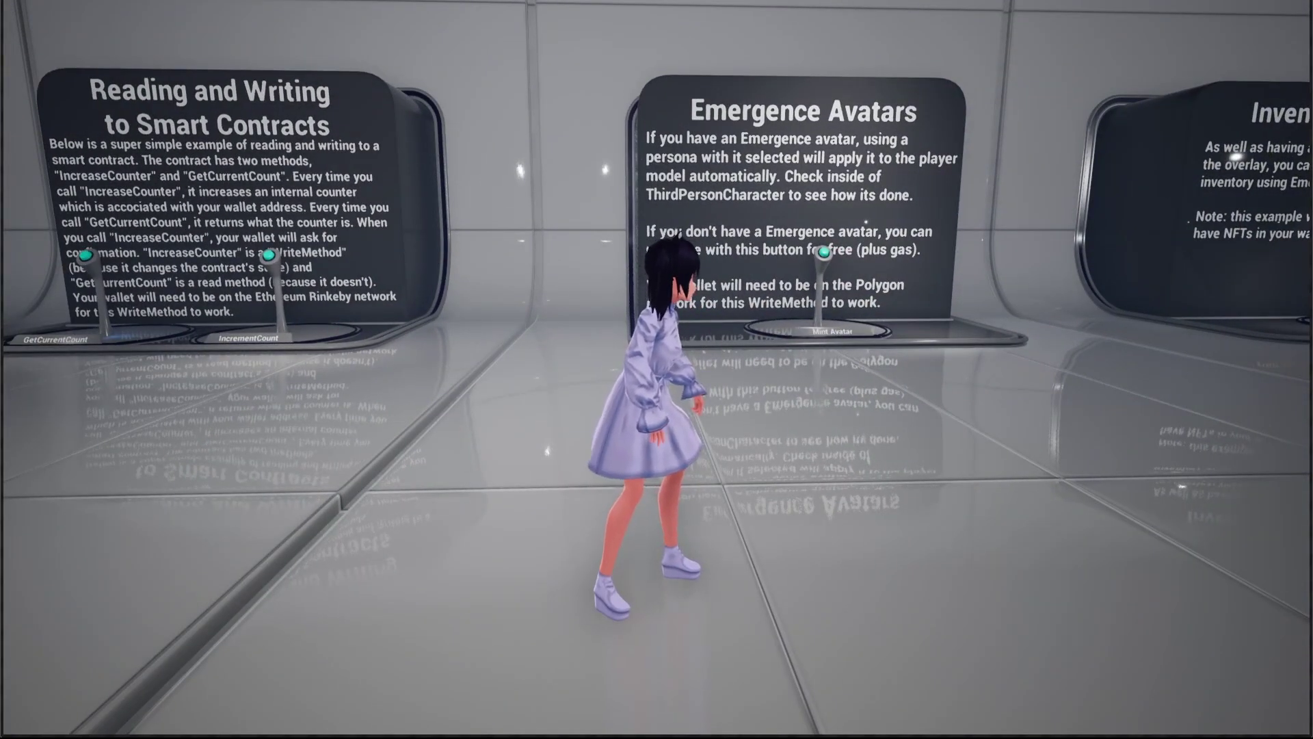